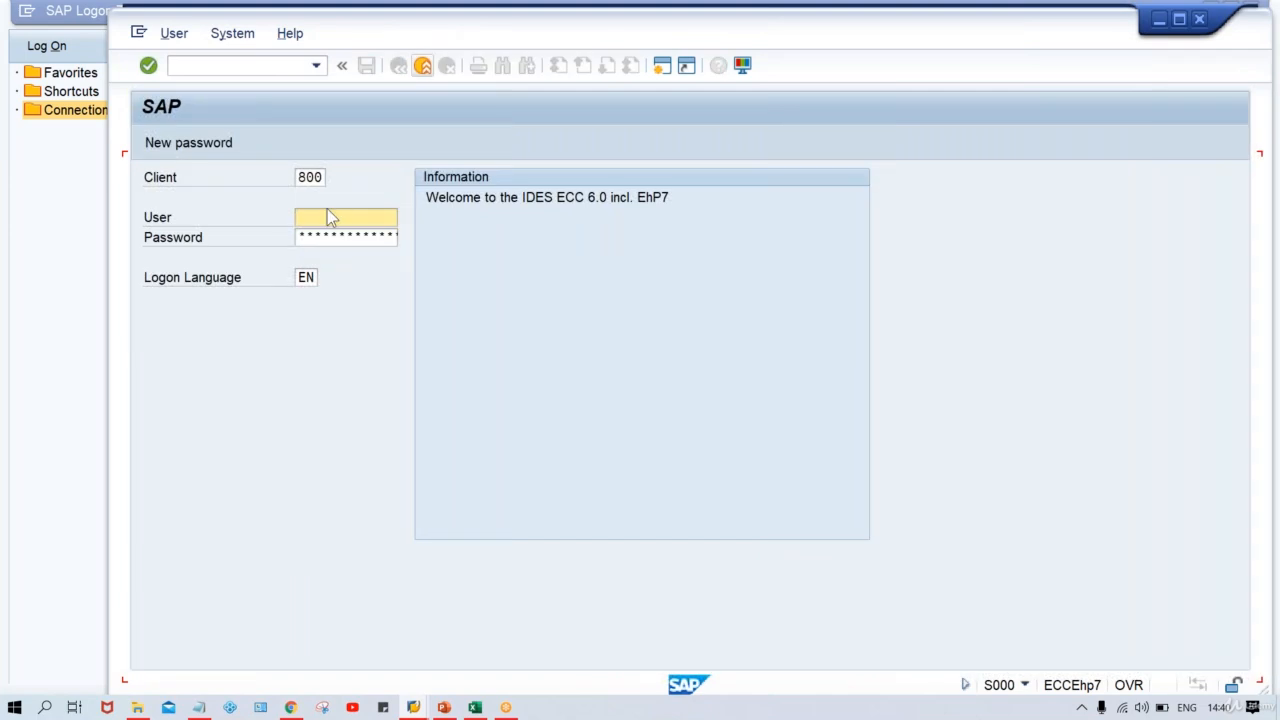
Log on to client 800 with the saved user name and the account password.
key(Down)
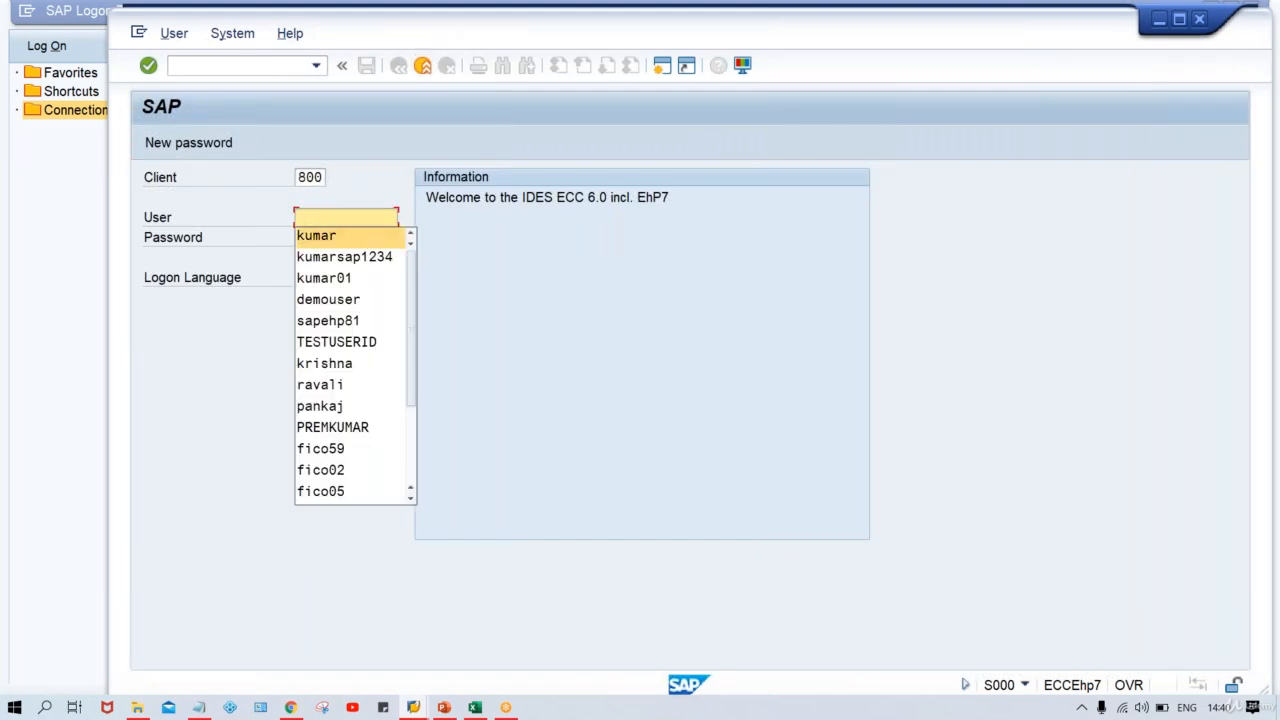
key(Tab)
text(***)
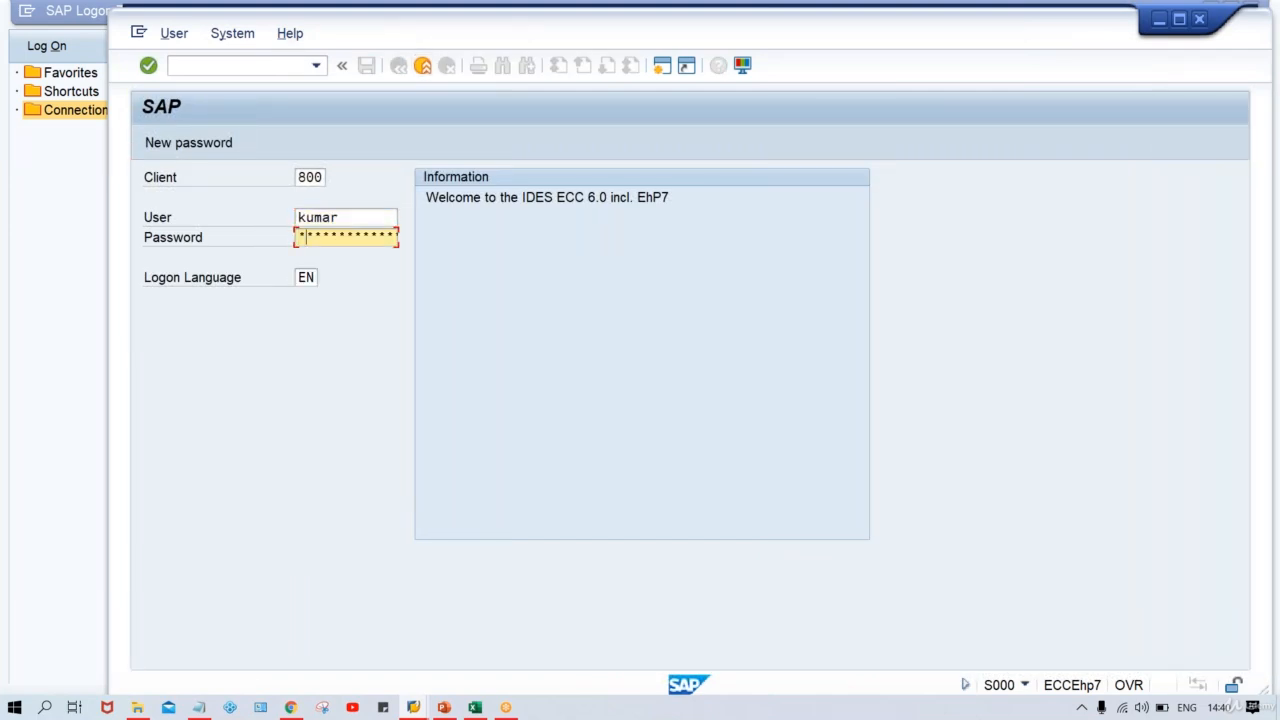
text(****)
key(Return)
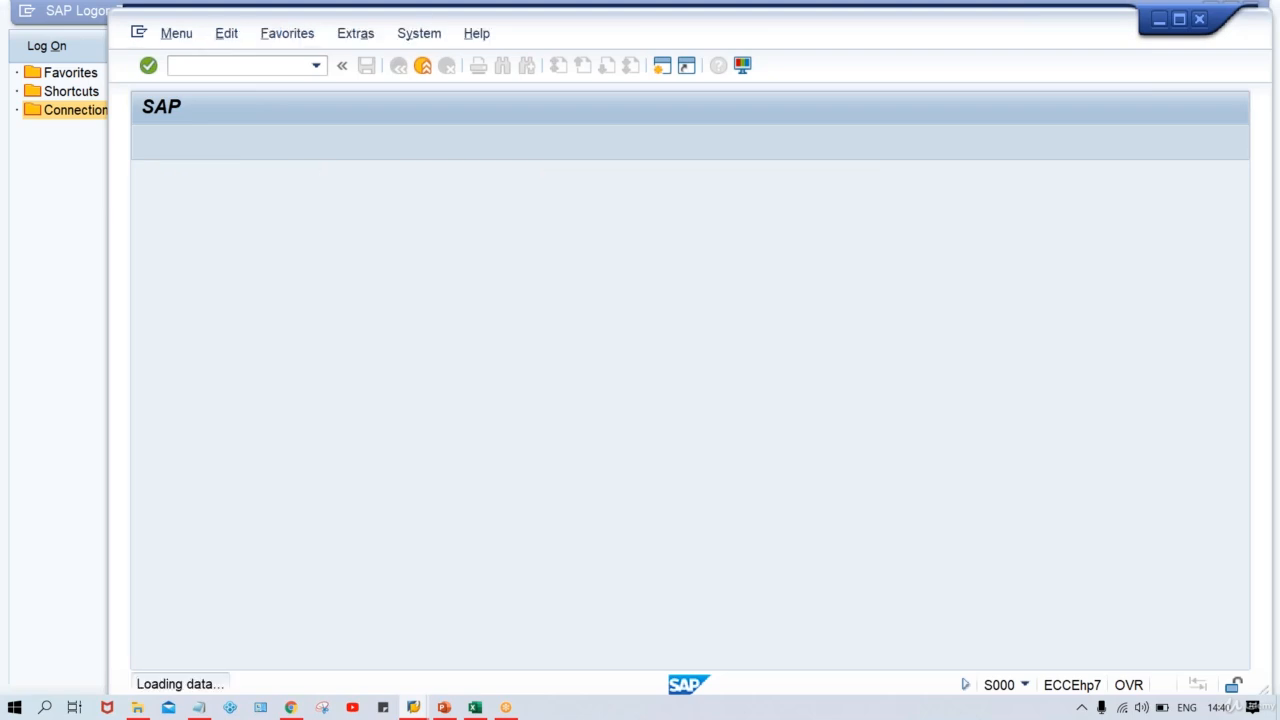
Open the fiscal year variants overview with transaction code OB29.
key(Caps_Lock)
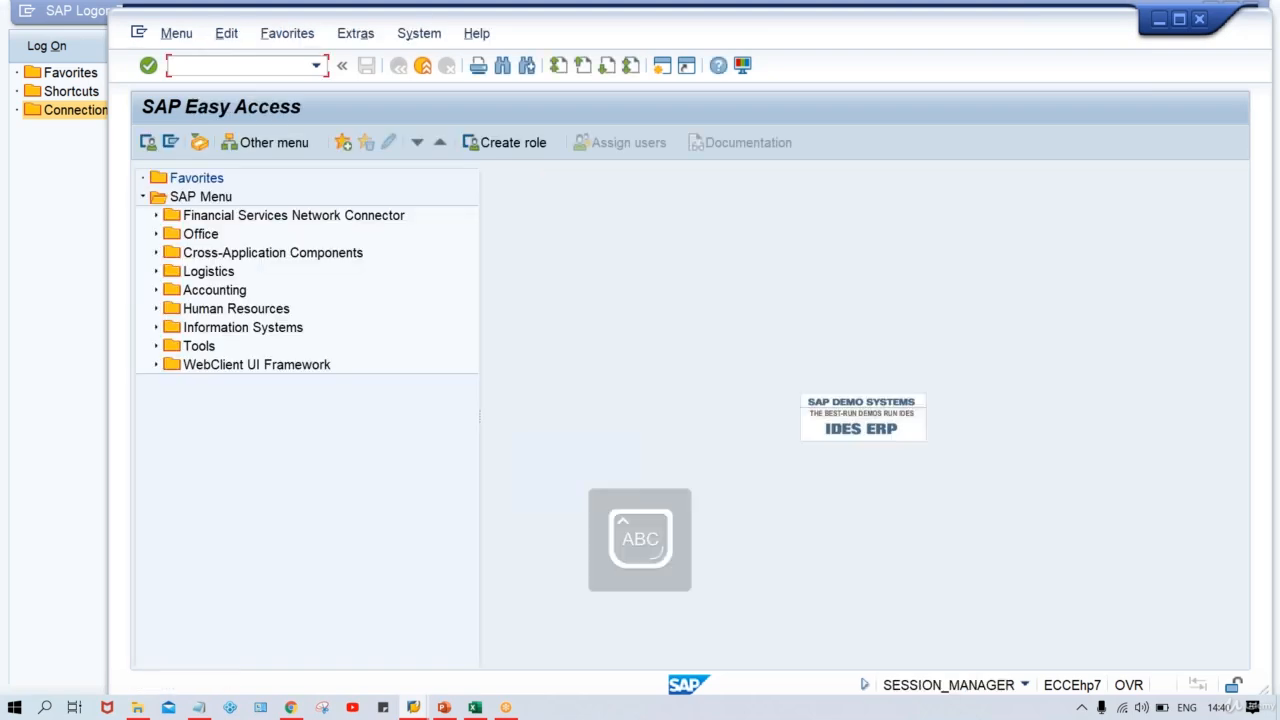
text(OB27)
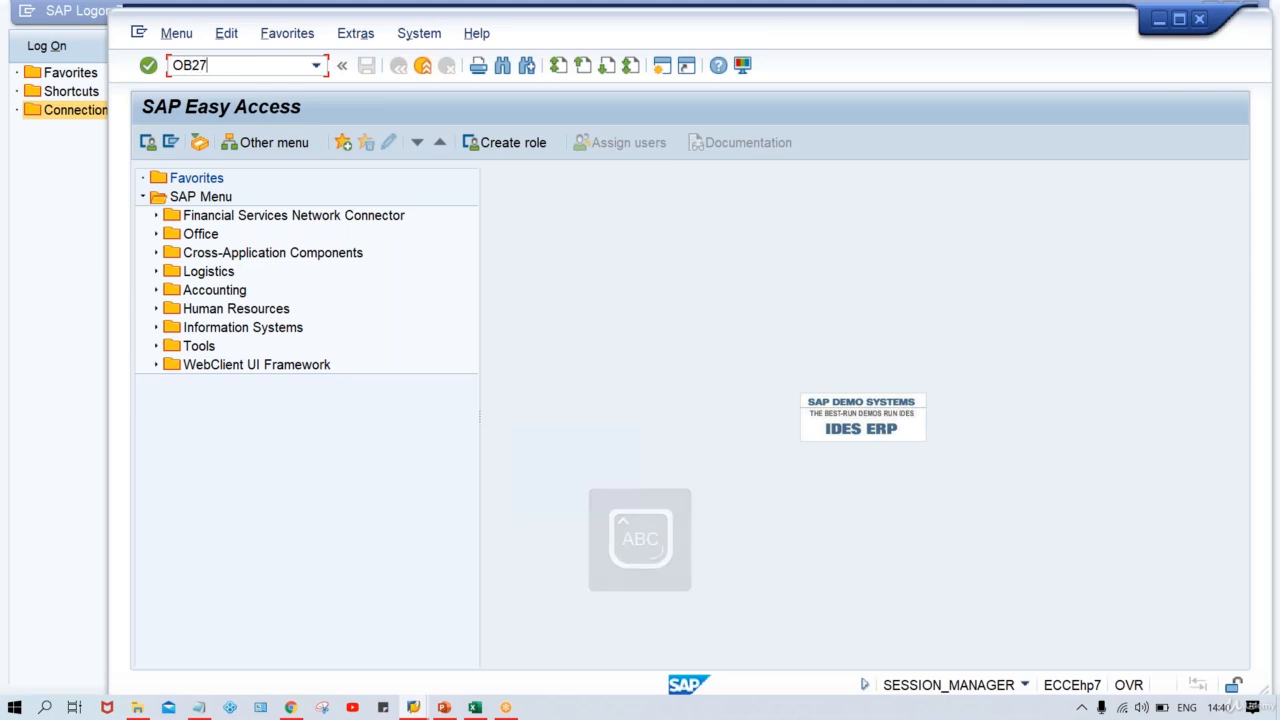
key(BackSpace)
text(9)
key(Return)
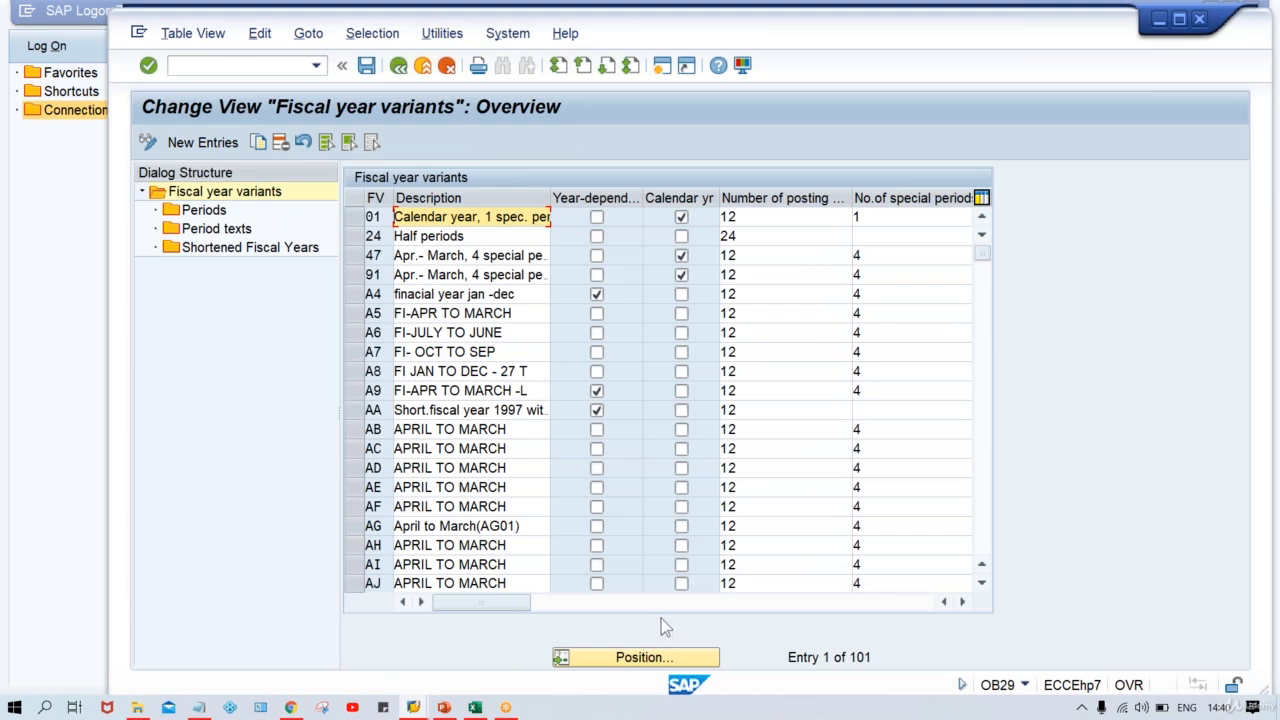
Locate fiscal year variant T0, delete it, and save the deletion with the proposed customizing request.
click(664, 658)
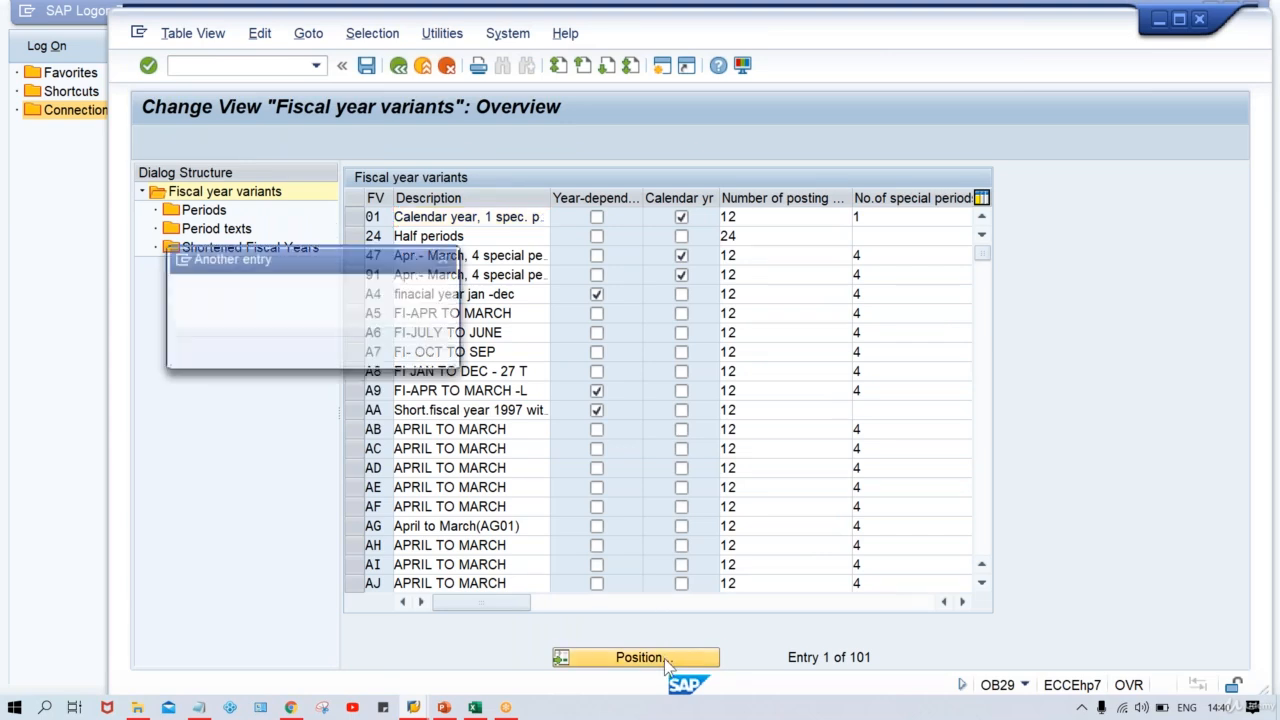
text(T3)
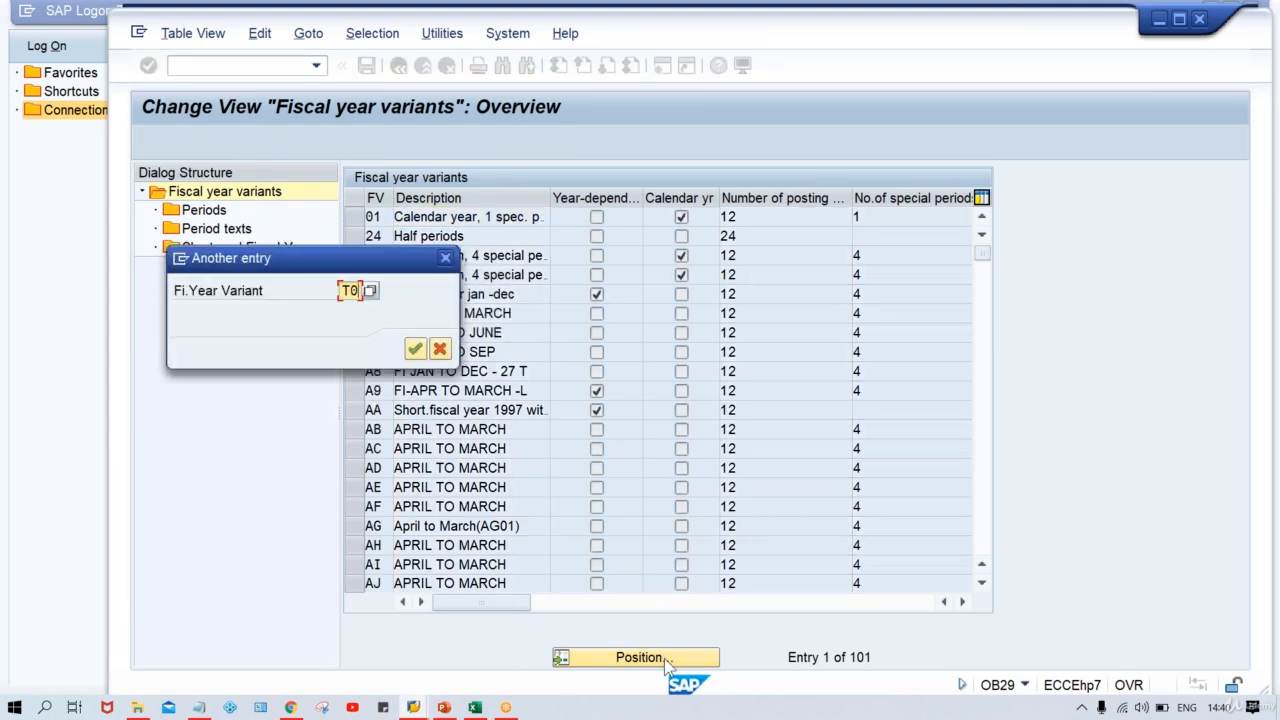
key(Return)
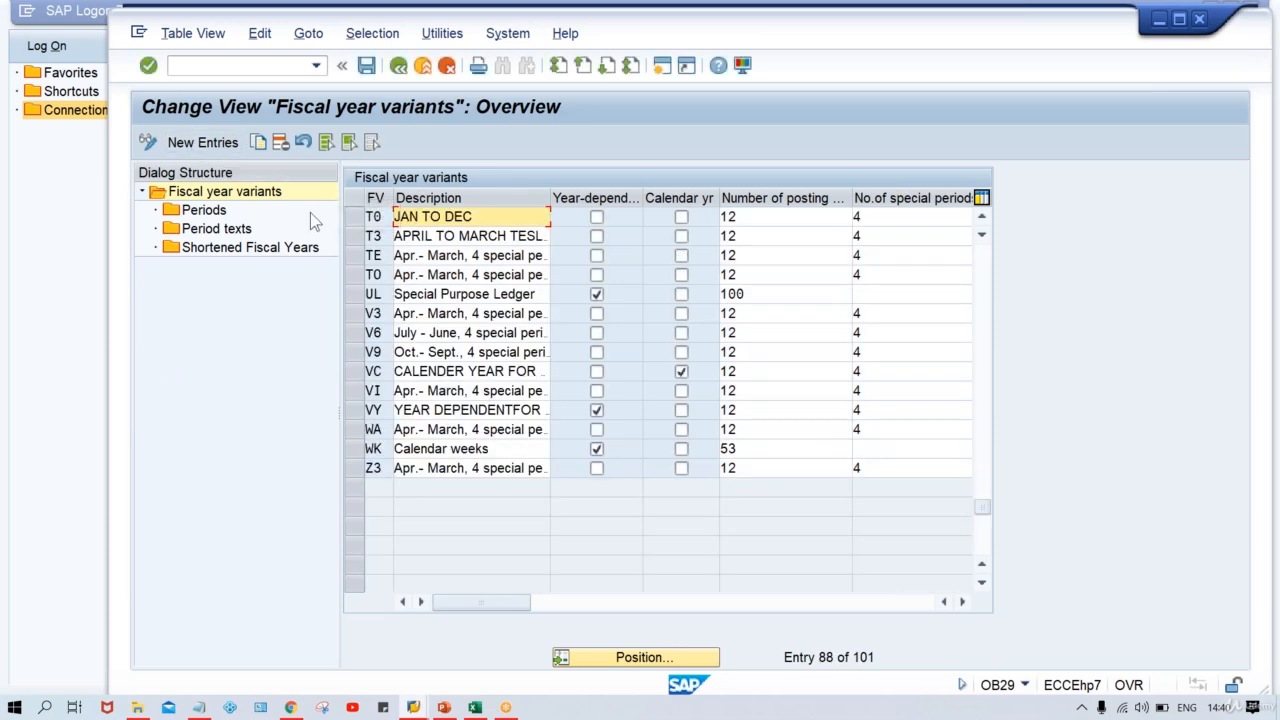
click(354, 216)
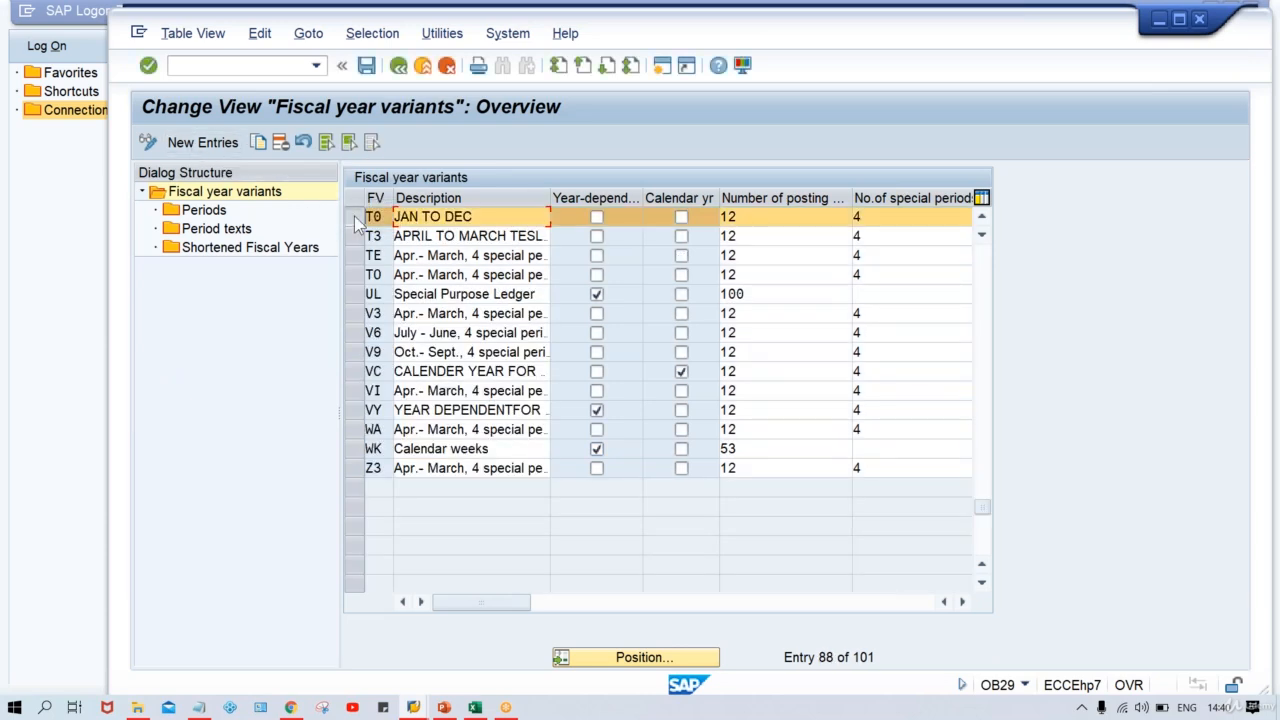
click(281, 143)
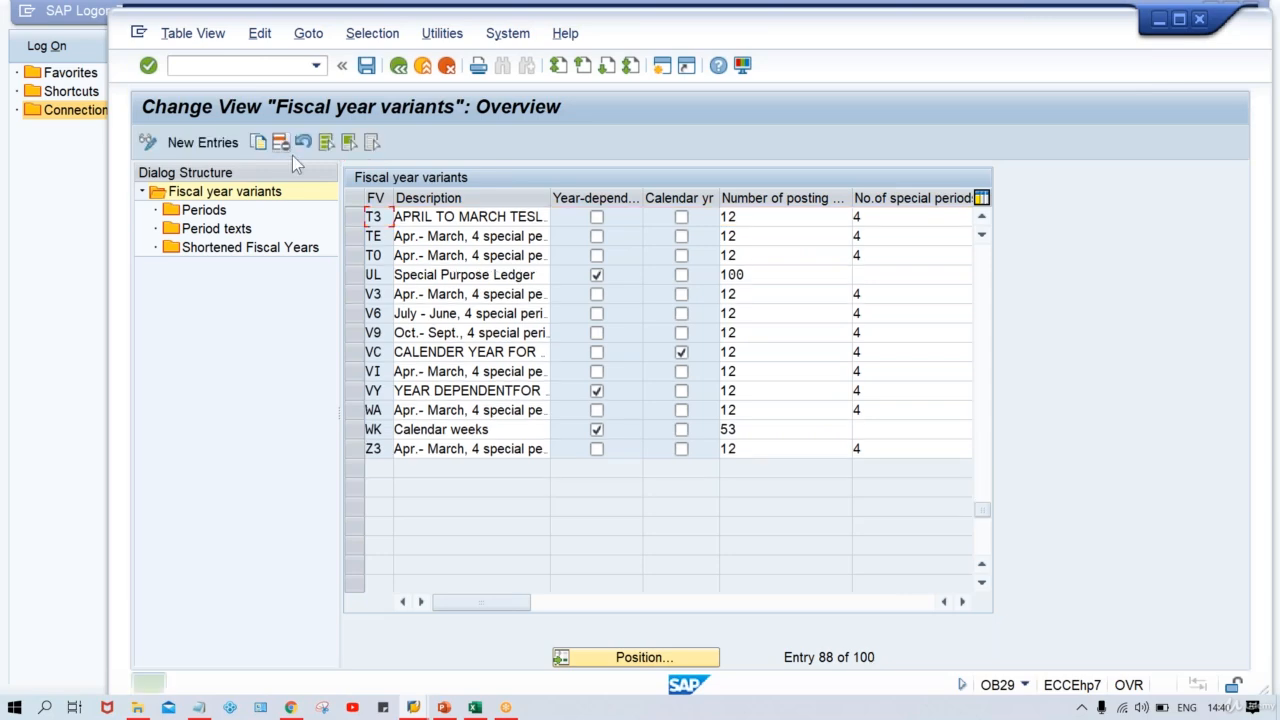
key(ctrl+s)
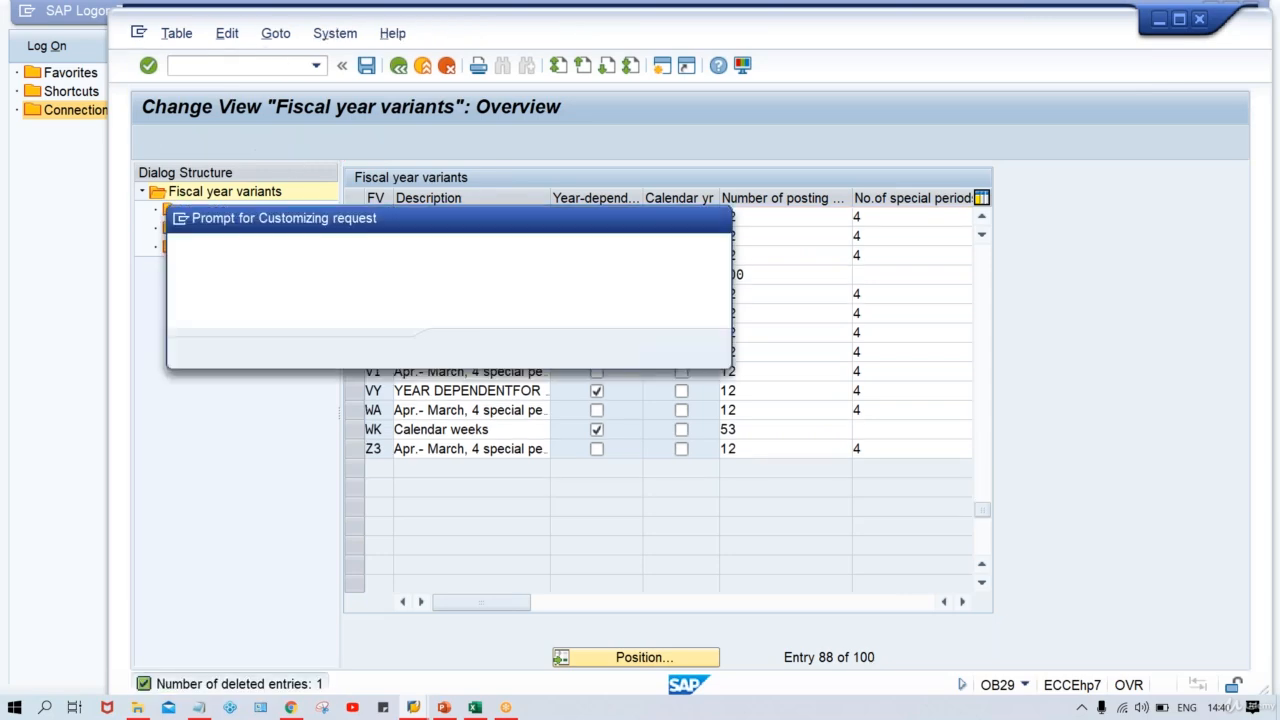
key(Return)
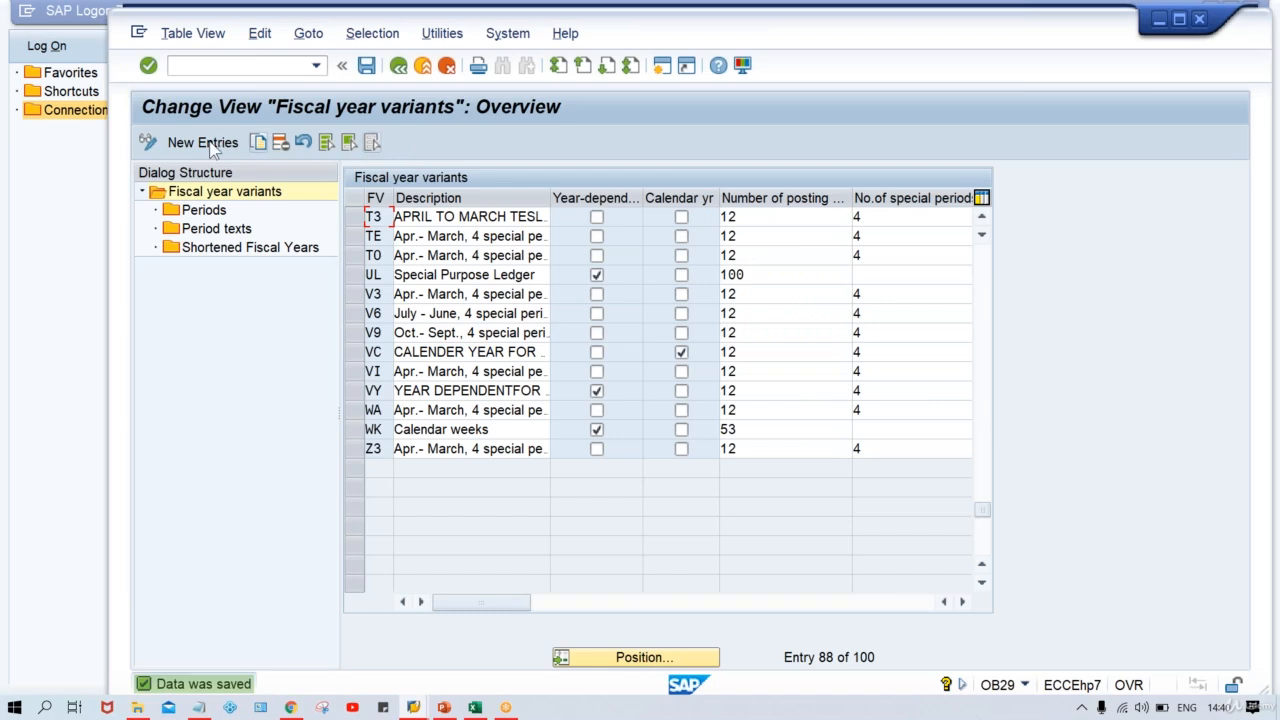
Add a new fiscal year variant T0 described as April-March, with 12 posting periods and 4 special periods.
click(205, 142)
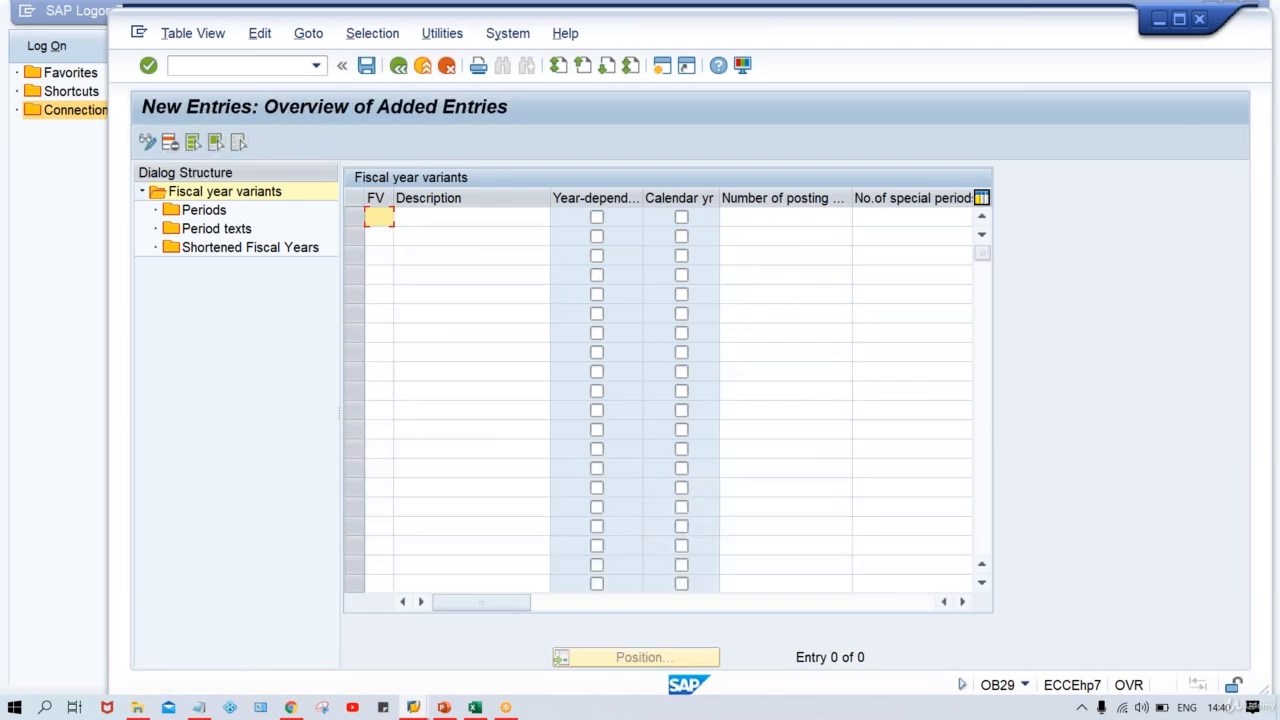
text(T0)
key(Tab)
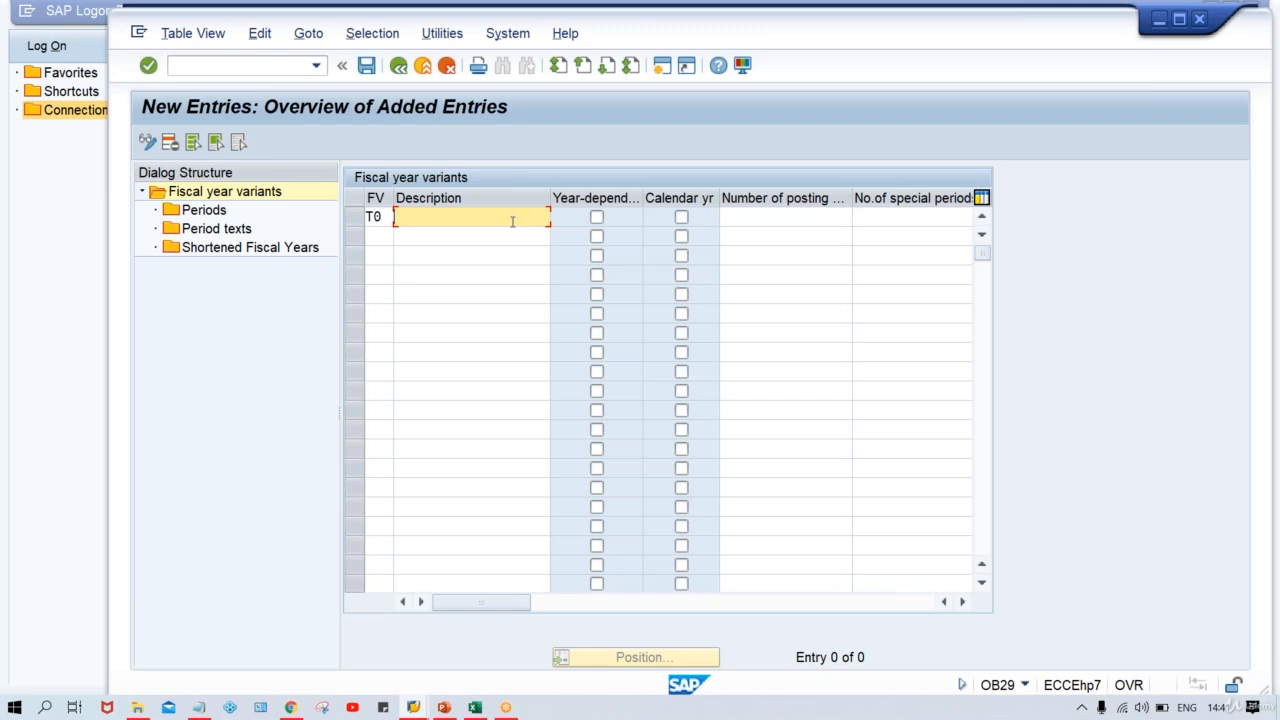
text(AP)
key(Down)
key(Return)
click(743, 214)
text(12)
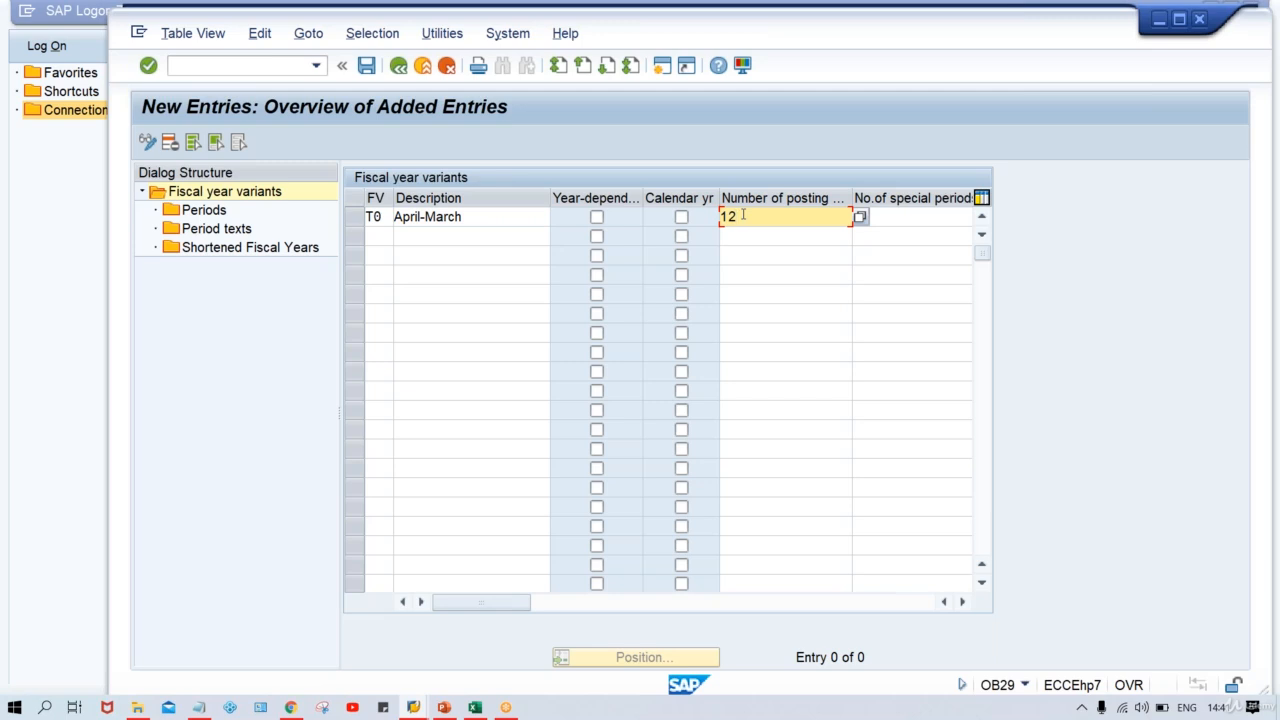
key(Tab)
text(4)
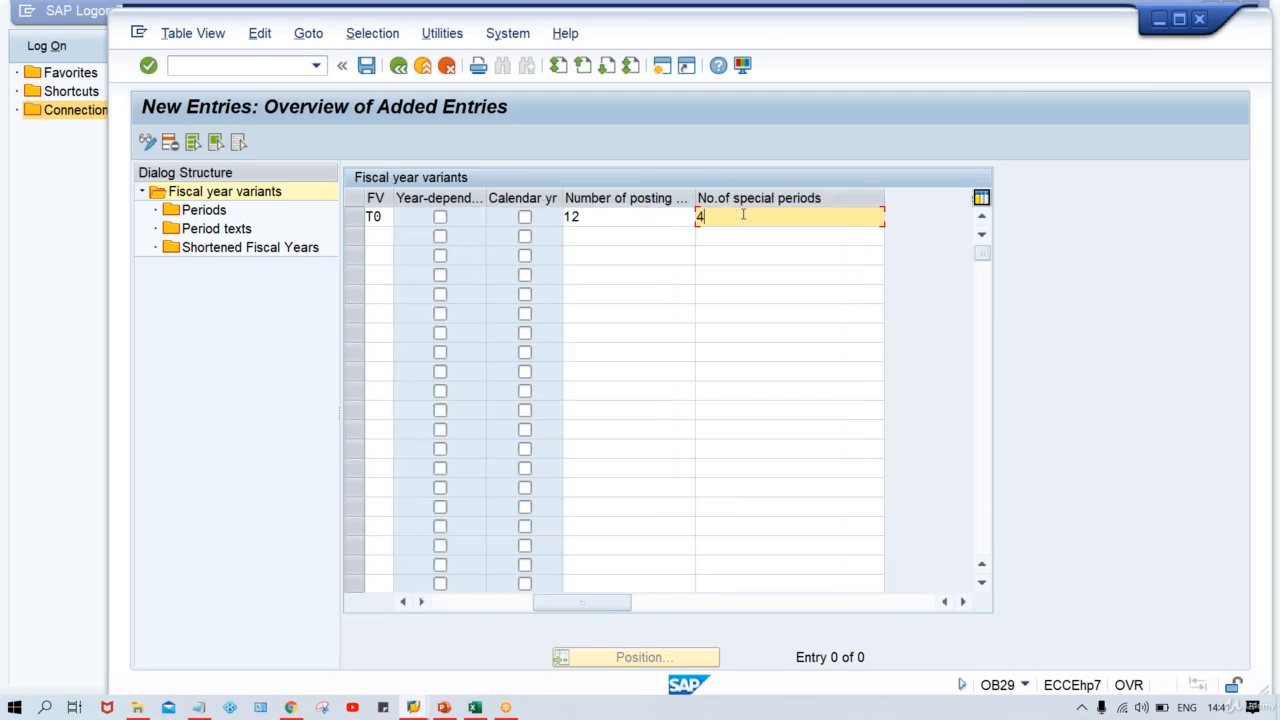
key(Return)
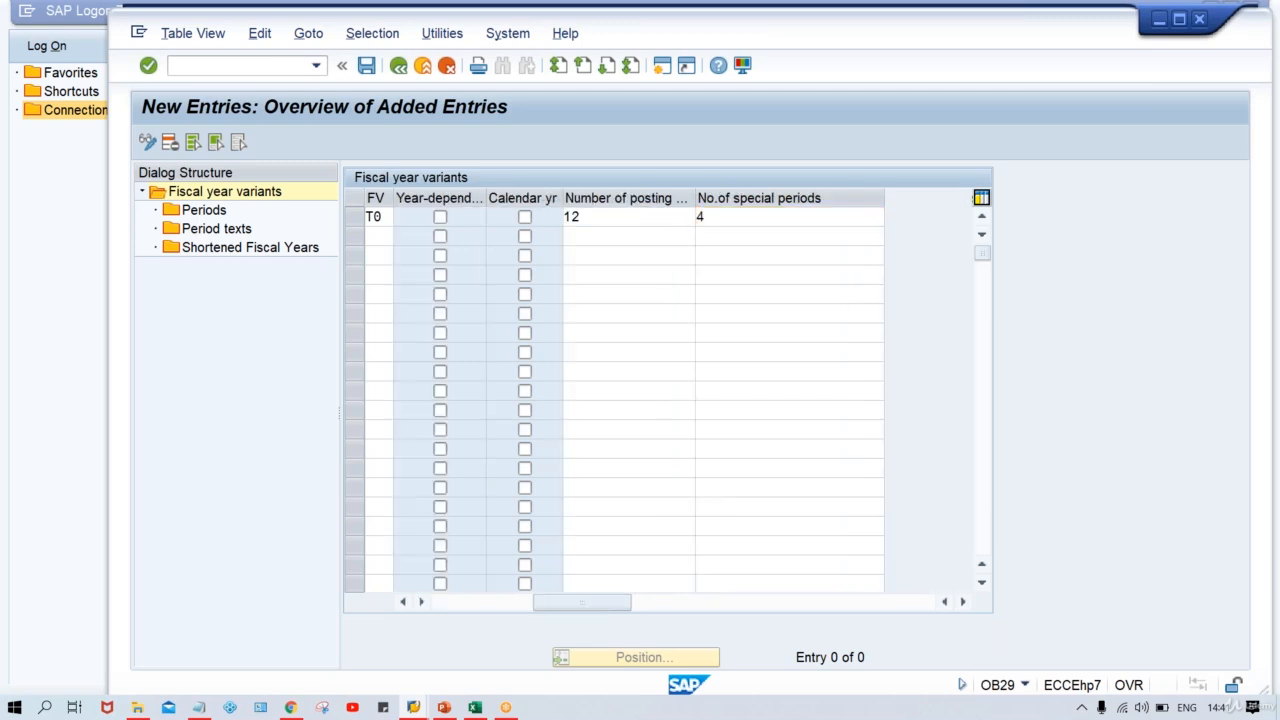
Open the periods of variant T0 and start new period entries.
click(354, 217)
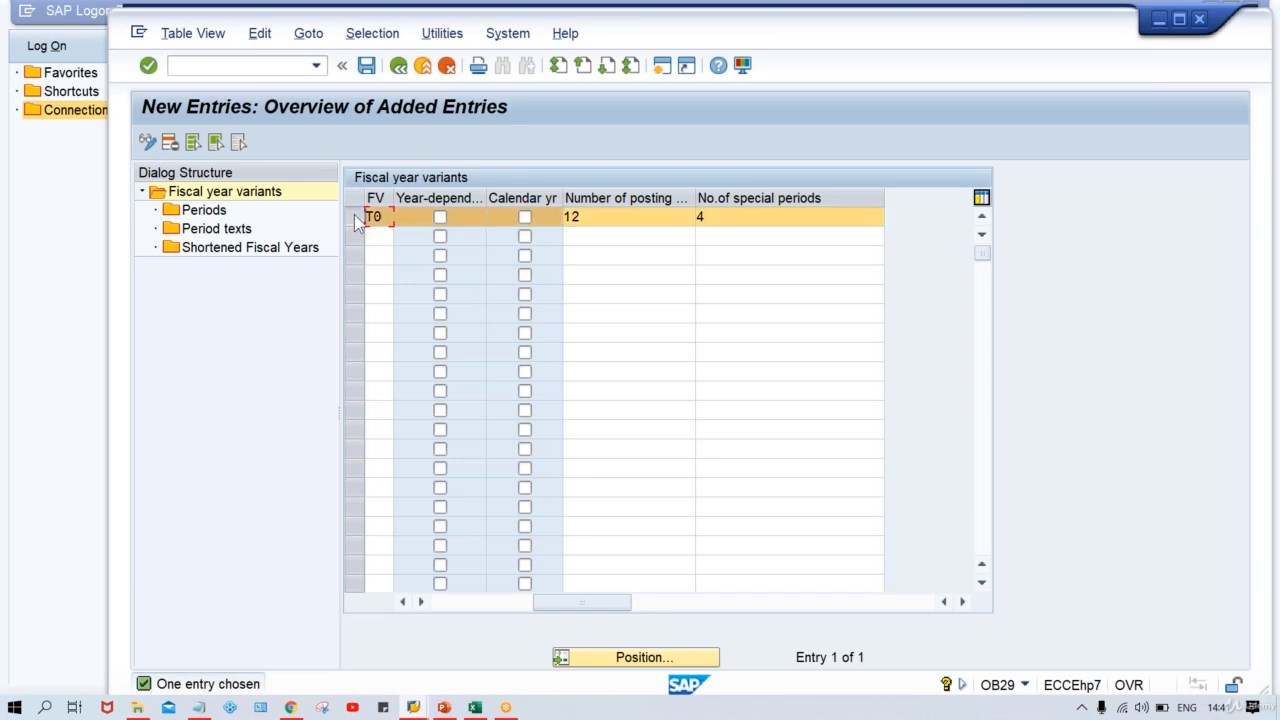
double_click(206, 213)
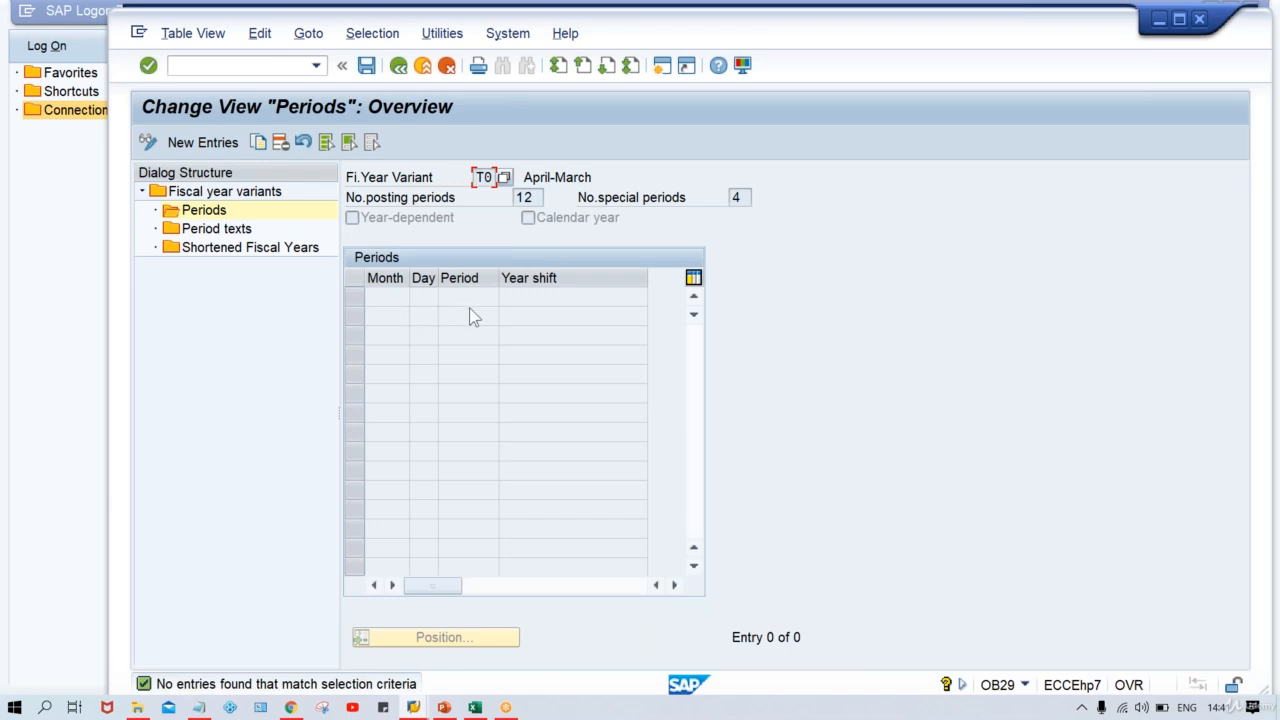
click(217, 147)
click(377, 294)
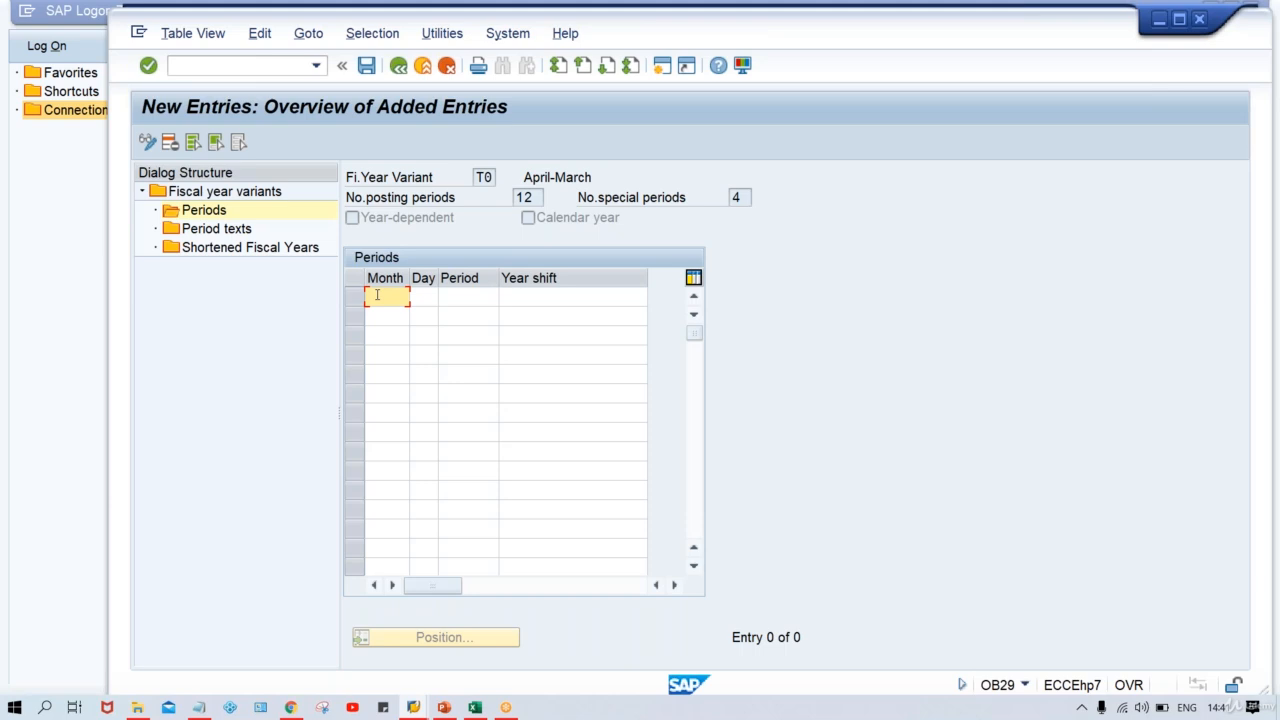
Copy the numbers 1 to 12 from the JAN-DEC column of the Class workbook in Excel into SAP's Month column.
mouse_move(474, 711)
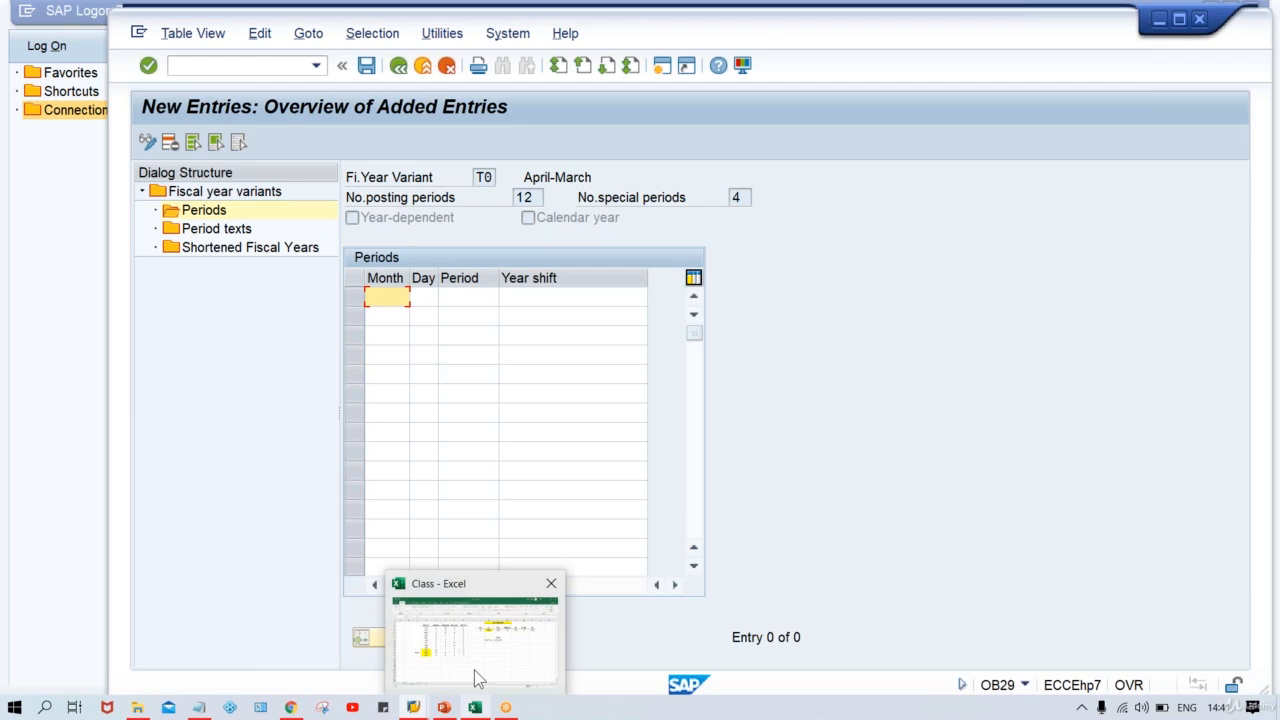
click(474, 670)
click(323, 234)
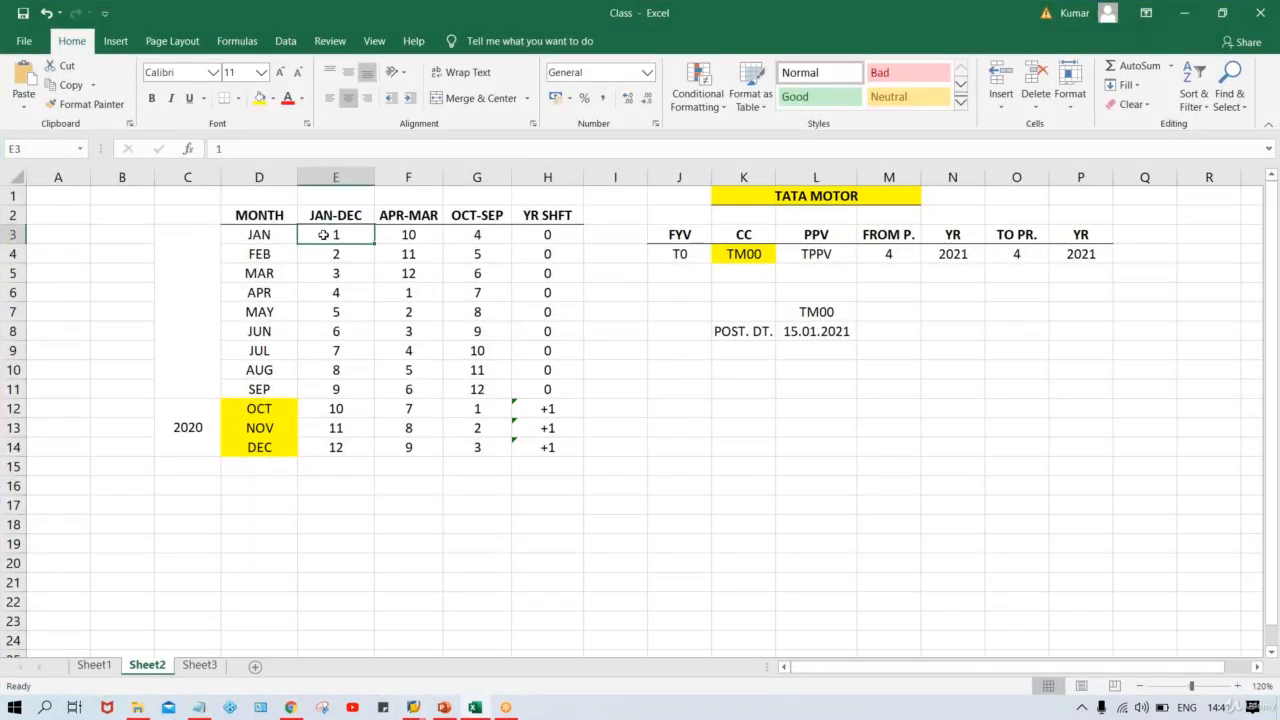
drag(323, 234, 343, 446)
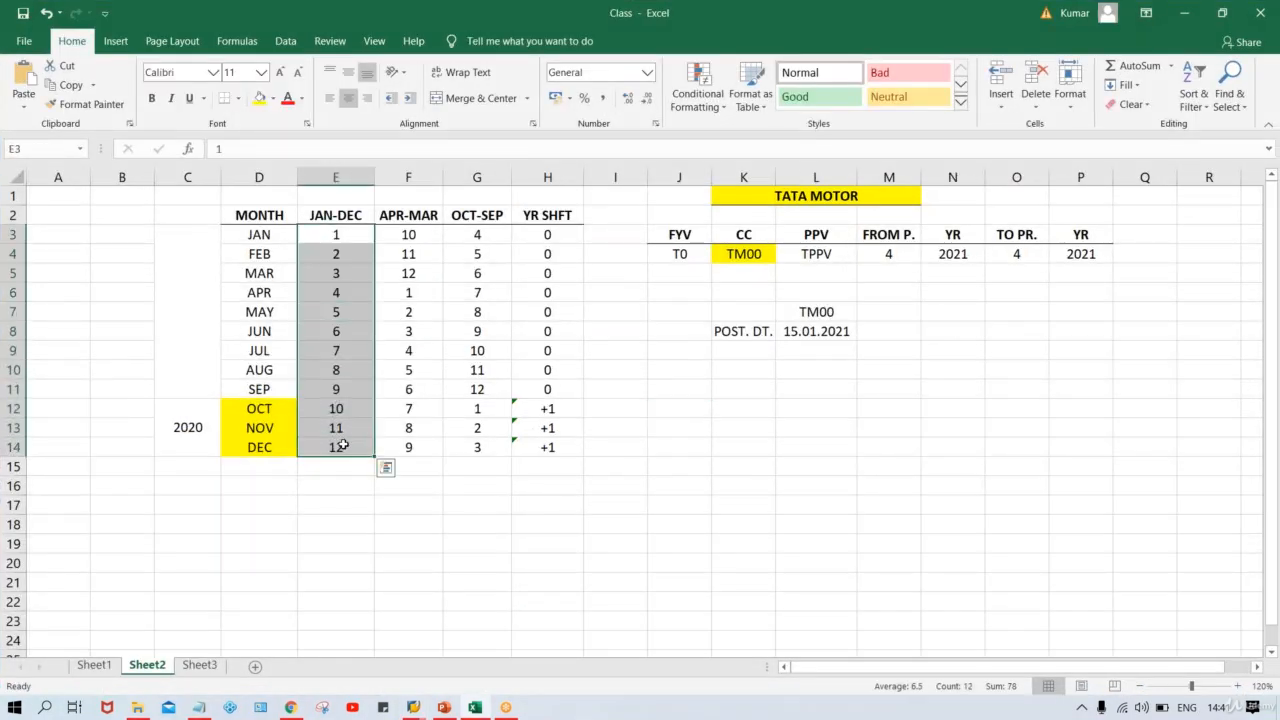
key(ctrl+c)
key(alt+Tab)
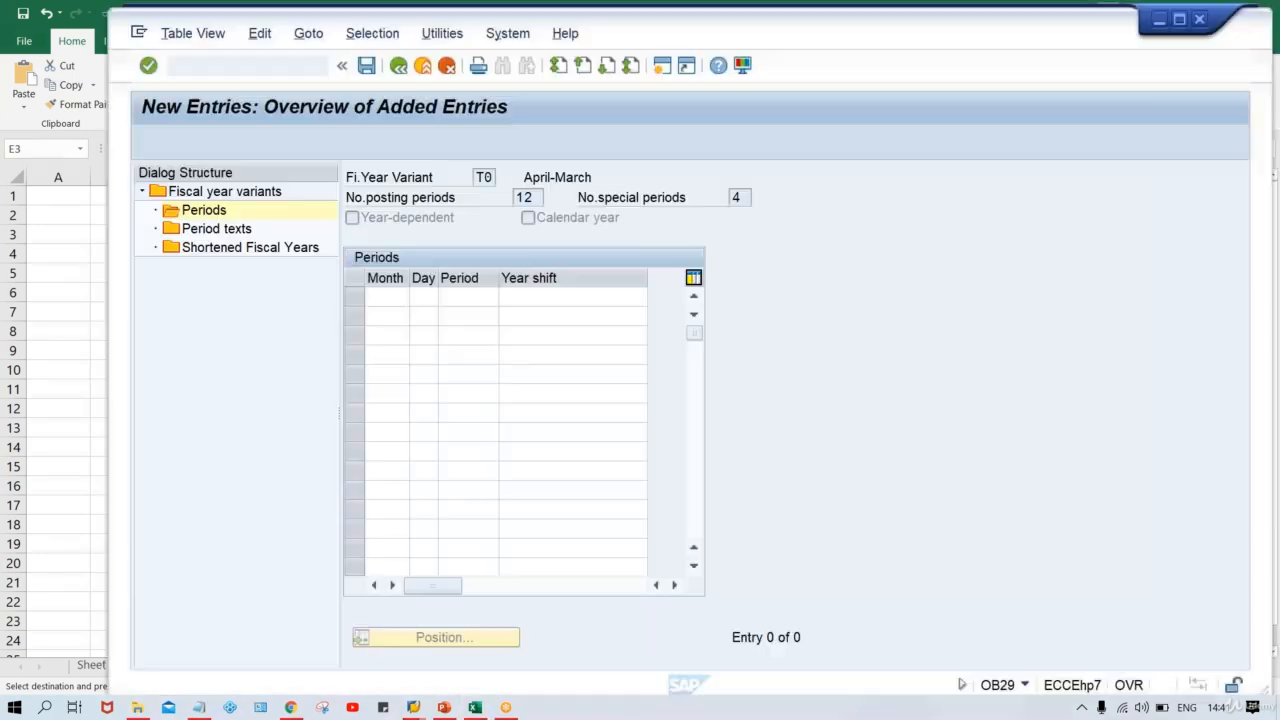
click(386, 297)
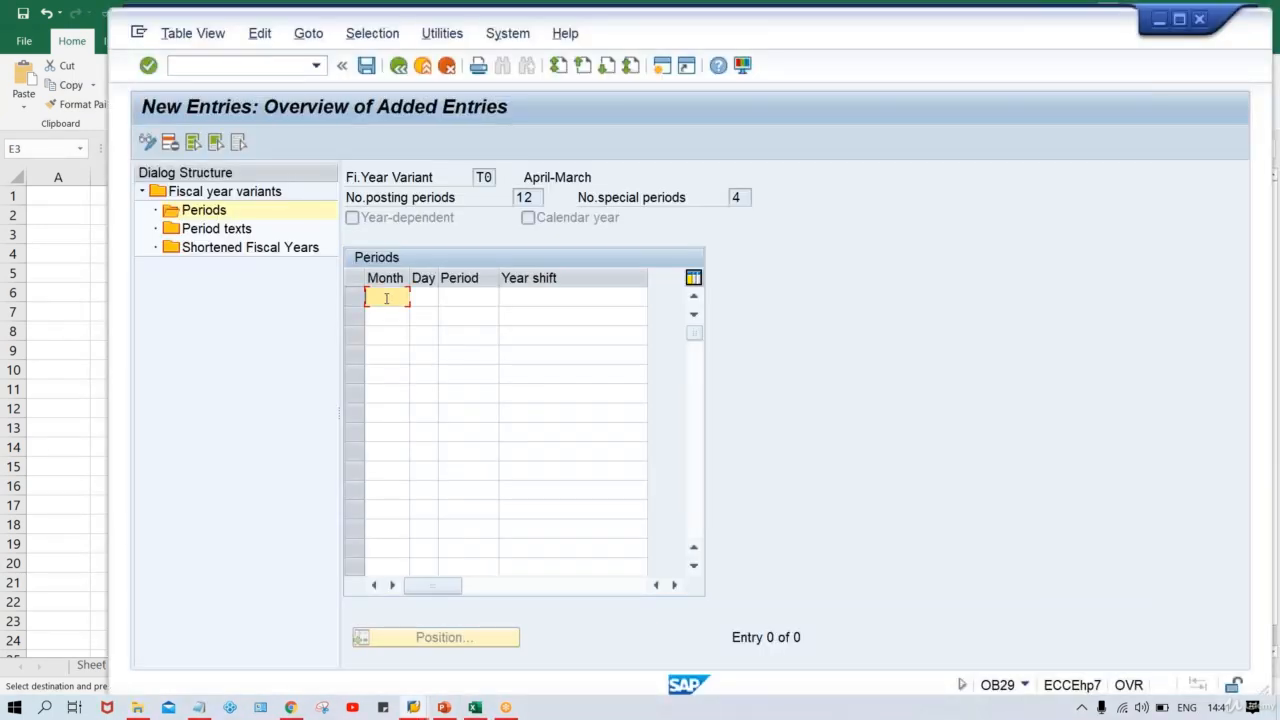
key(ctrl+v)
Enter the closing days 31, 29, 31, 30, 31 and 30 for months 1 to 6 of variant T0.
click(425, 298)
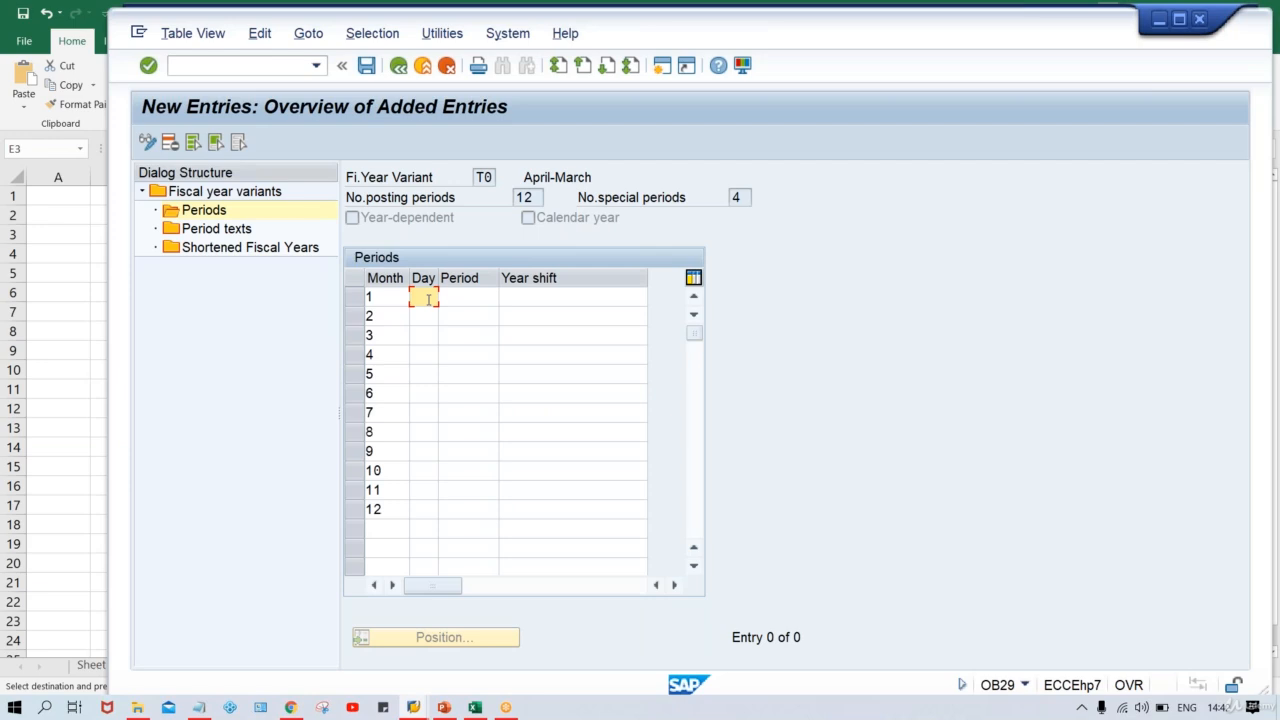
text(31)
key(Down)
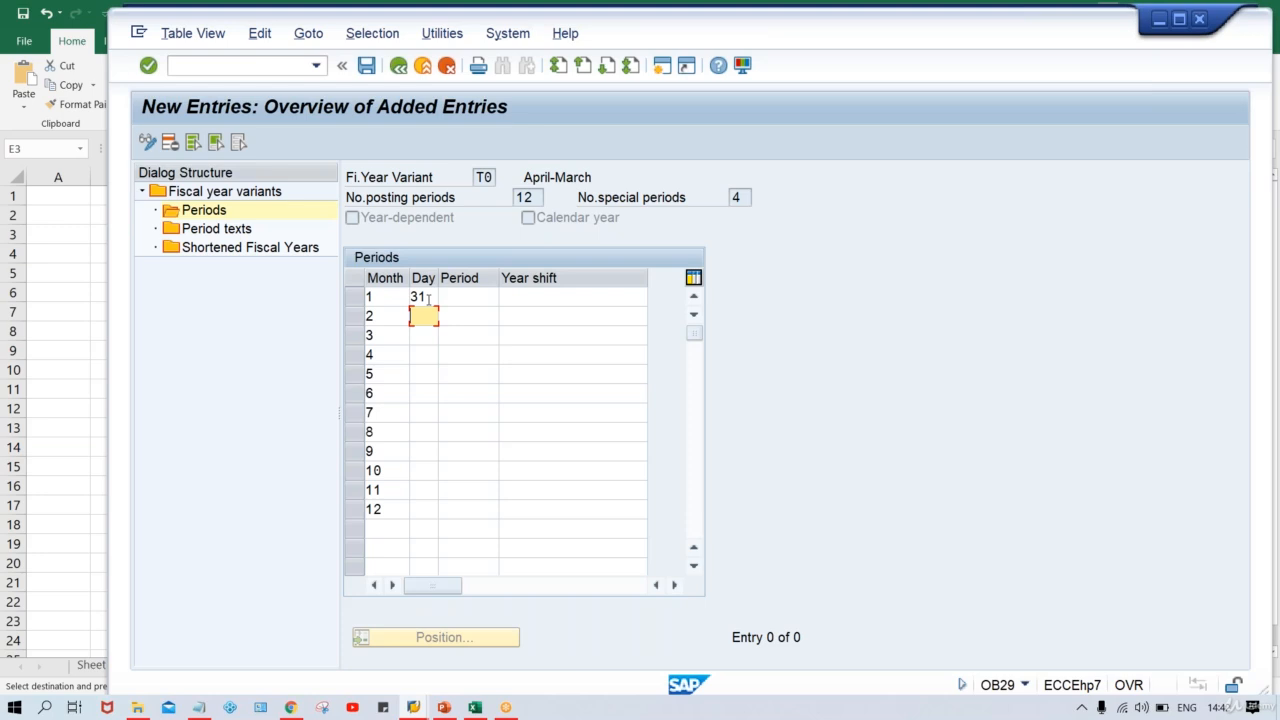
text(29)
click(416, 336)
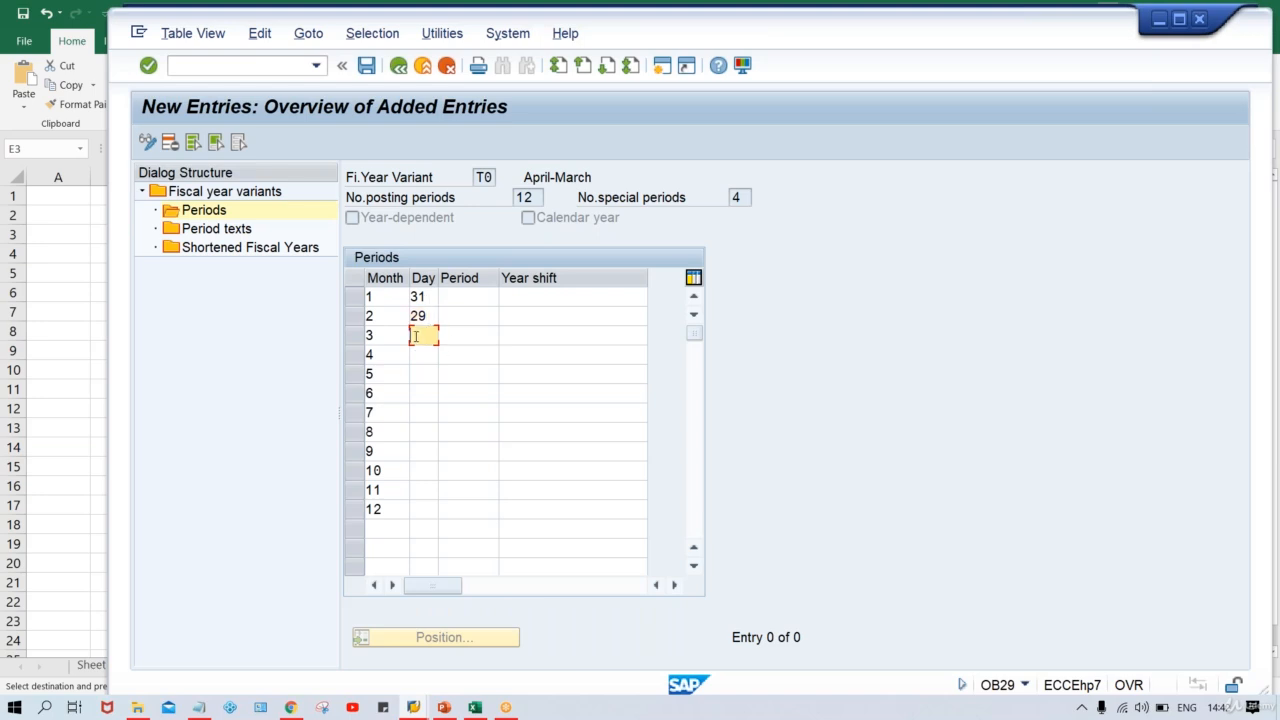
text(31)
key(Down)
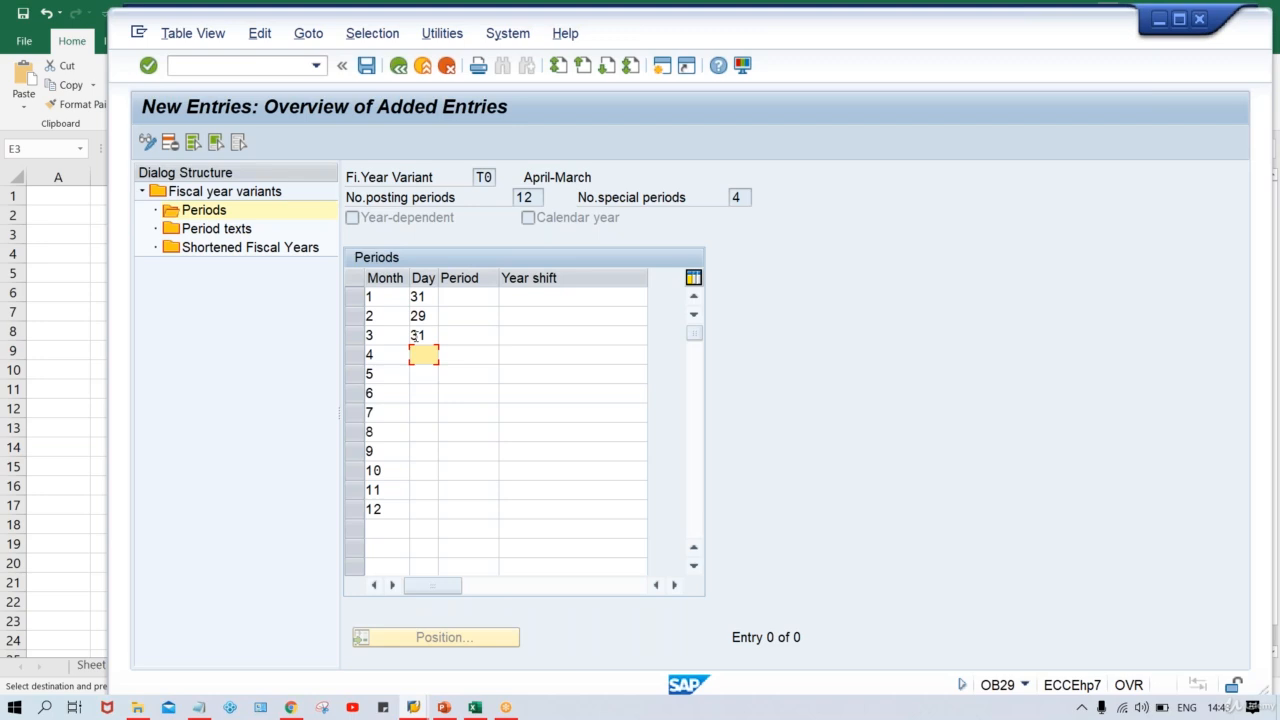
text(30)
key(Down)
text(31)
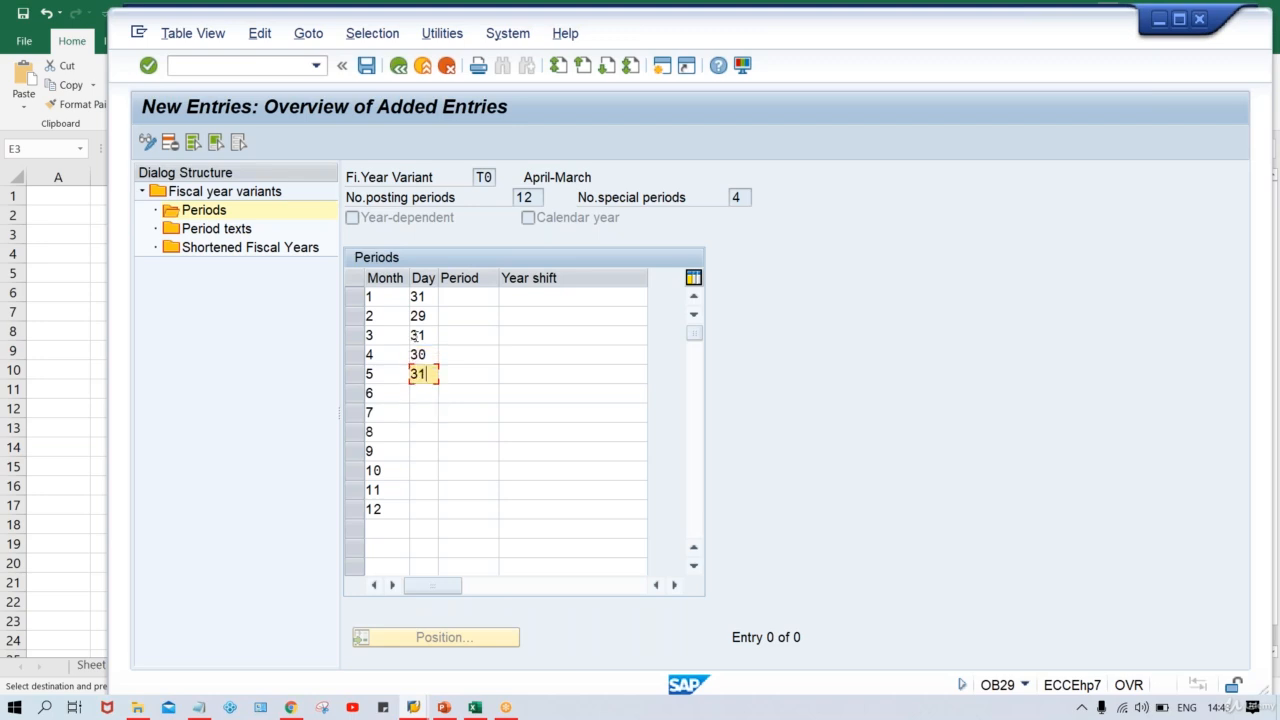
key(Down)
text(30)
key(Down)
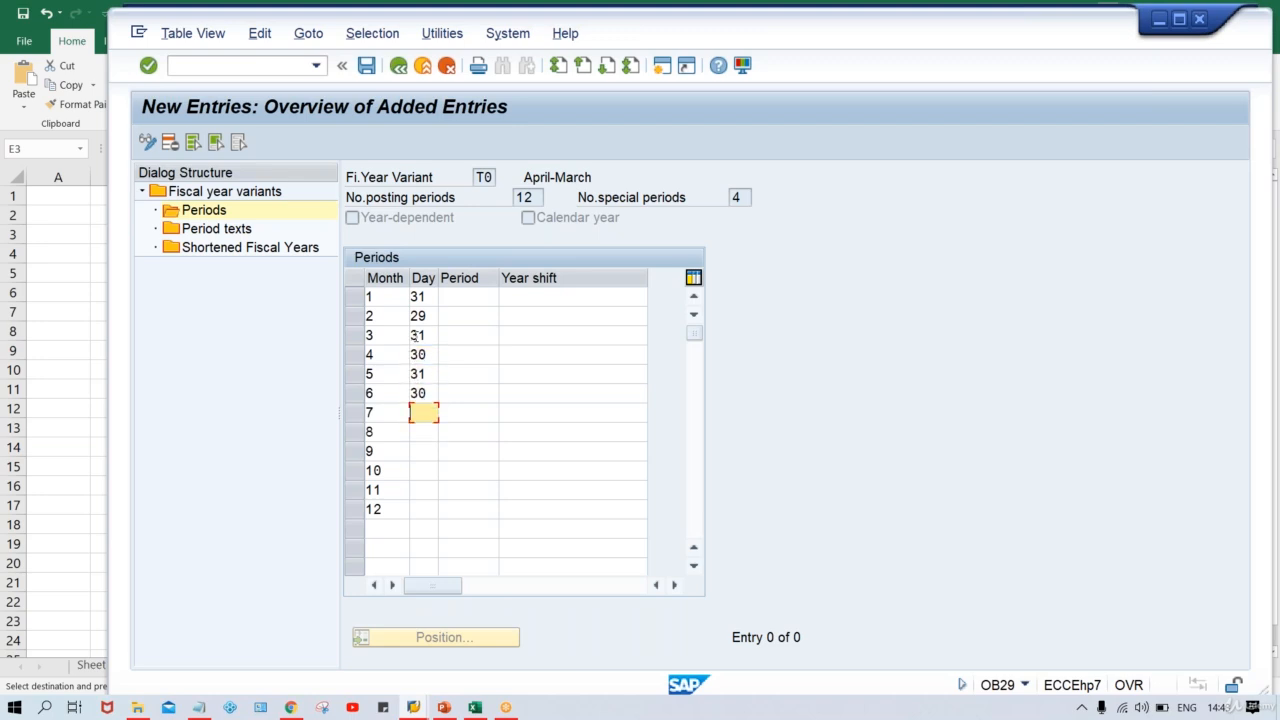
Enter the closing days 31, 31, 30, 31, 30 and 31 for months 7 to 12.
text(31)
key(Down)
text(31)
key(Down)
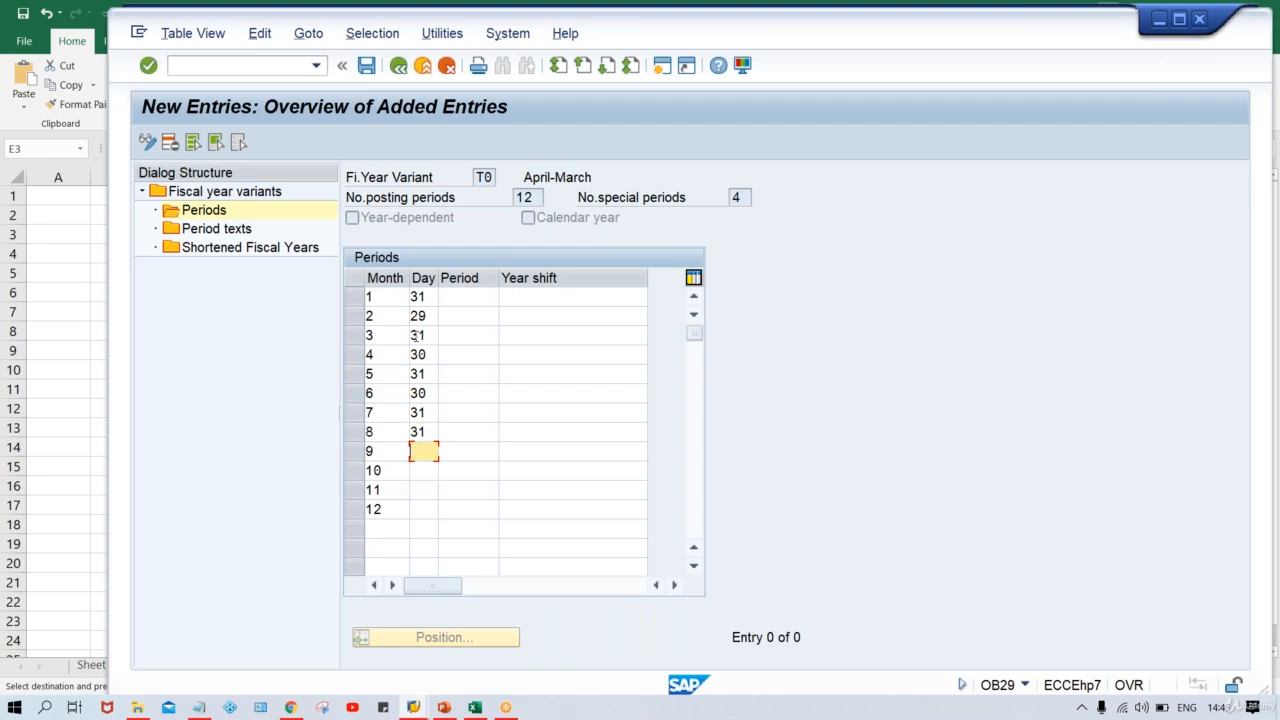
text(30)
key(Down)
text(31)
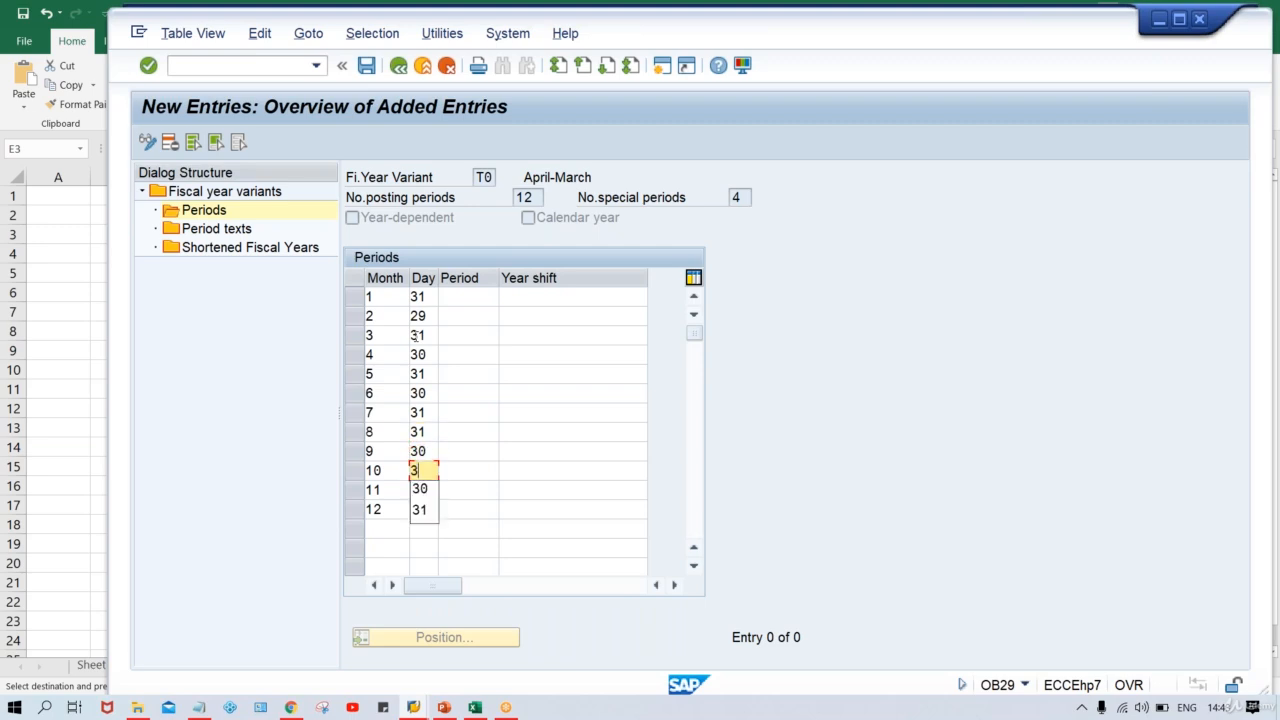
key(Down)
text(30)
key(Down)
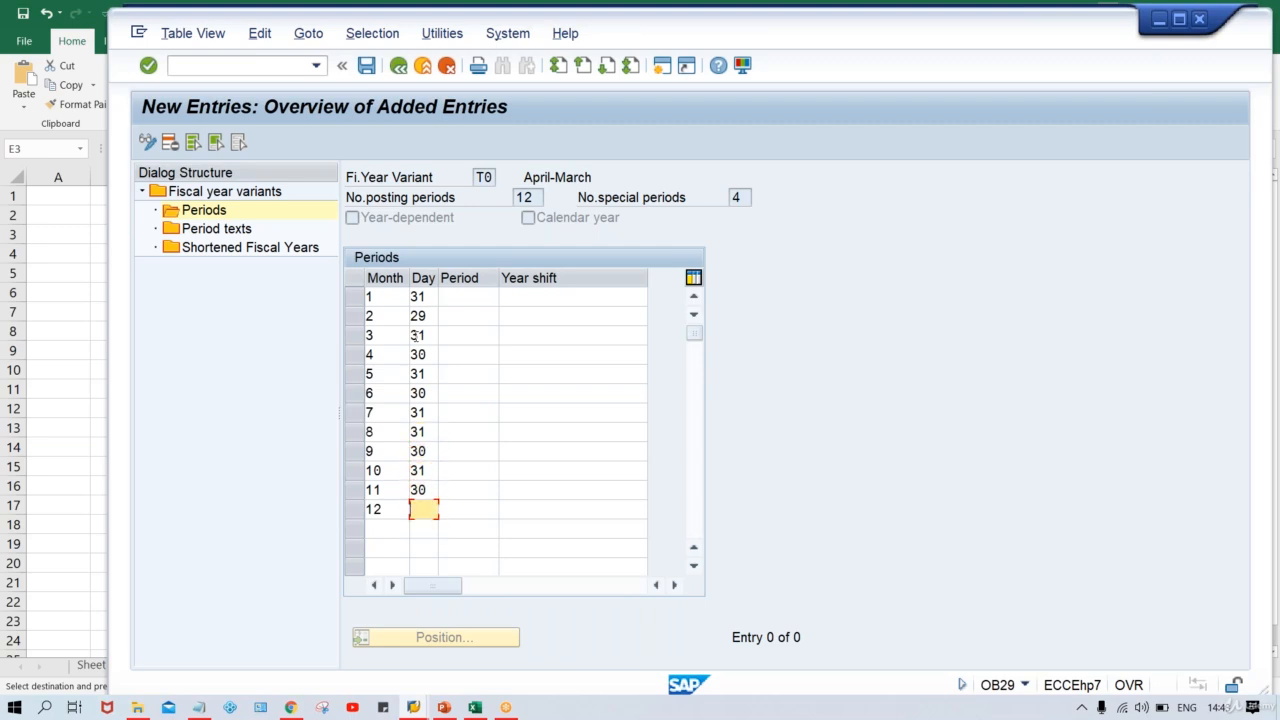
text(31)
Enter posting period 1 for month 4.
click(391, 357)
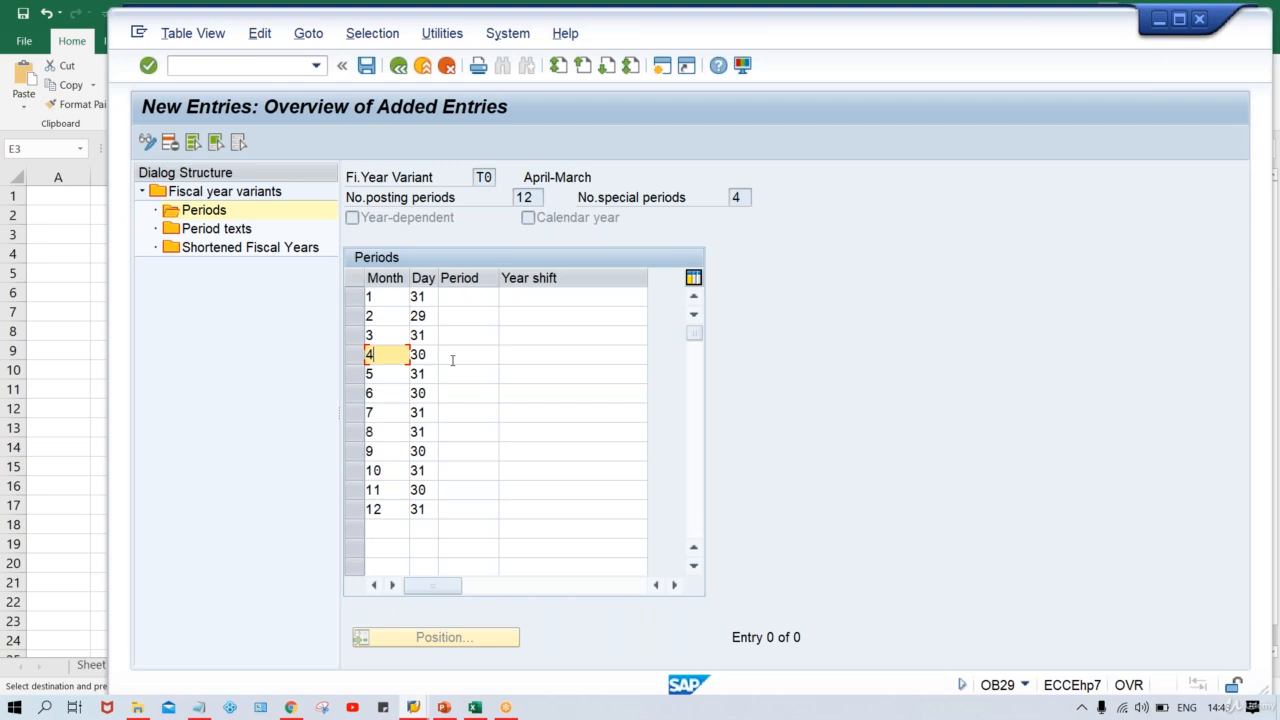
click(457, 360)
text(1)
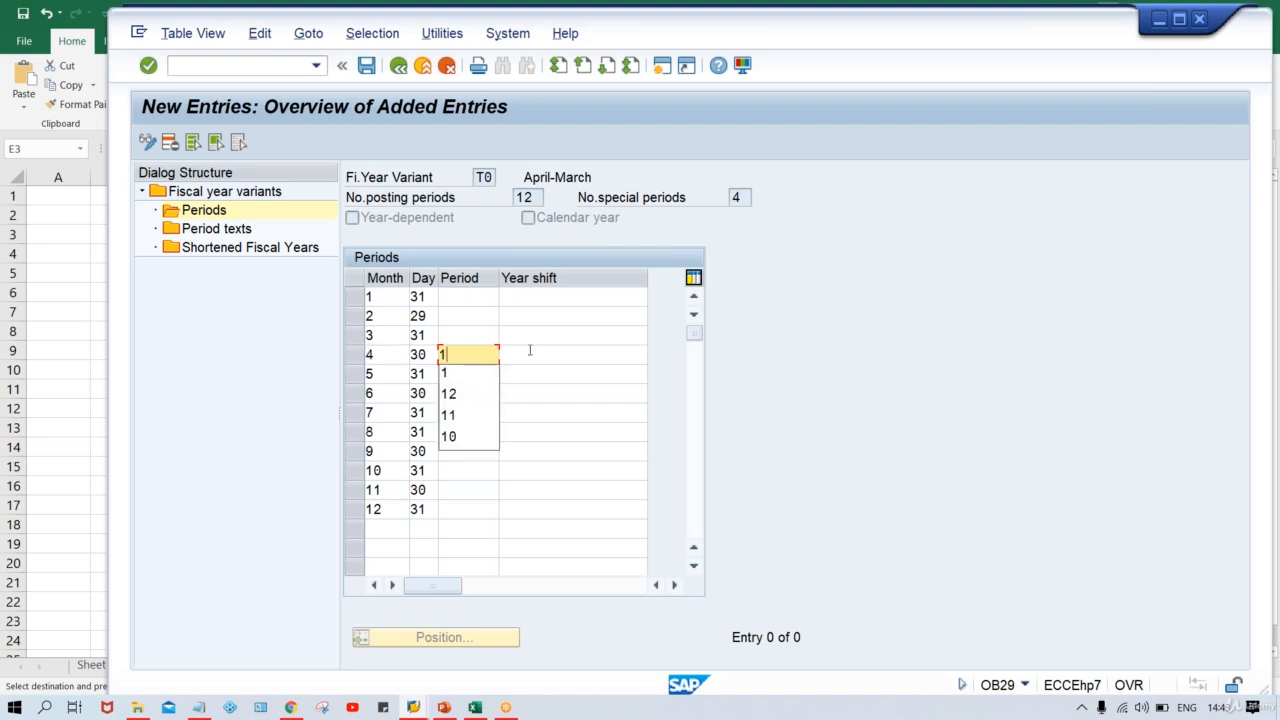
click(530, 350)
click(454, 354)
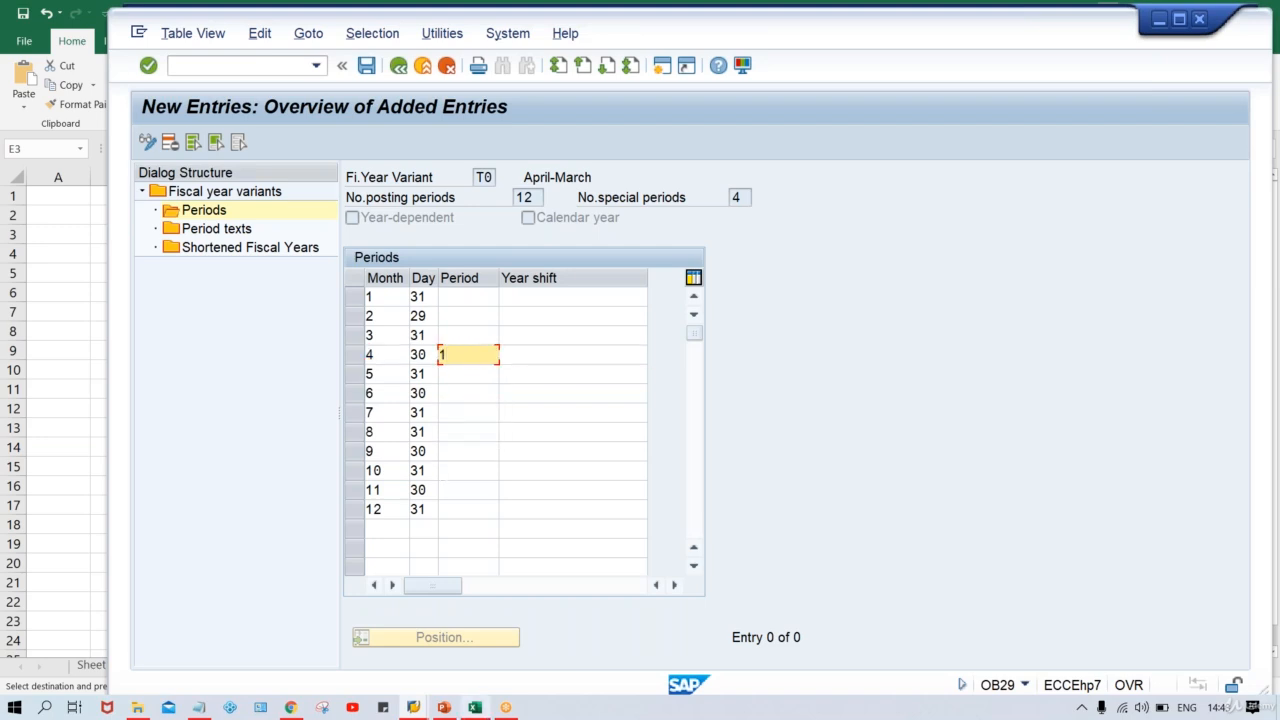
Copy the twelve values of the APR-MAR column from the Class workbook in Excel into SAP's Period column, starting at month 1.
click(470, 708)
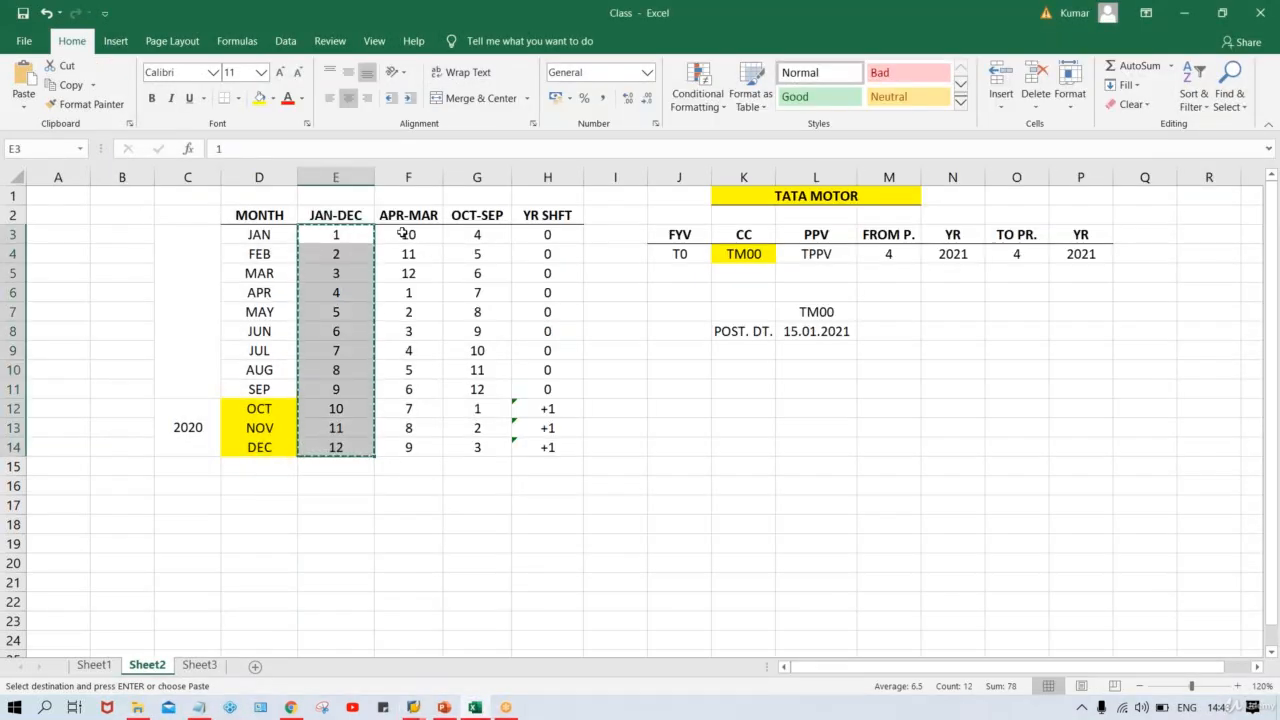
drag(408, 234, 422, 446)
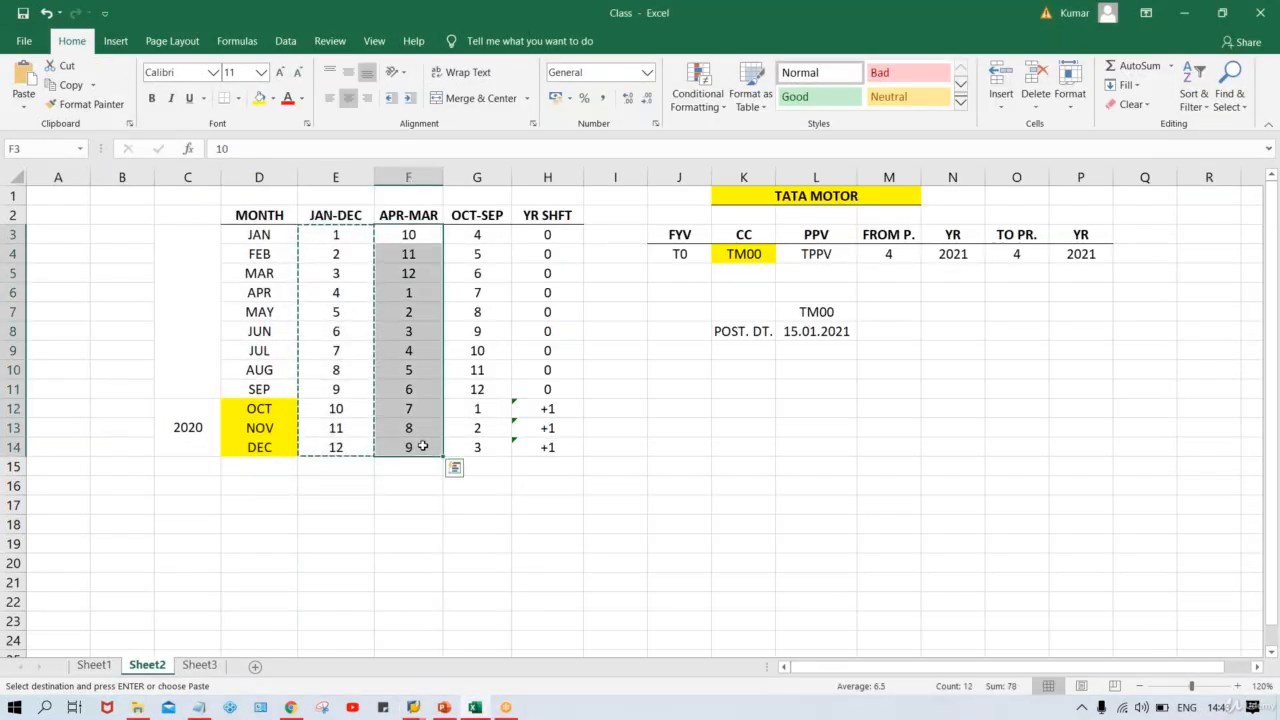
key(ctrl+c)
key(alt+Tab)
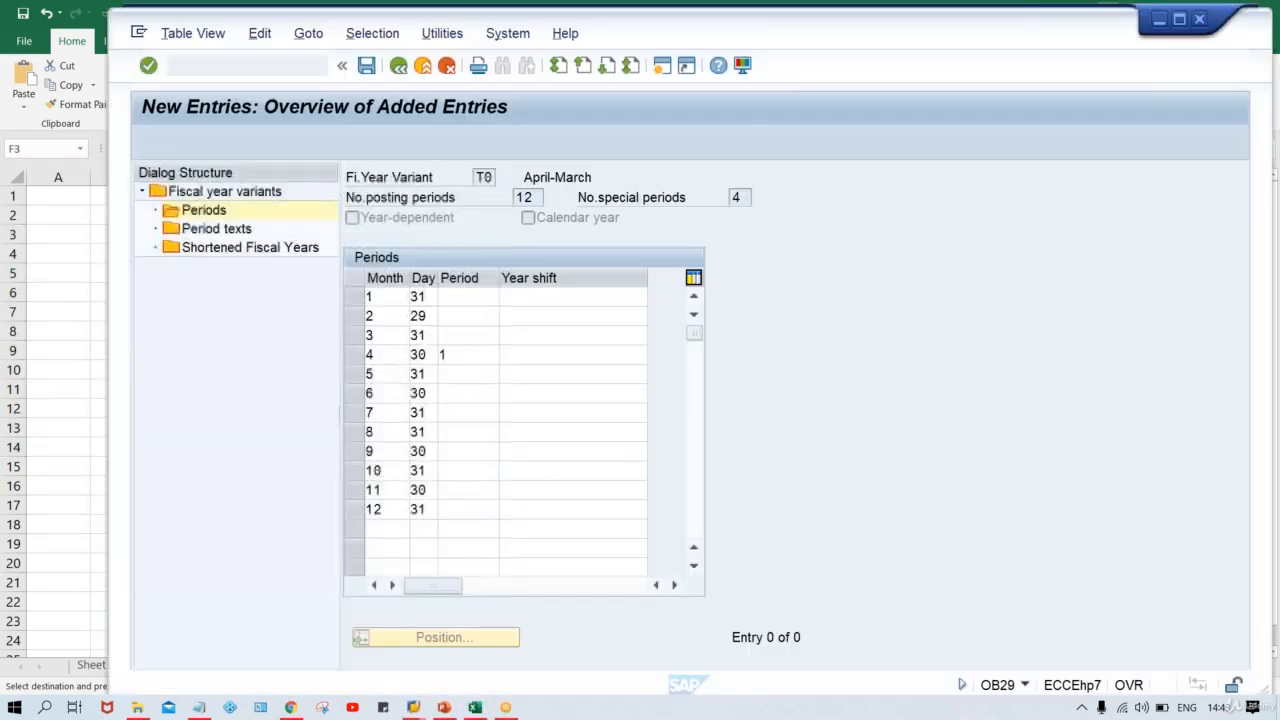
click(449, 294)
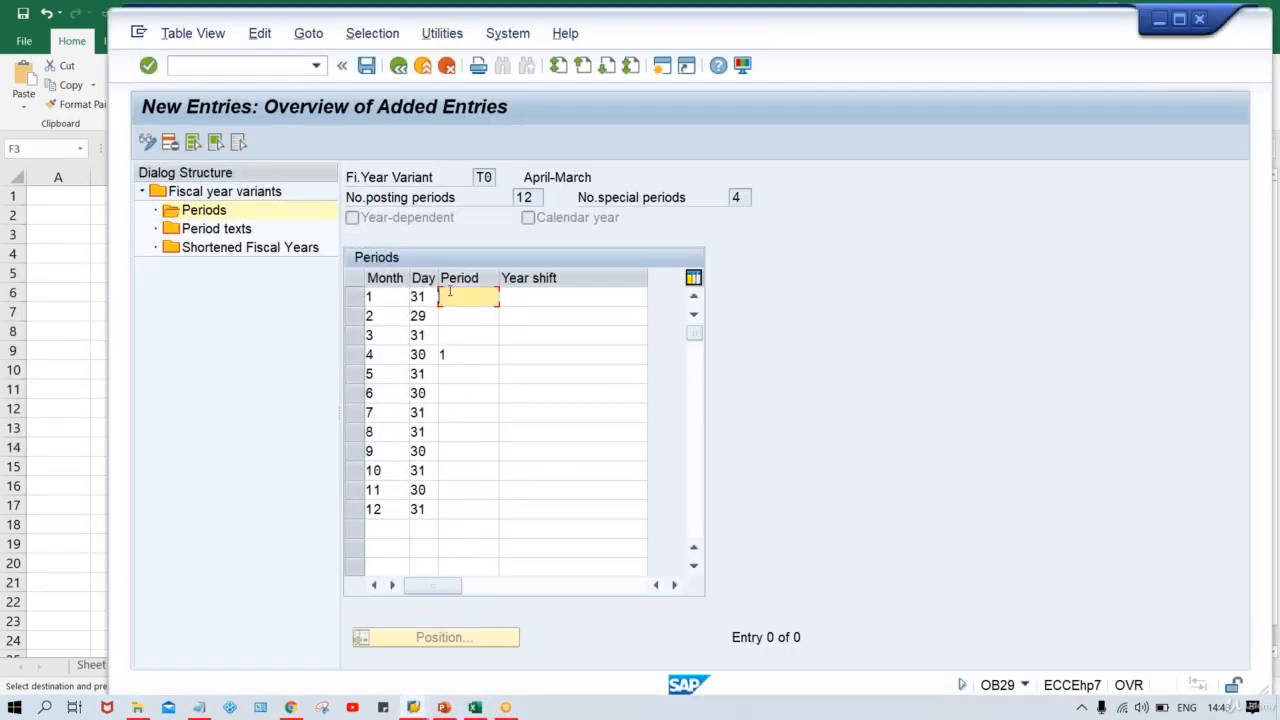
key(ctrl+v)
click(380, 355)
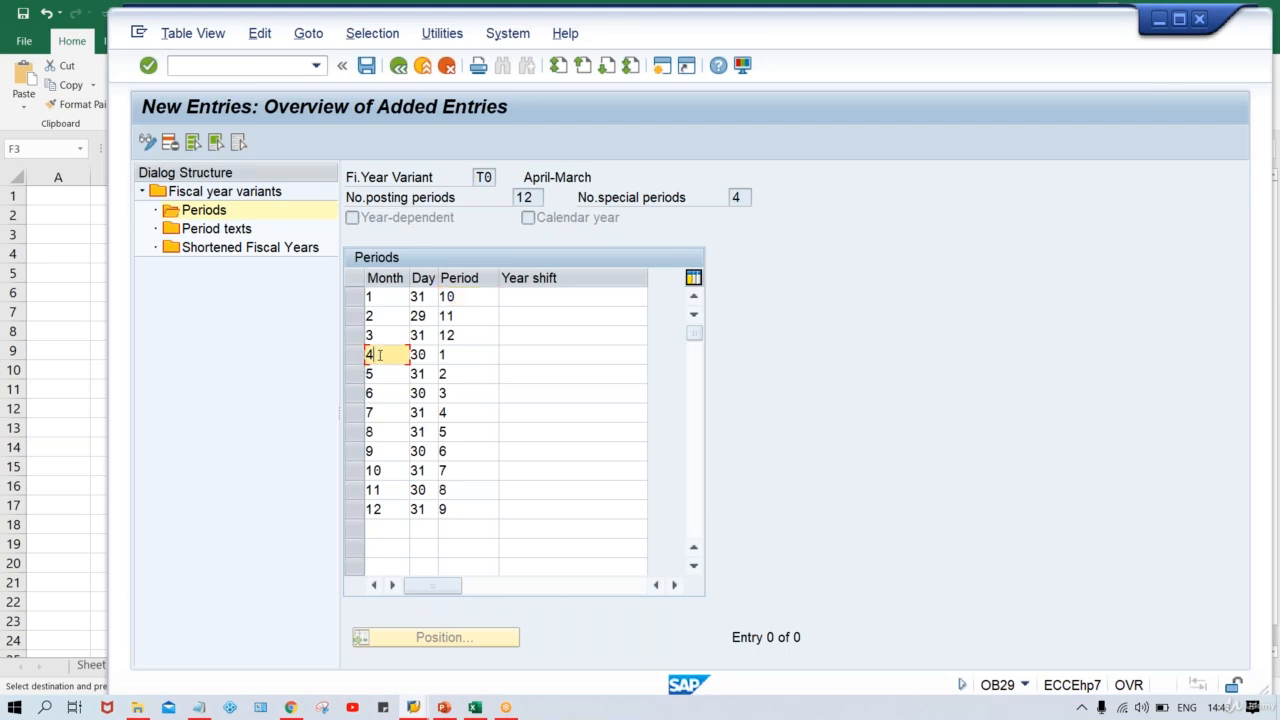
click(451, 356)
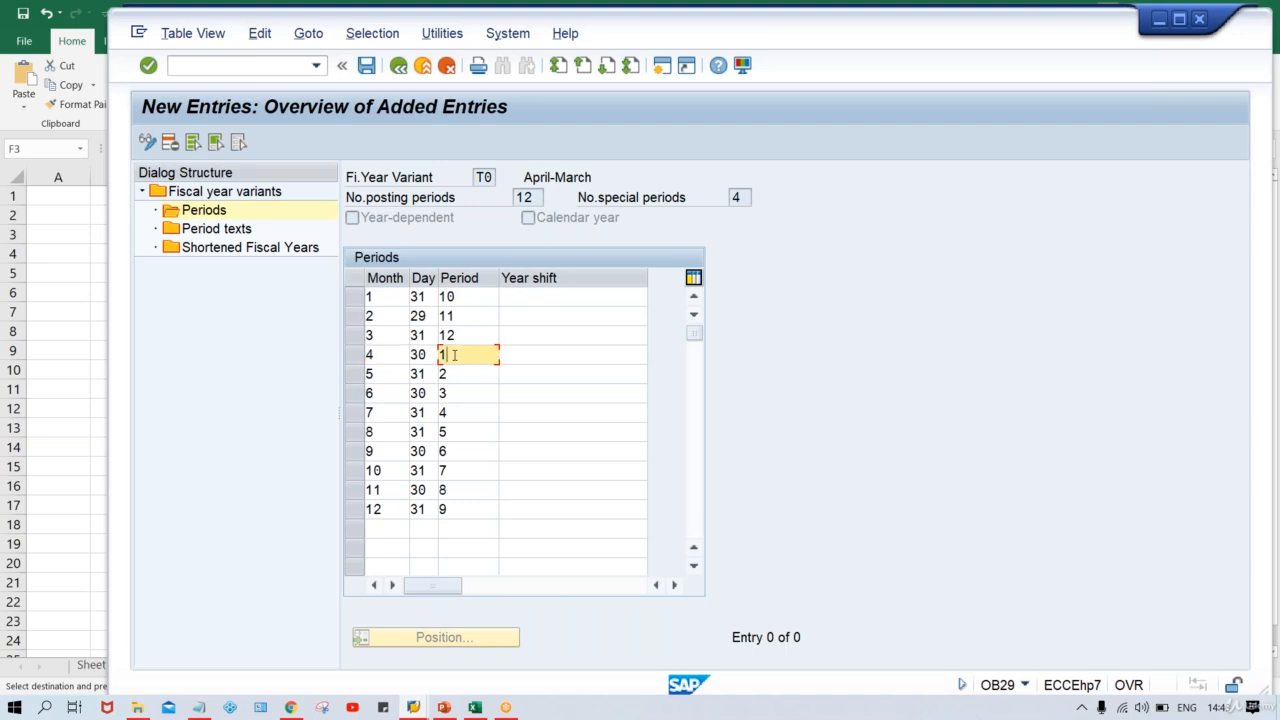
click(520, 356)
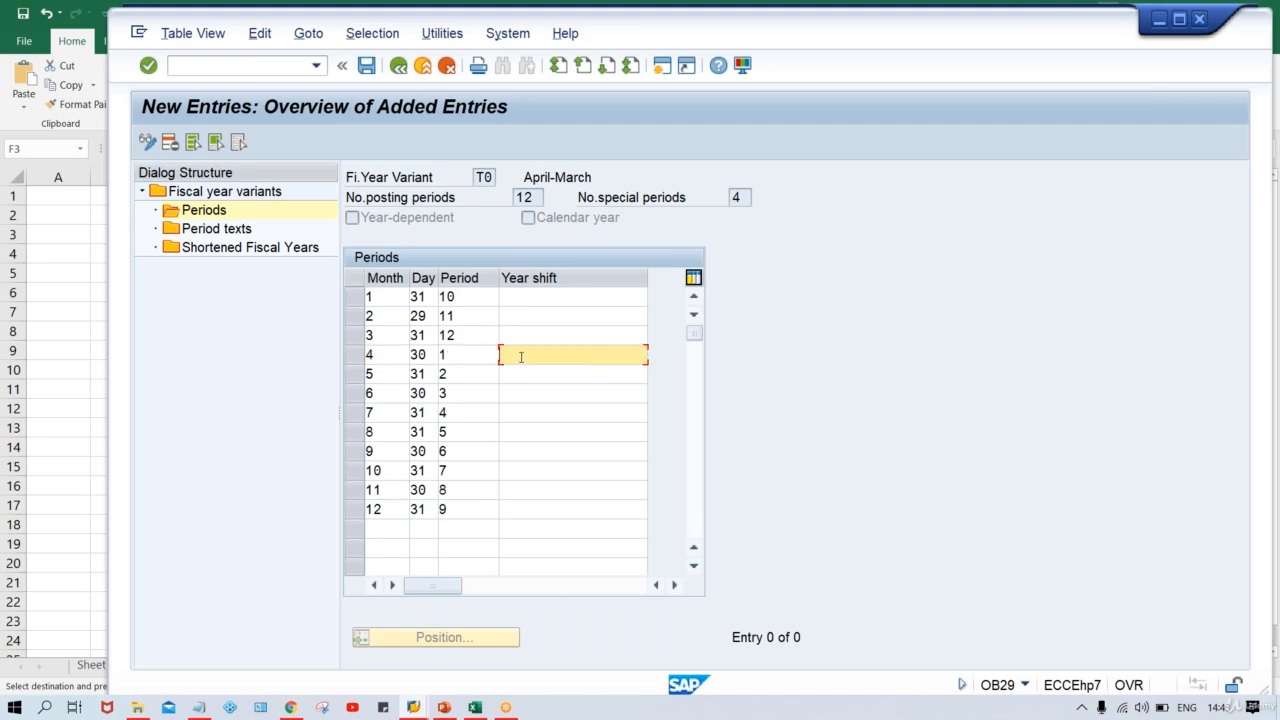
click(475, 707)
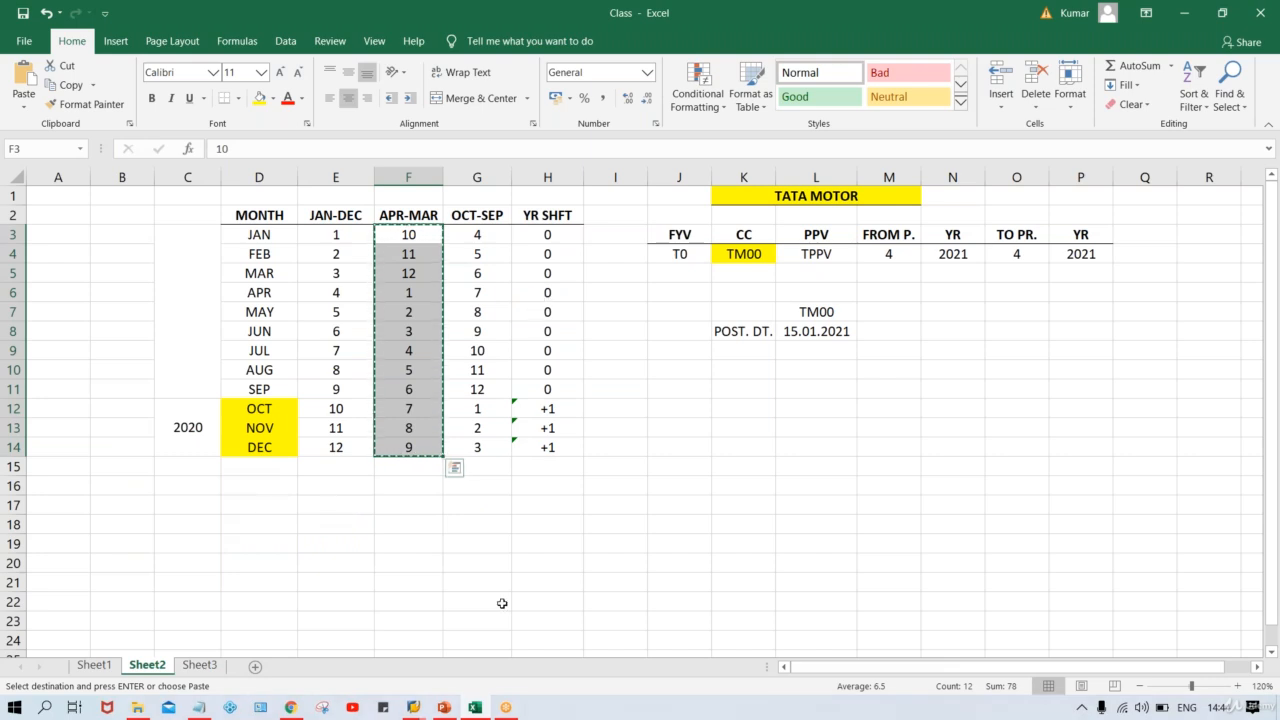
click(413, 707)
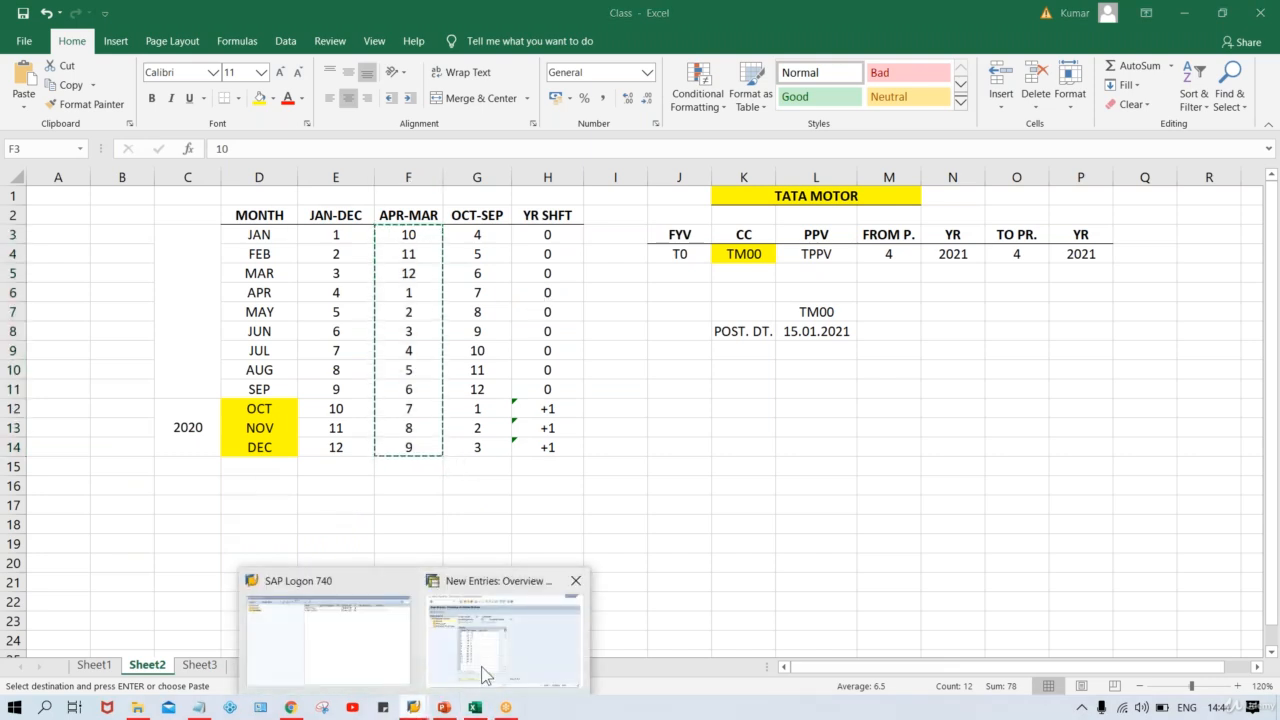
click(484, 677)
Set the year shift to 0 for months 4 to 12.
click(505, 355)
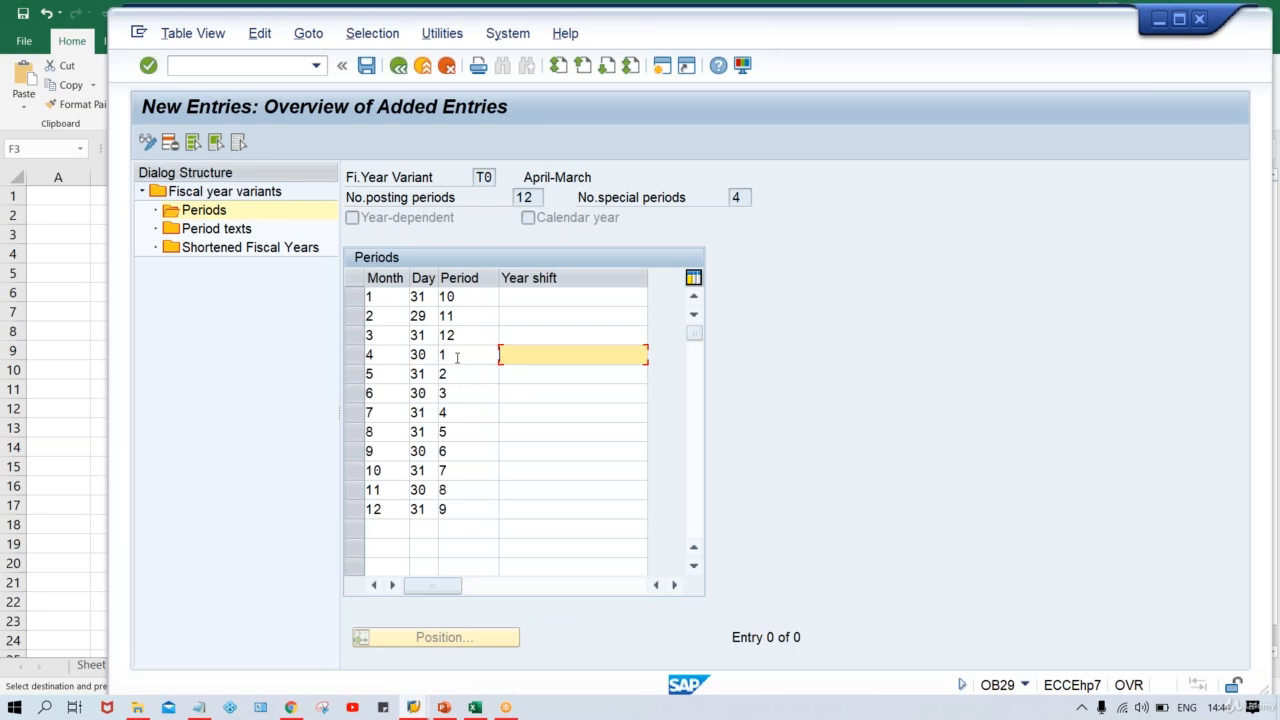
text(0)
key(Down)
text(0)
key(Down)
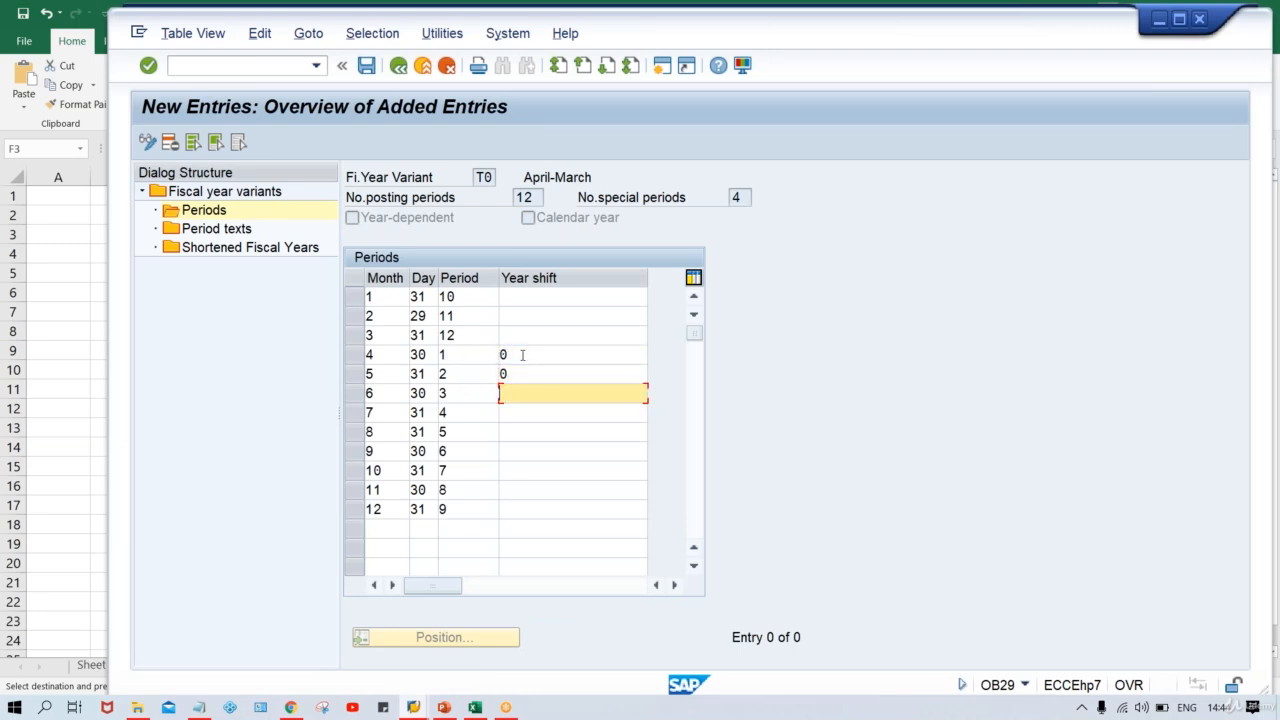
text(0)
key(Down)
text(0)
key(Down)
text(0)
key(Down)
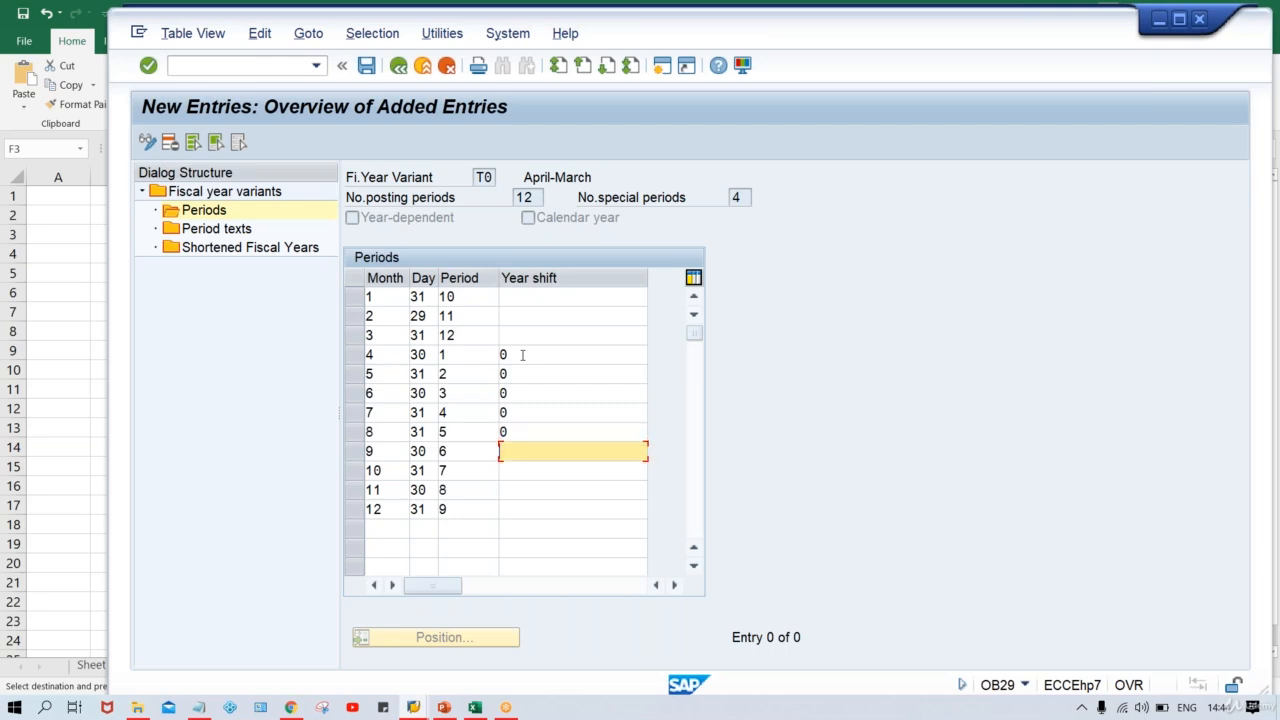
text(0)
key(Down)
text(0)
key(Down)
text(0)
key(Down)
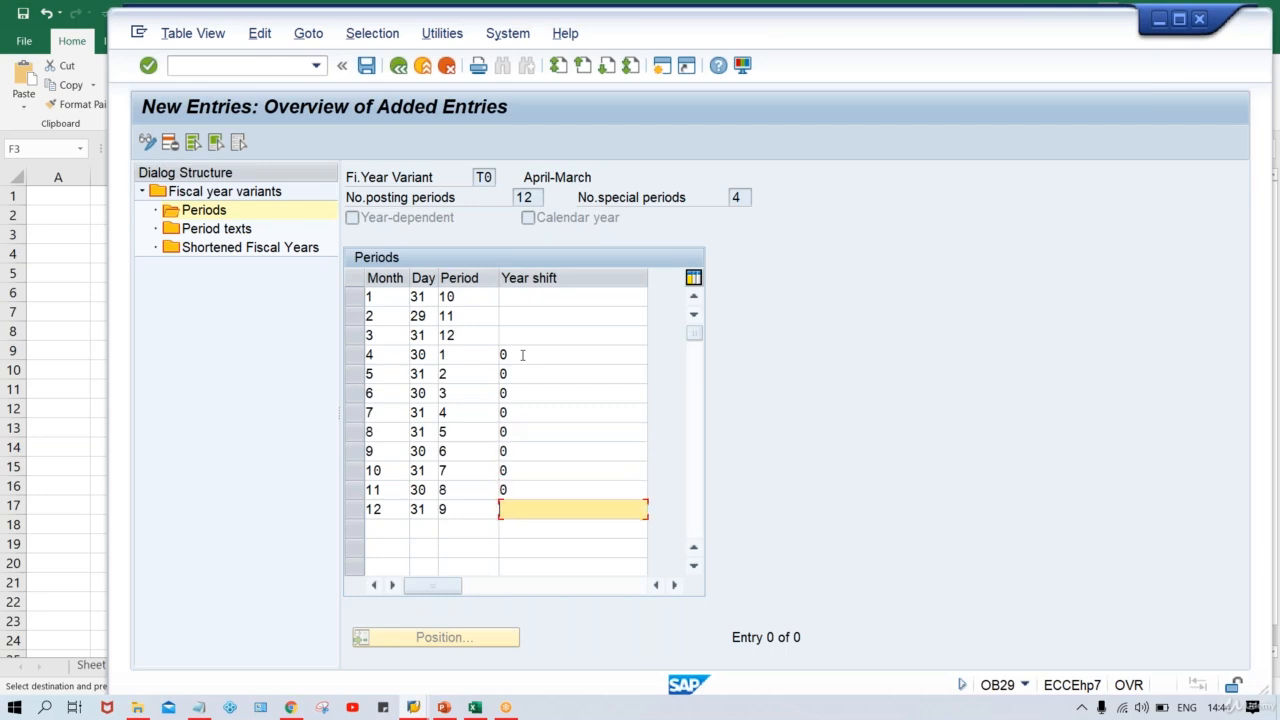
text(0)
Set the year shift to -1 for months 1 to 3 and save the period entries.
click(514, 297)
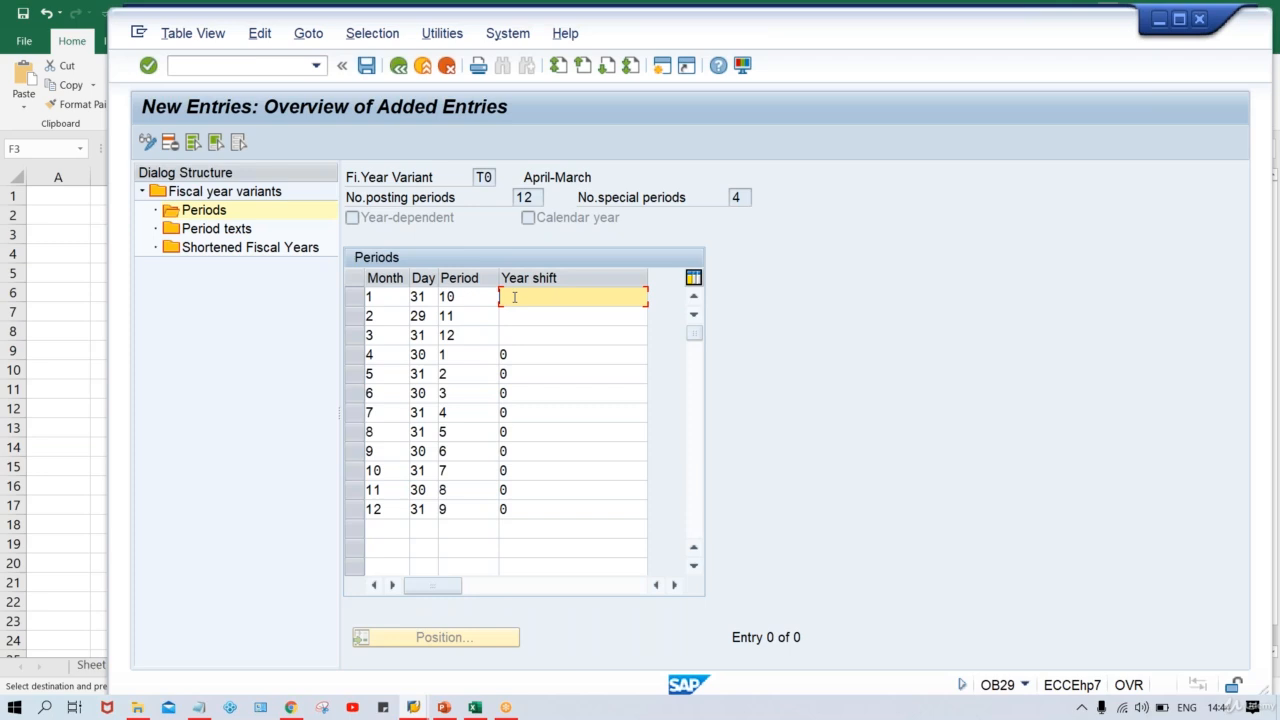
text(-)
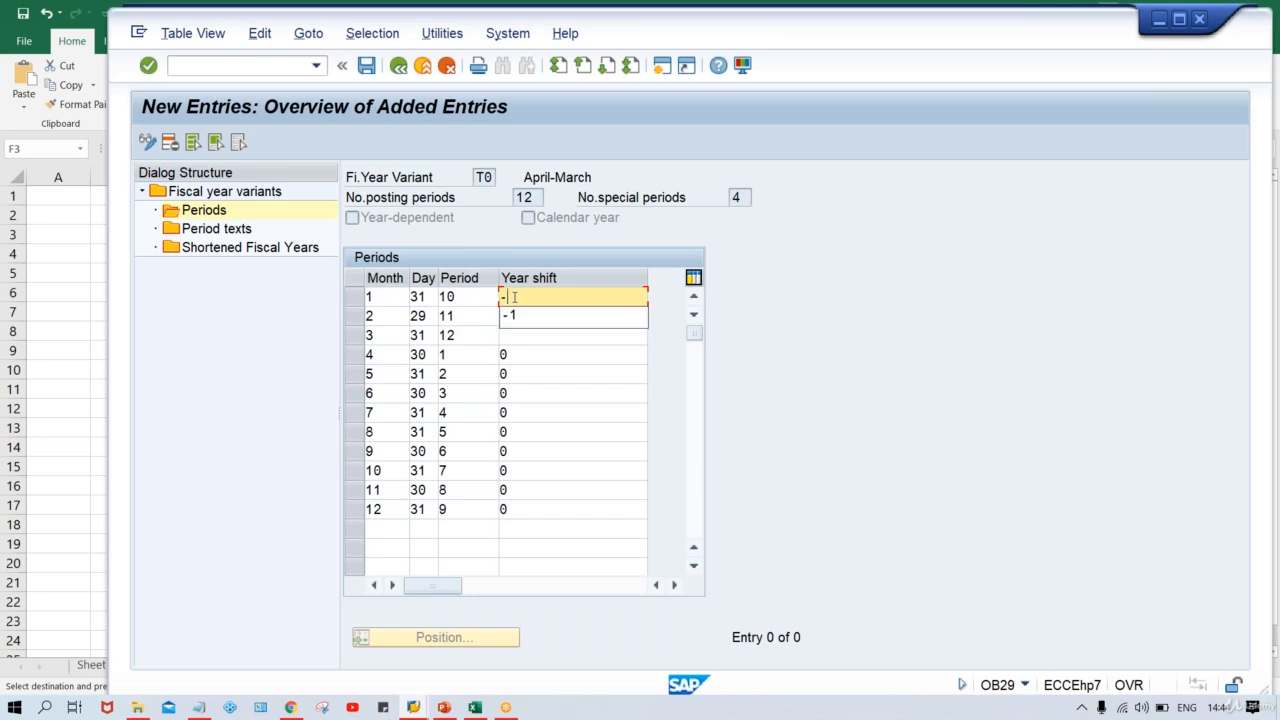
text(1)
key(Down)
text(-)
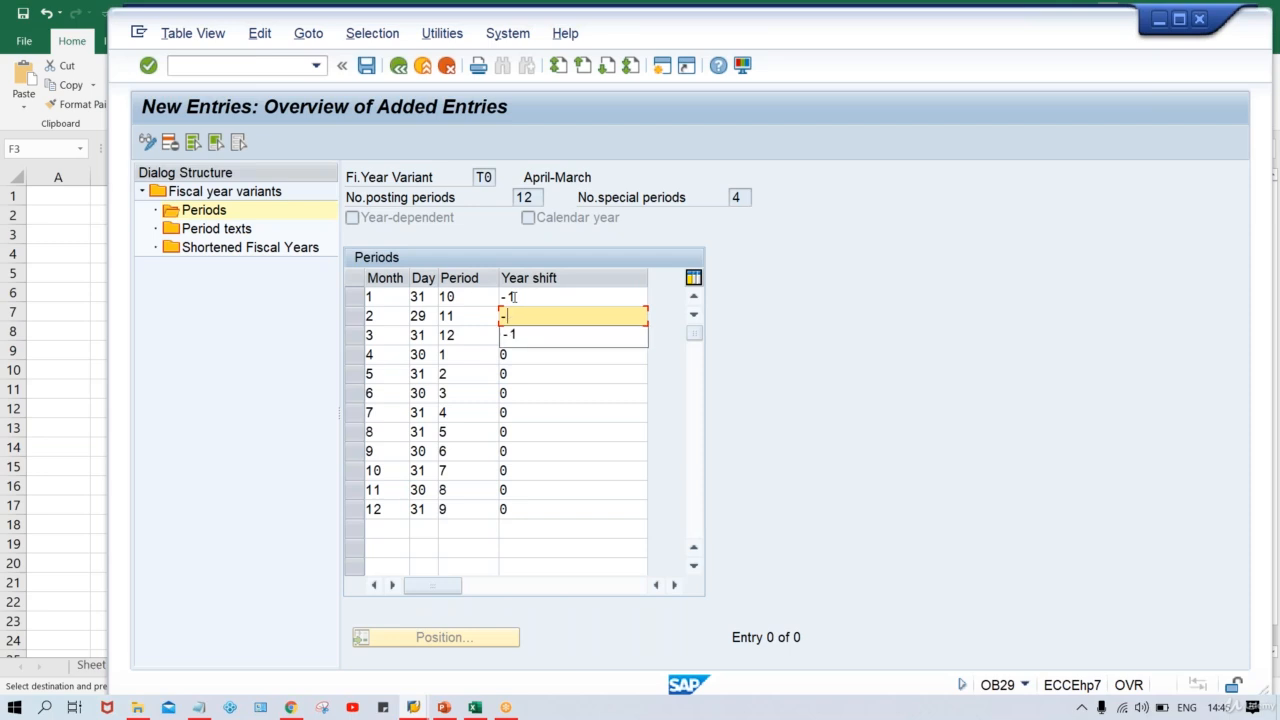
text(-)
key(BackSpace)
text(1)
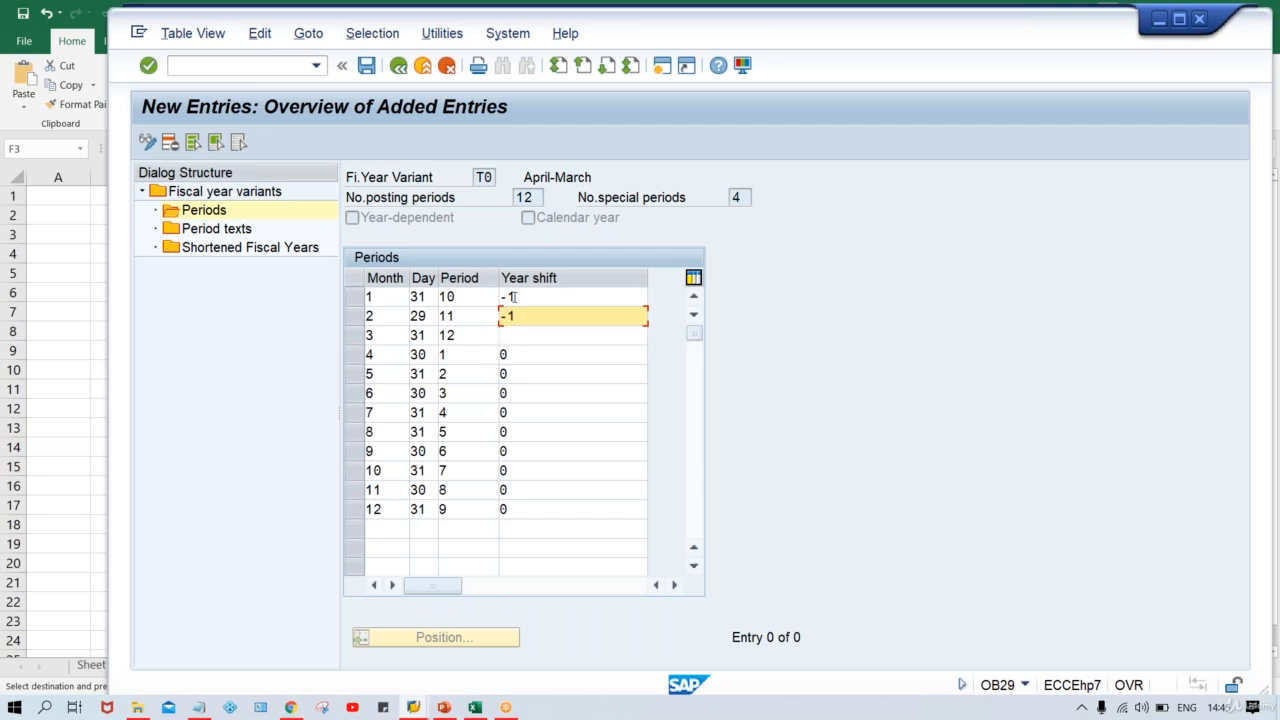
key(Down)
text(-1)
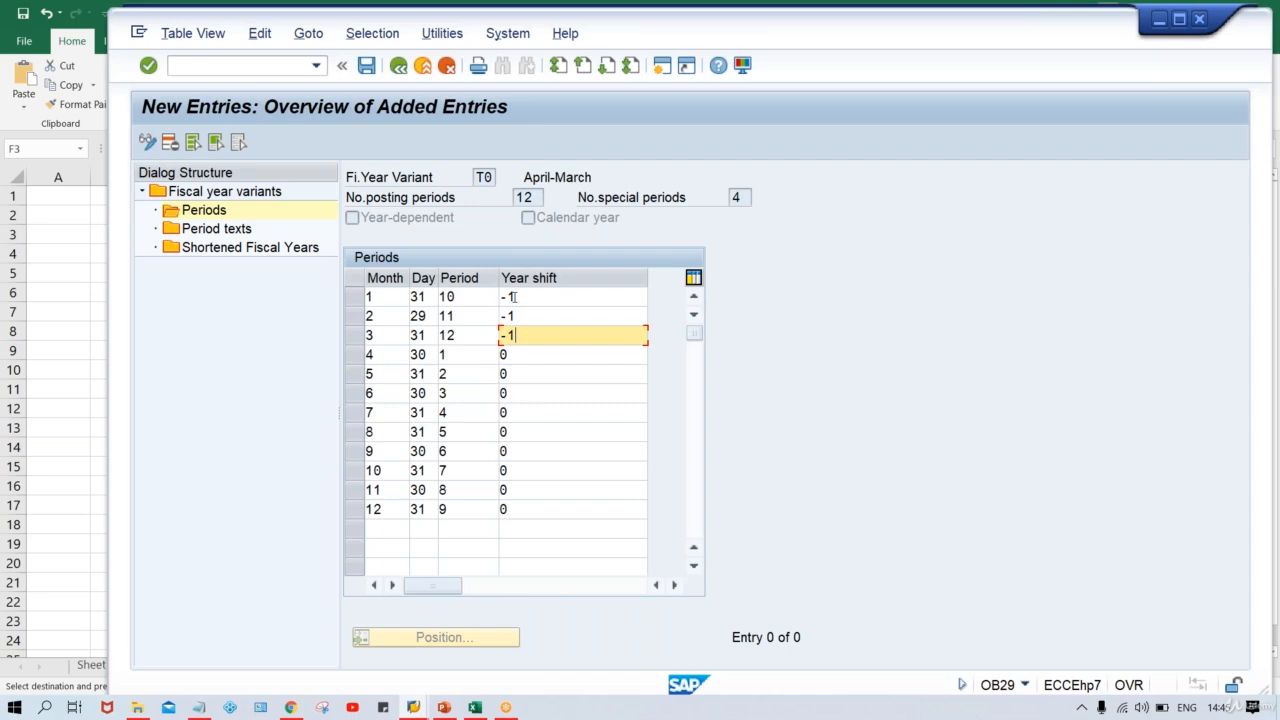
key(Return)
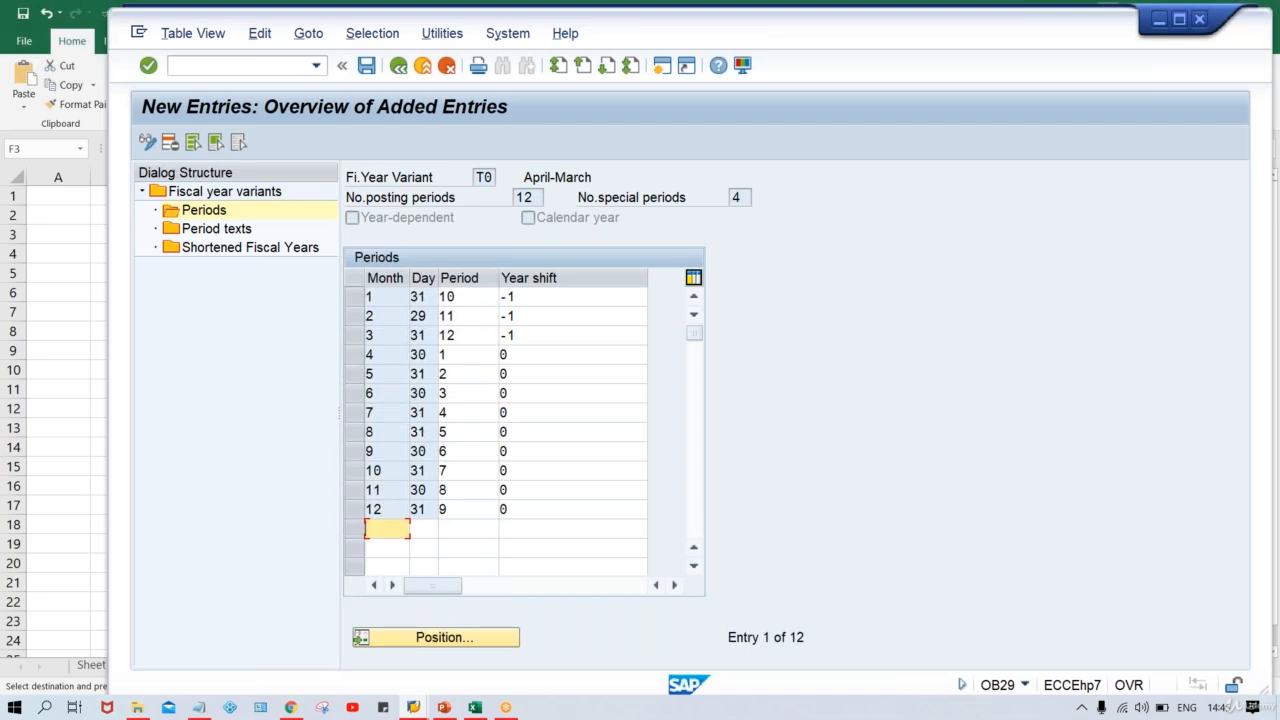
key(ctrl+s)
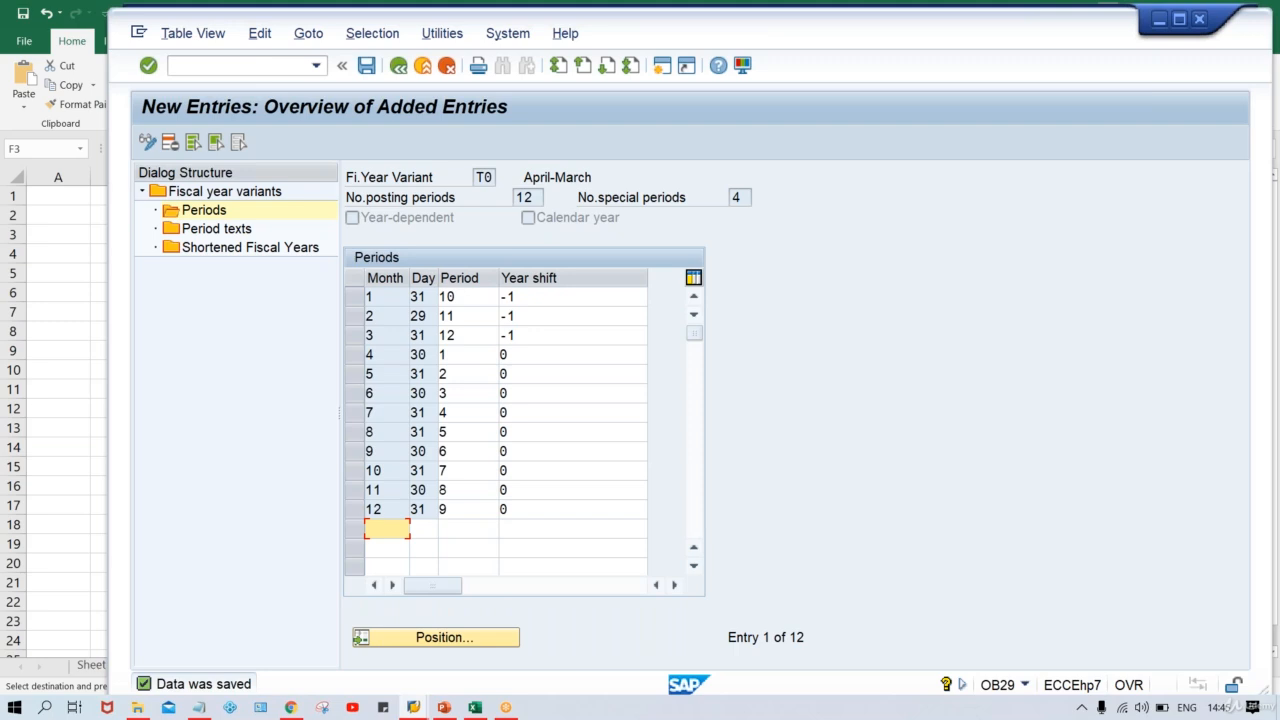
Open transaction OB37 in a fresh session state with /NOB37 and position the company code list at TM00.
click(219, 66)
text(/N)
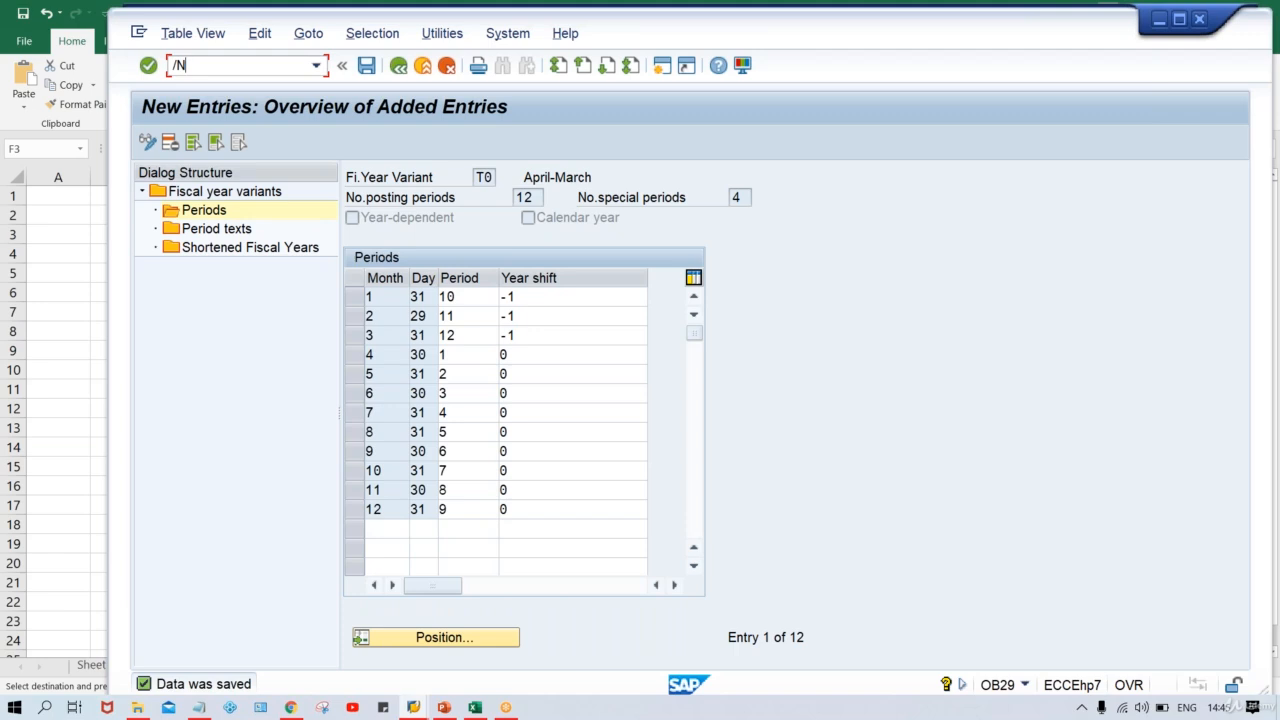
text(OB37)
key(Return)
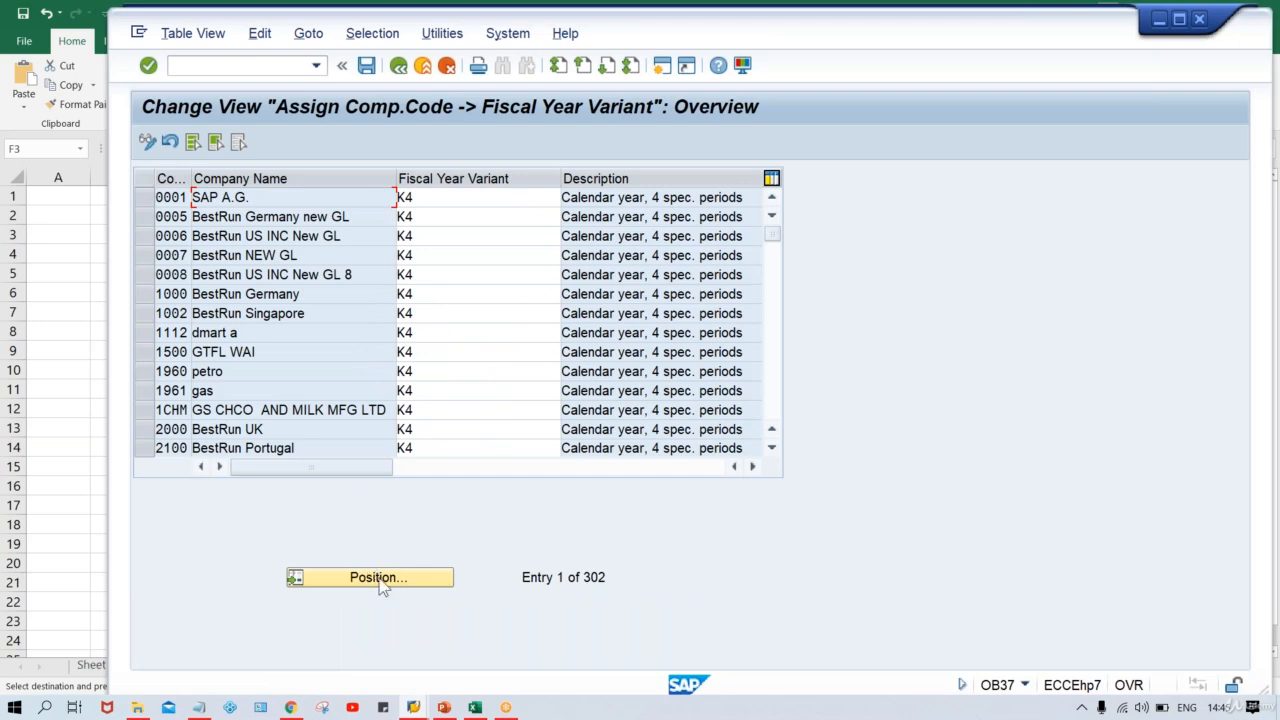
click(370, 577)
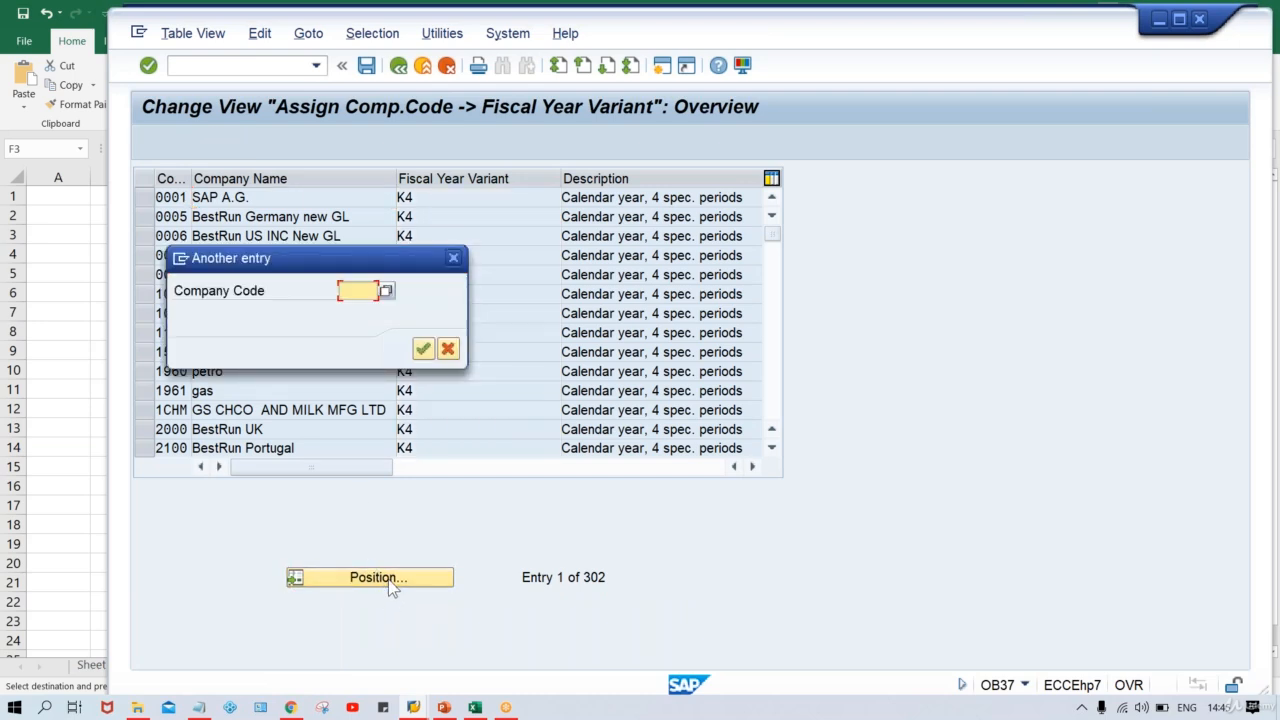
text(TM00)
key(Return)
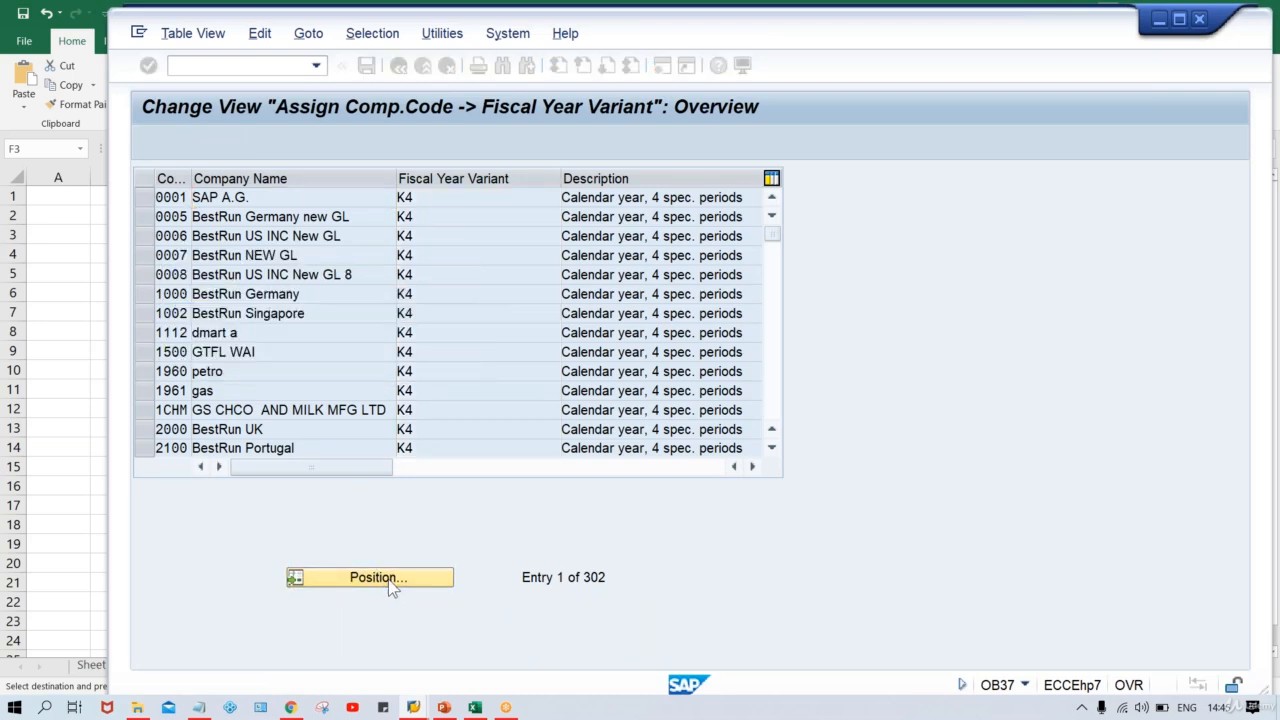
Assign fiscal year variant T0 to company code TM00 and save the assignment.
click(471, 197)
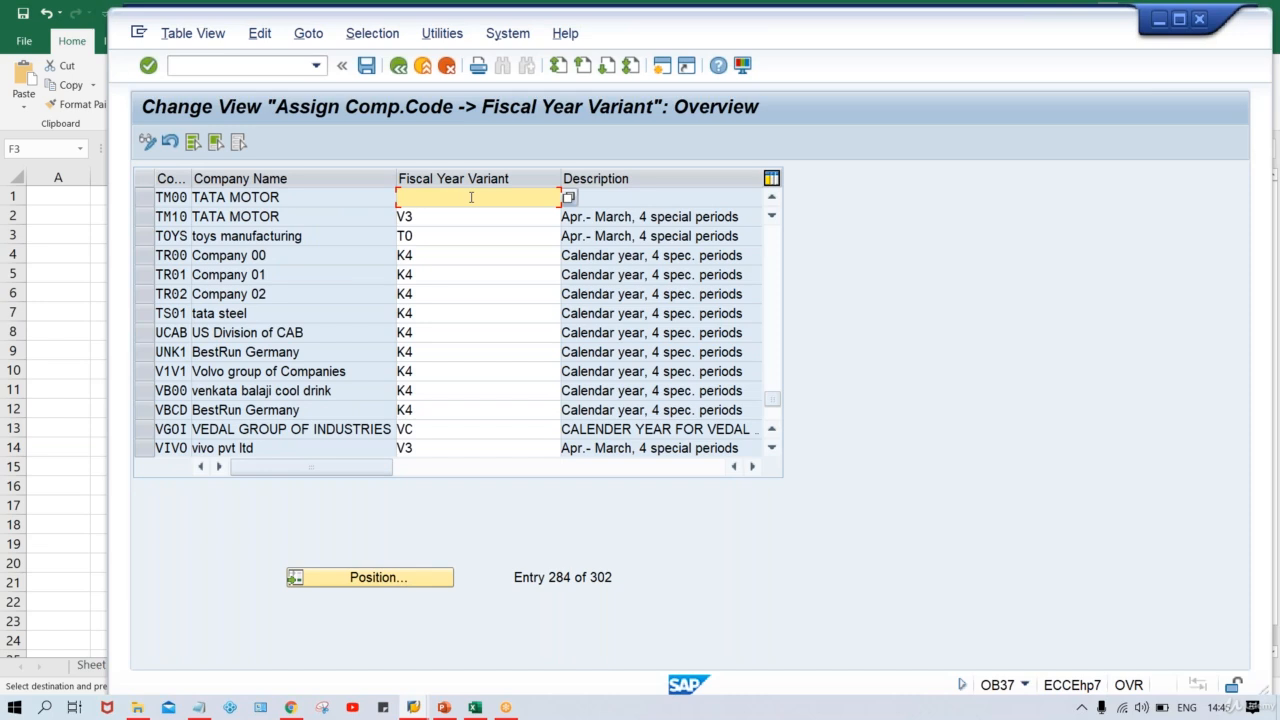
text(T0)
key(Return)
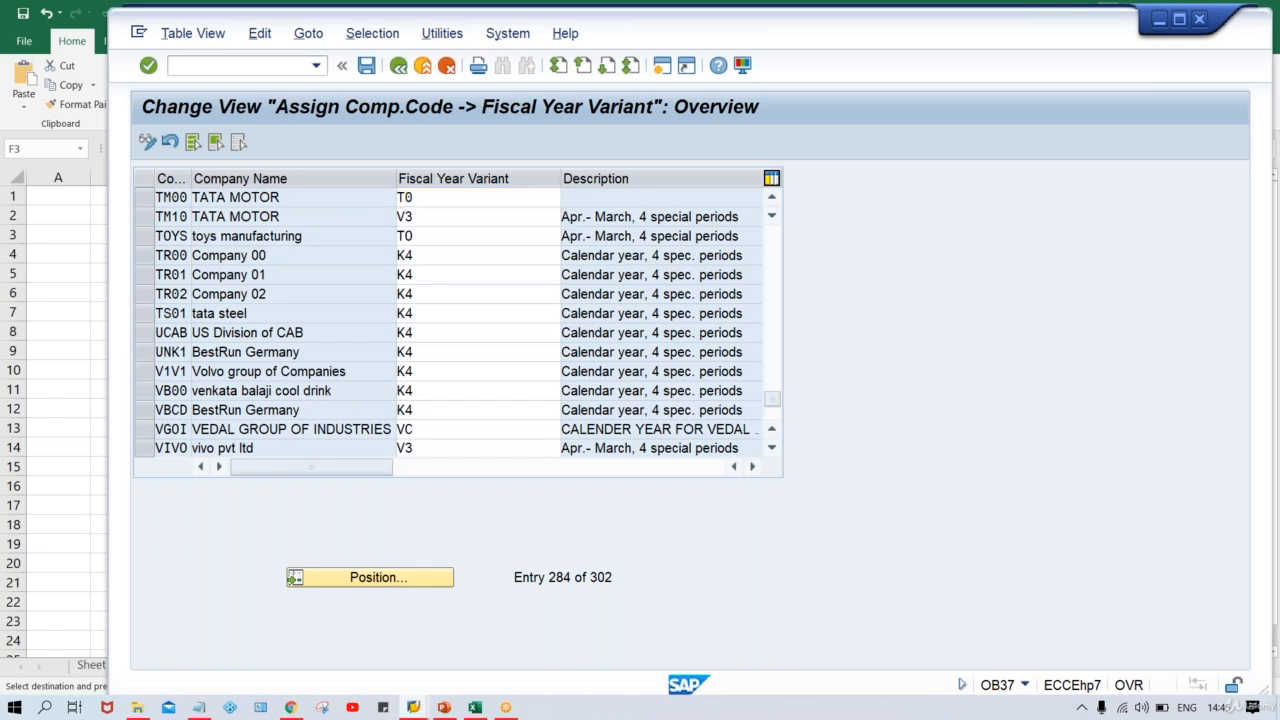
key(ctrl+s)
key(Return)
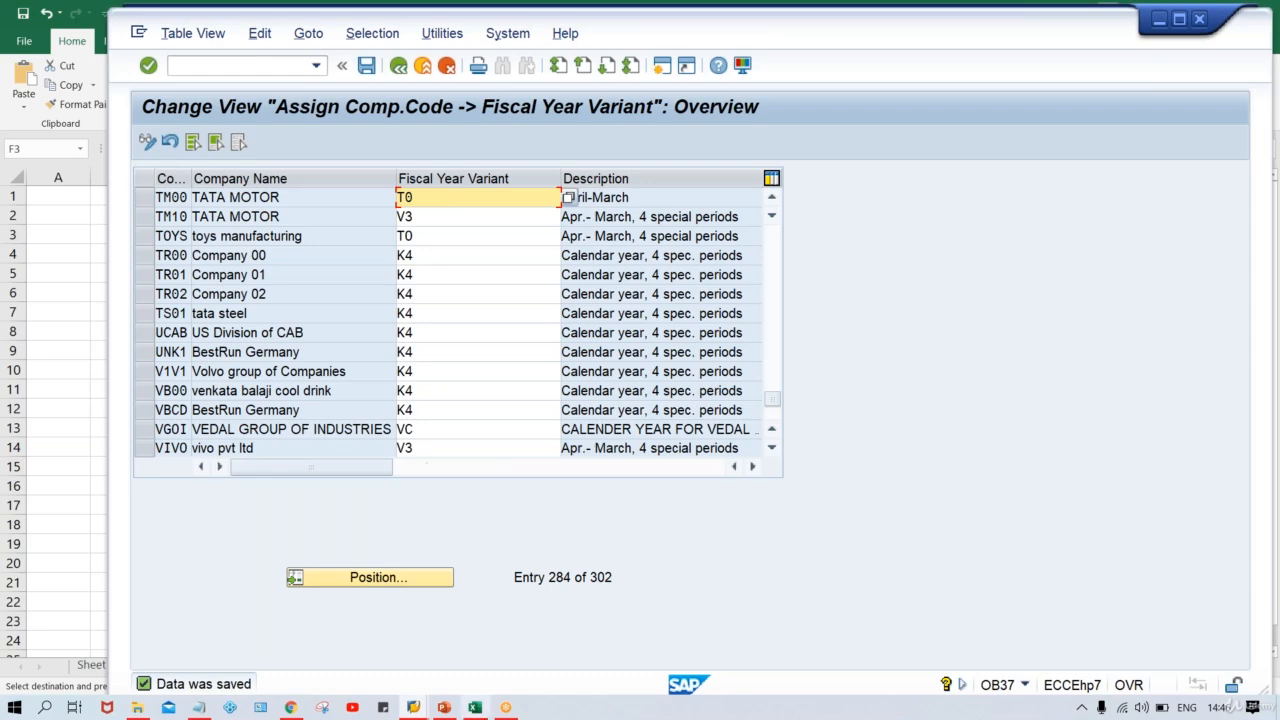
Switch to the Class workbook in Excel and list company codes TM00, TS00, TC00 and TH00 in cells J13 to J16.
mouse_move(476, 708)
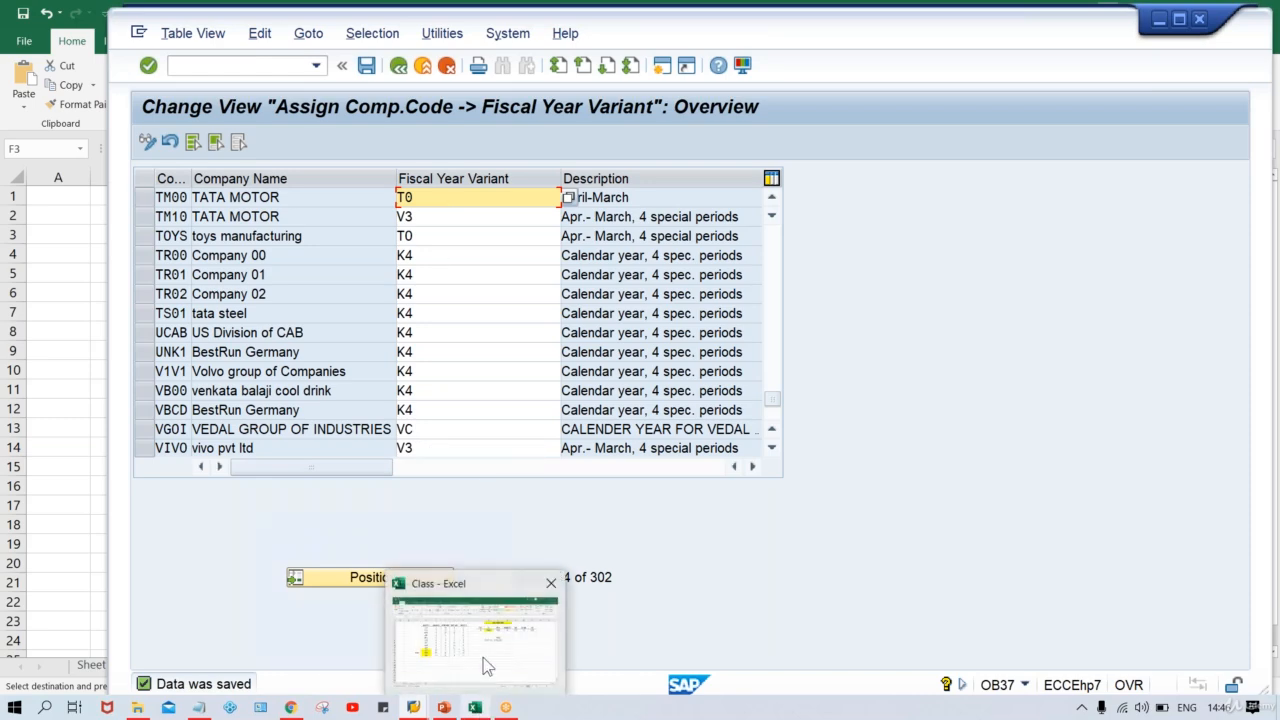
click(487, 667)
click(678, 451)
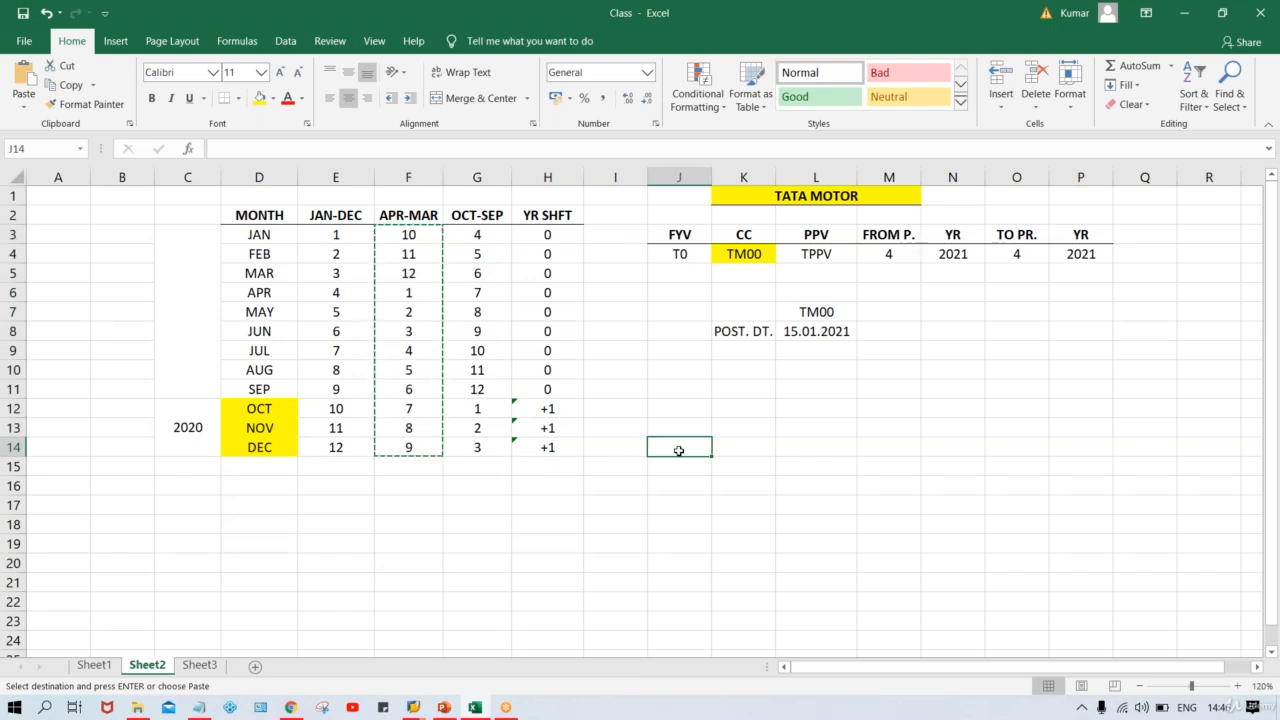
click(680, 428)
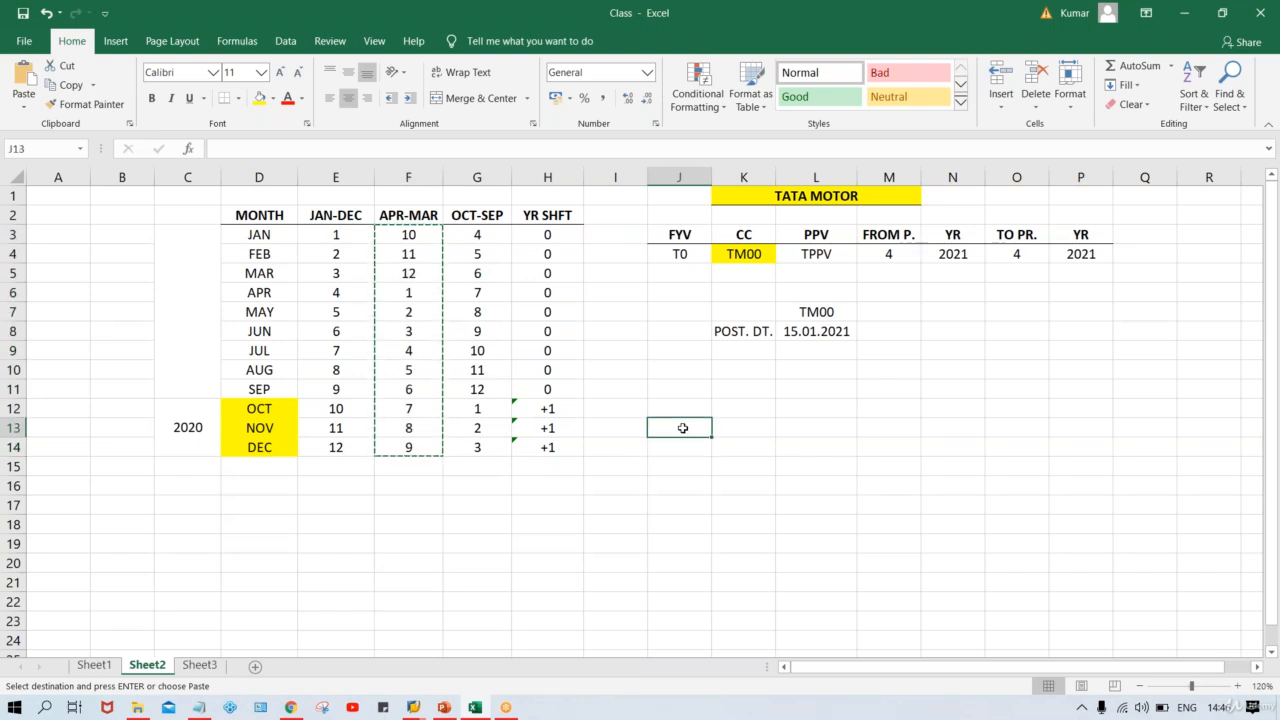
text(TM00)
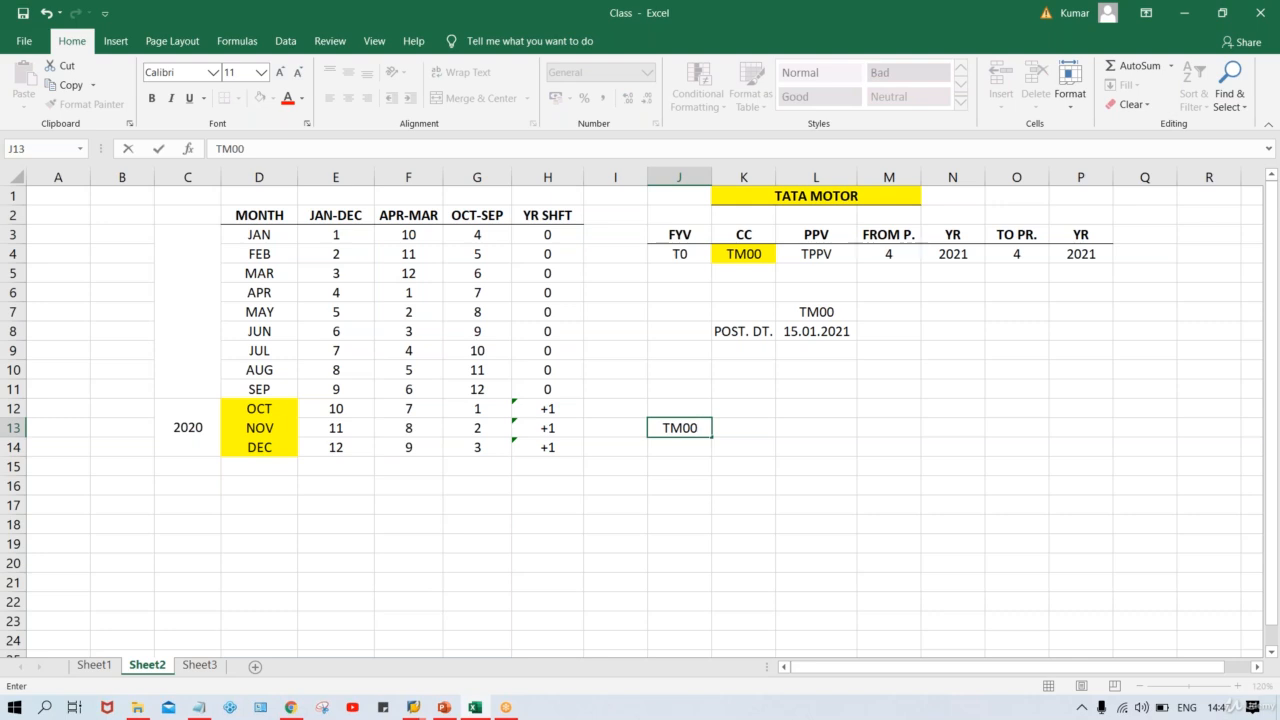
key(Return)
text(TM)
key(BackSpace)
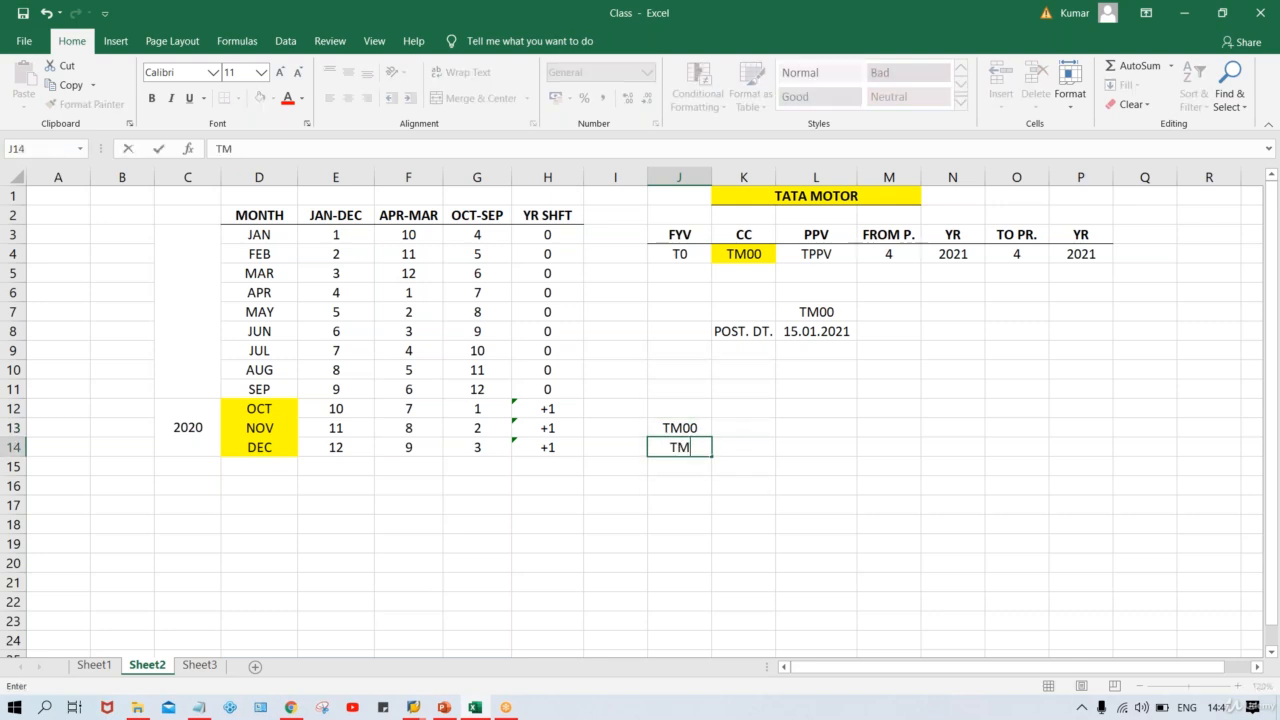
key(BackSpace)
text(S00)
key(Return)
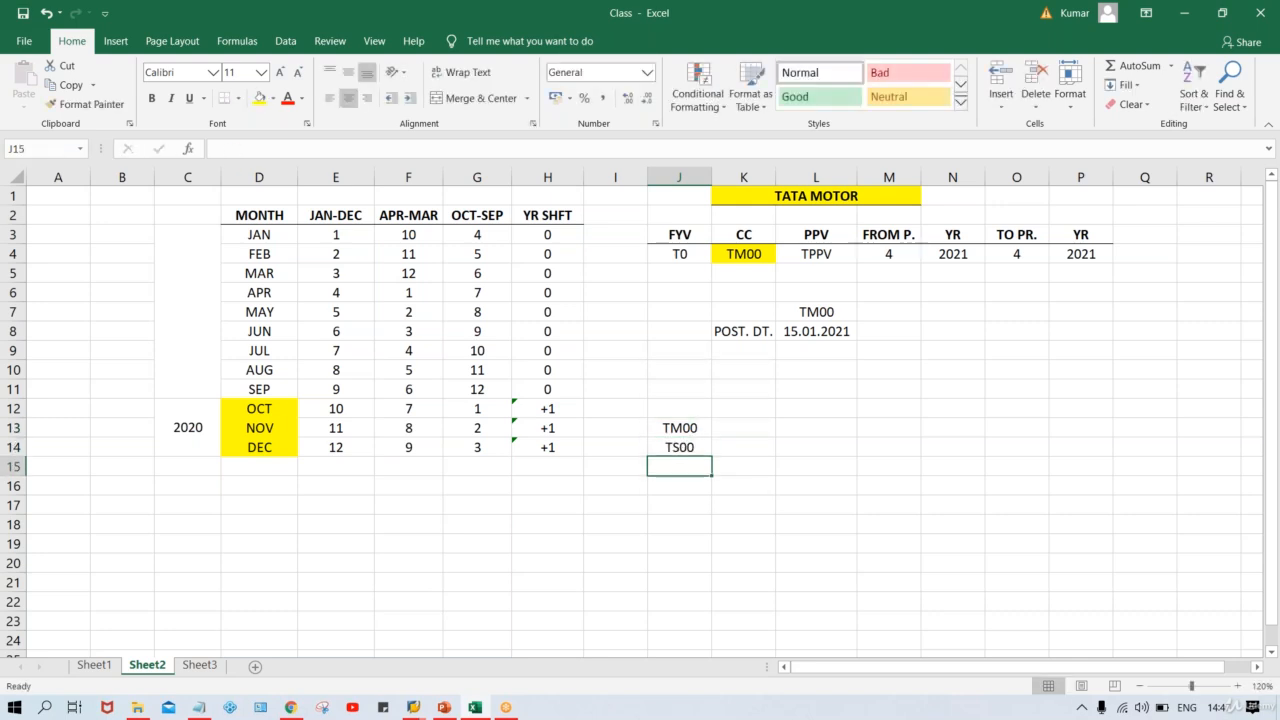
text(TC00)
key(Return)
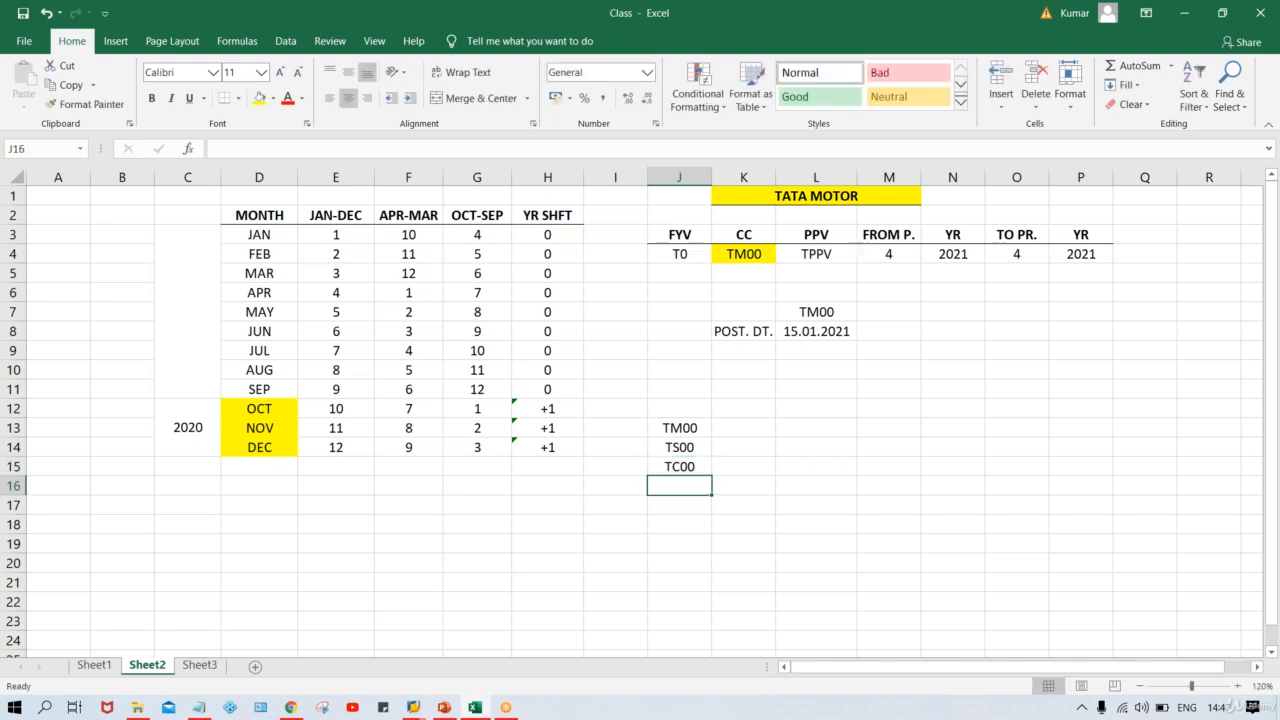
text(TH00)
key(Return)
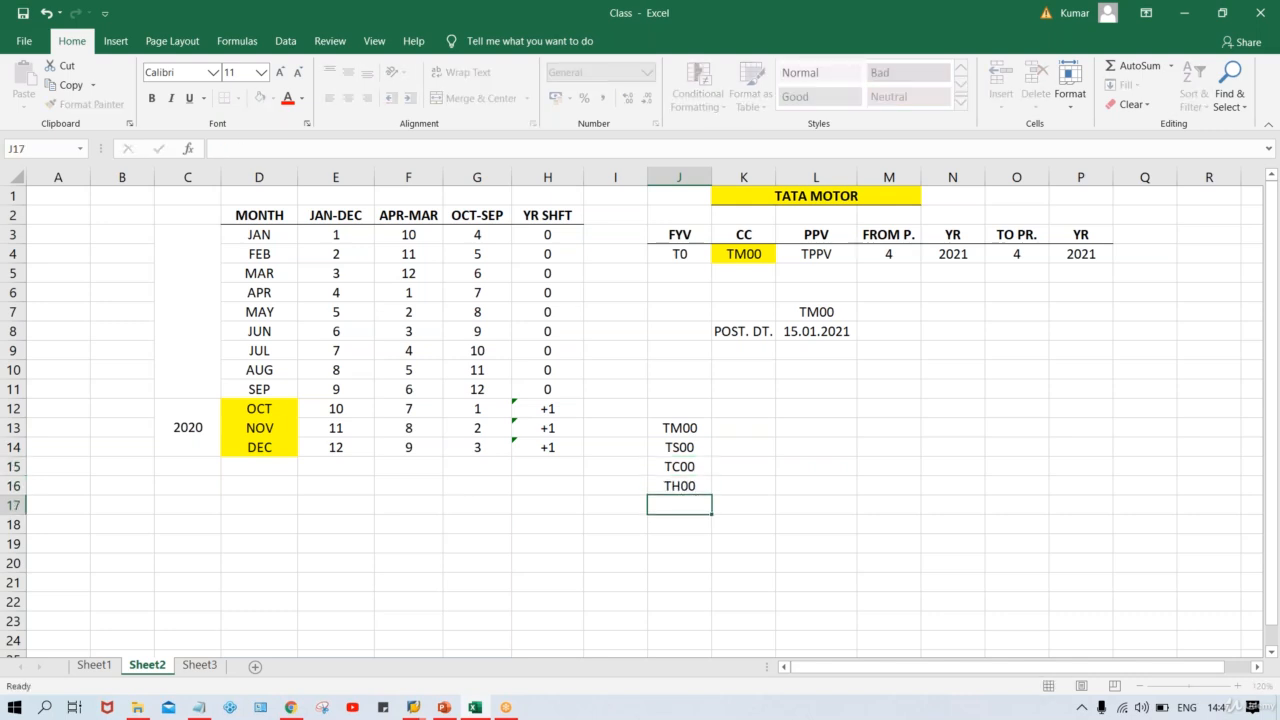
drag(680, 430, 686, 498)
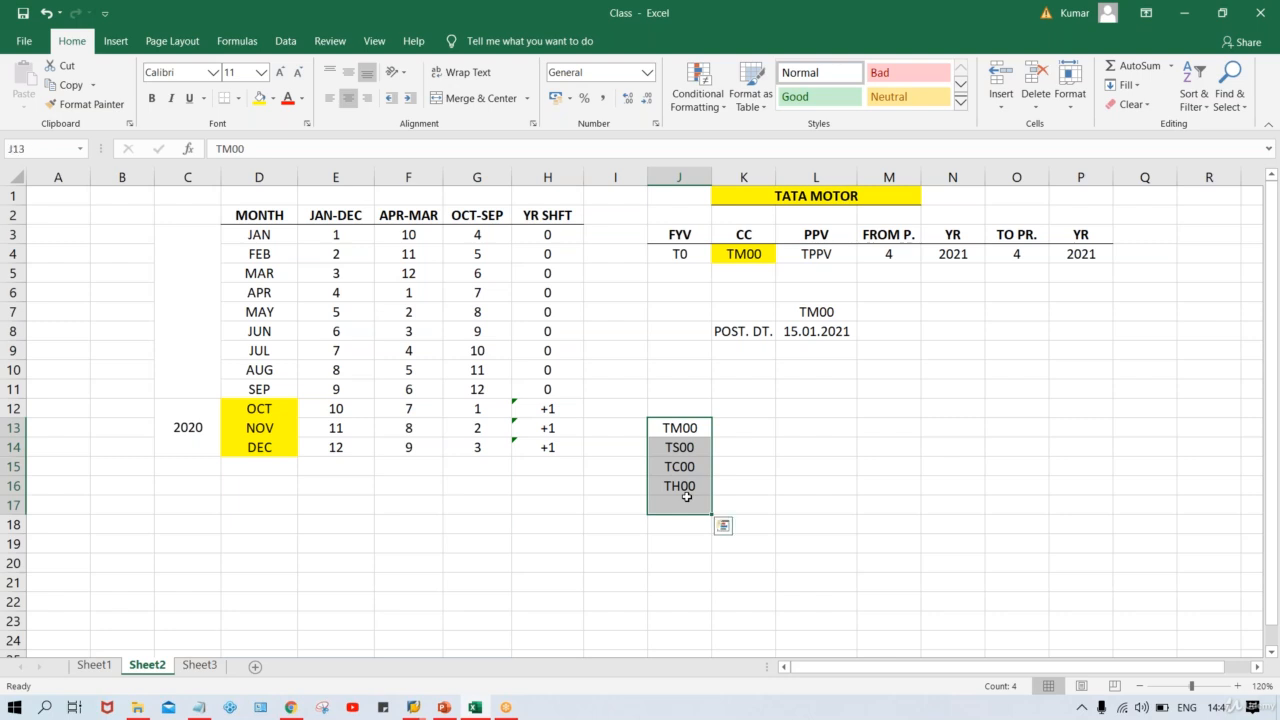
click(680, 432)
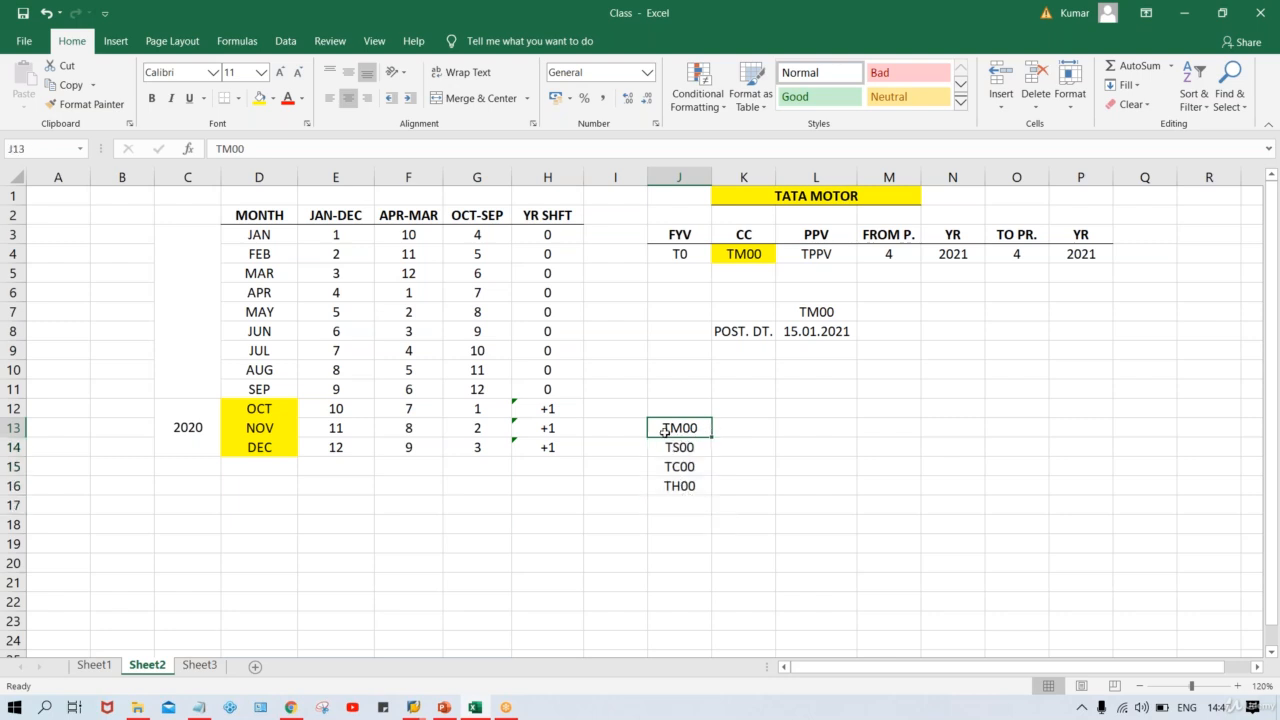
Enter variant T0 beside TM00 in K13 and fill it down to K16 for the other company codes.
click(735, 427)
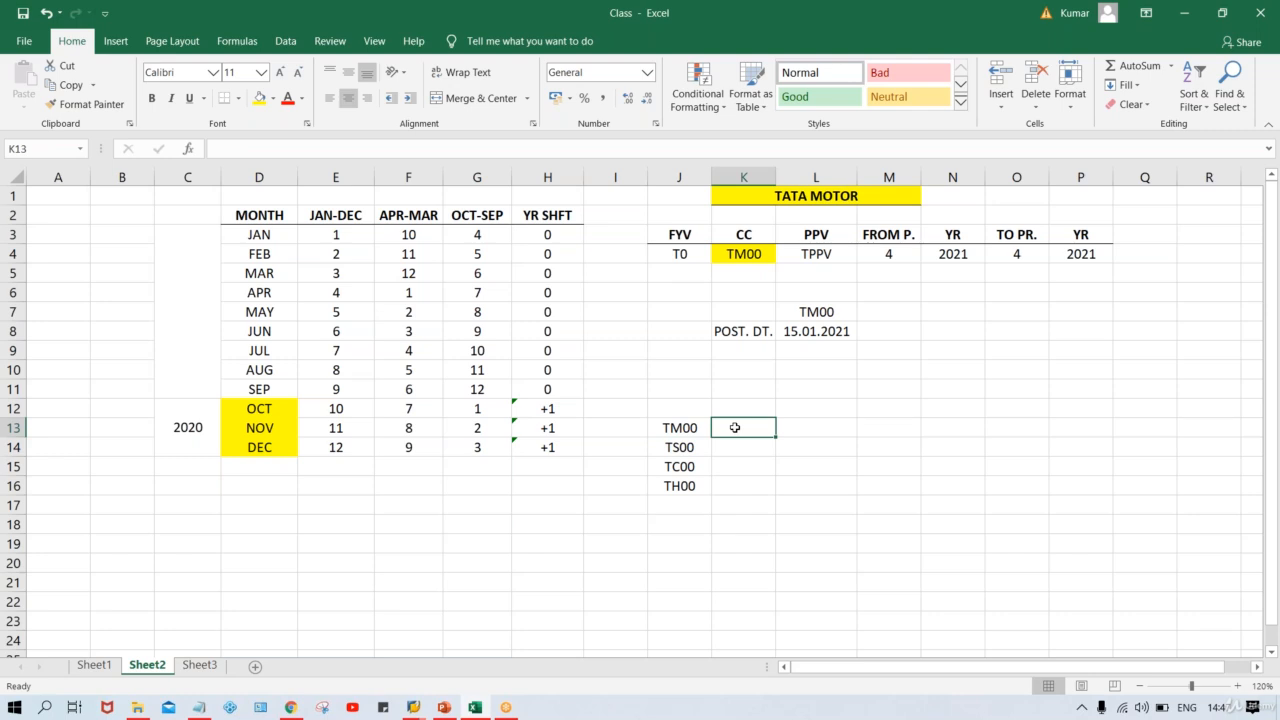
text(T0)
key(Return)
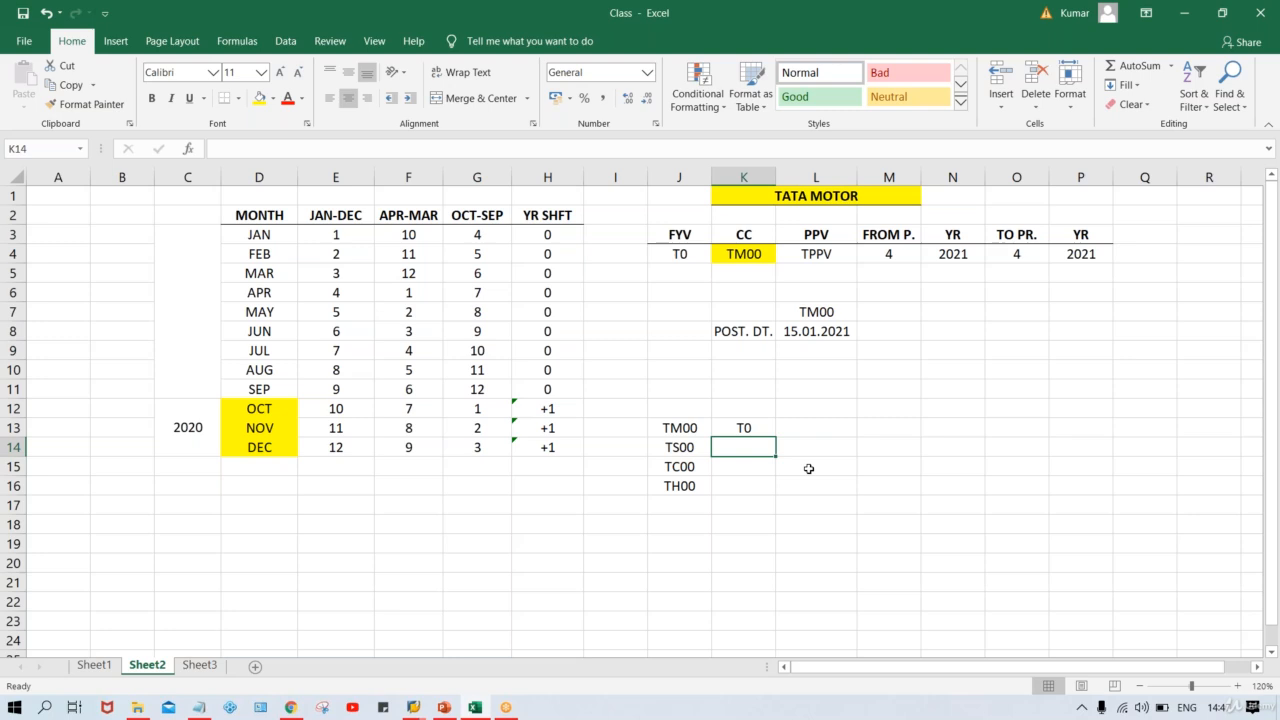
click(745, 425)
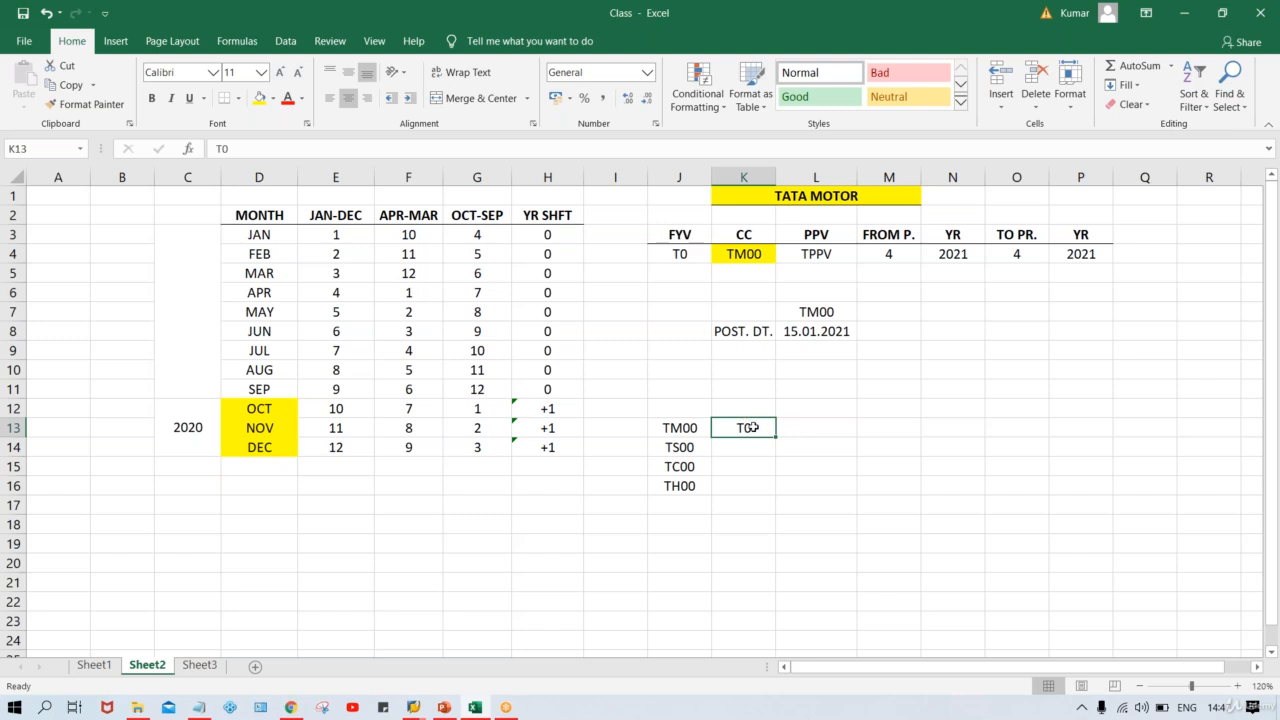
drag(748, 430, 747, 485)
key(ctrl+d)
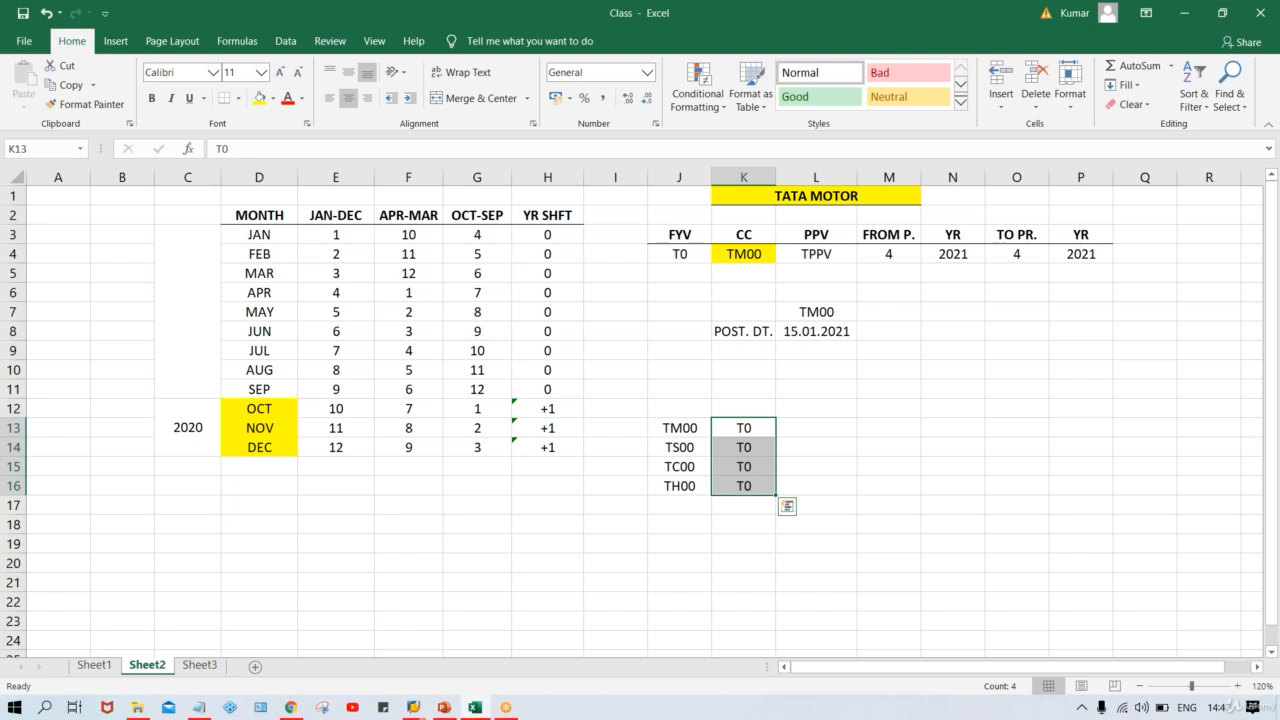
click(694, 430)
click(693, 447)
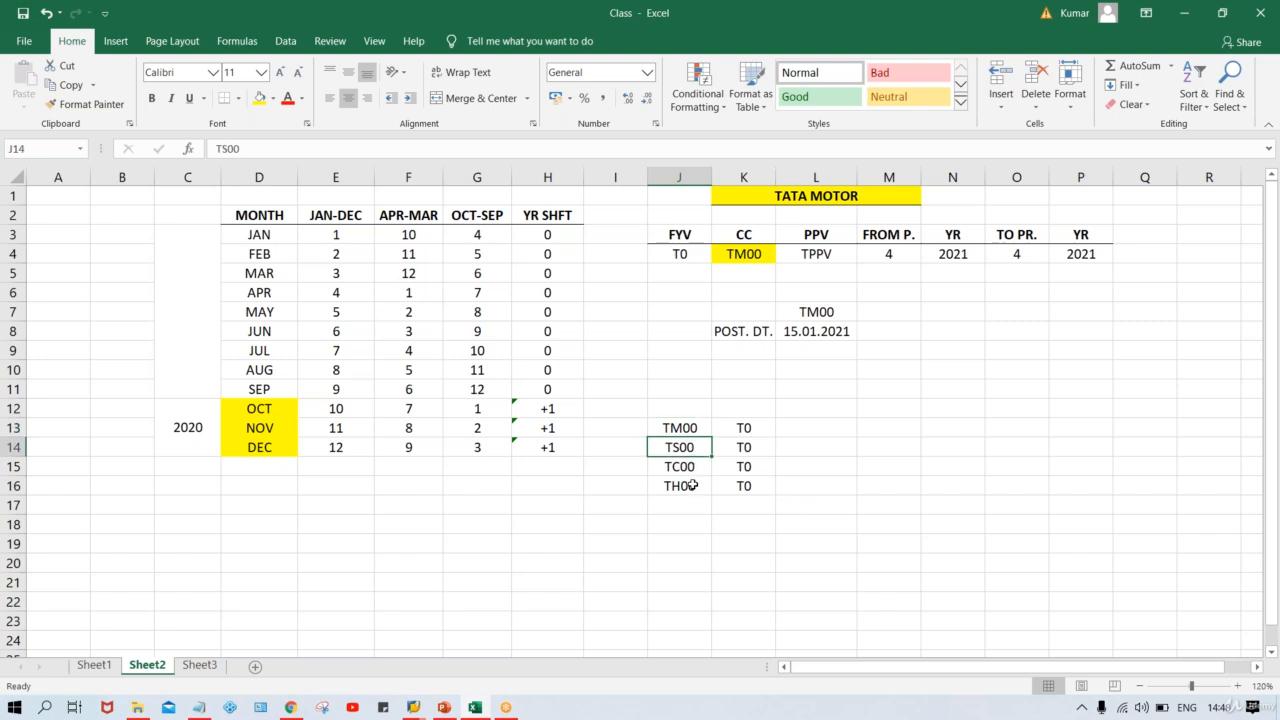
click(691, 490)
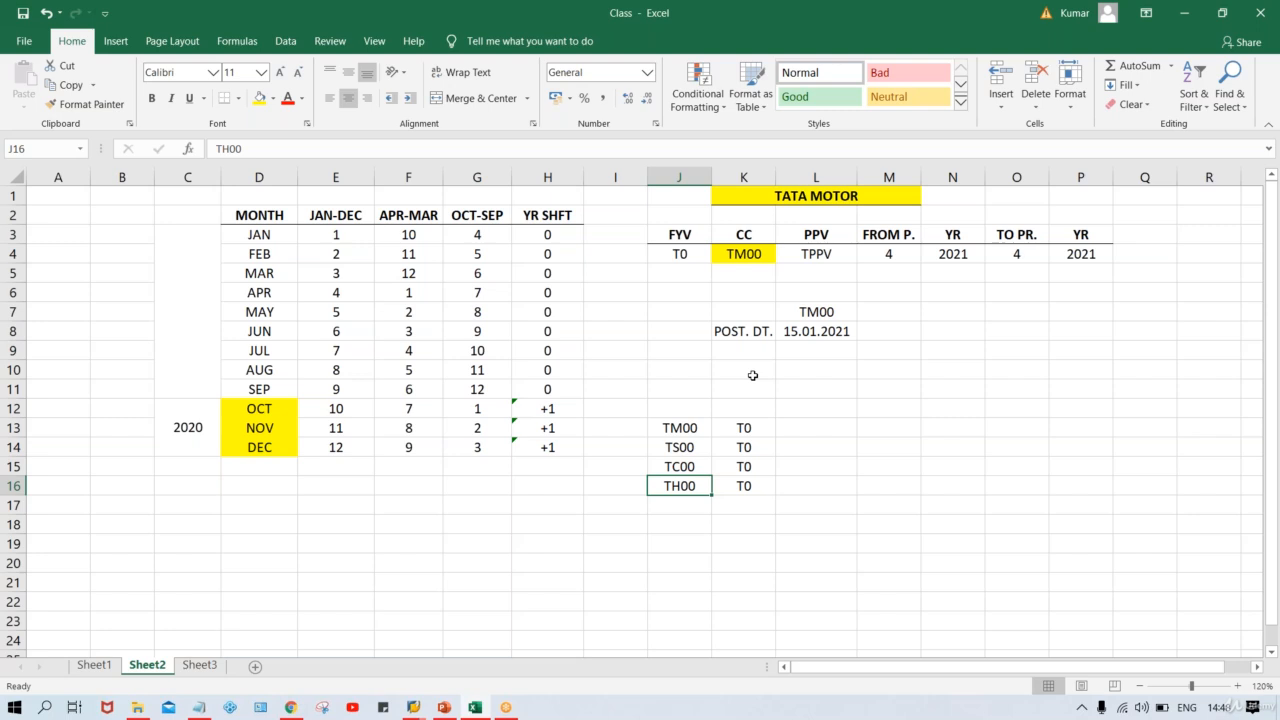
Add company codes TS00, TC00 and TH00 below TM00 in the CC column, cells K5 to K7.
click(842, 257)
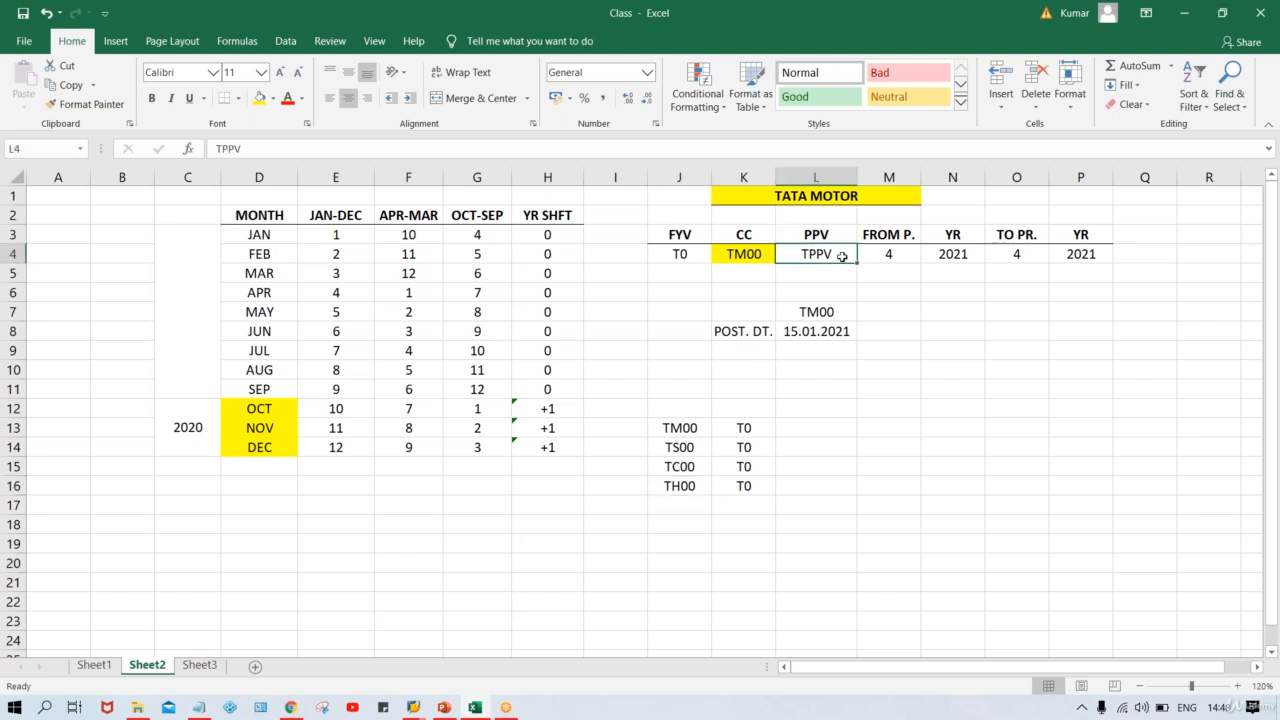
click(743, 269)
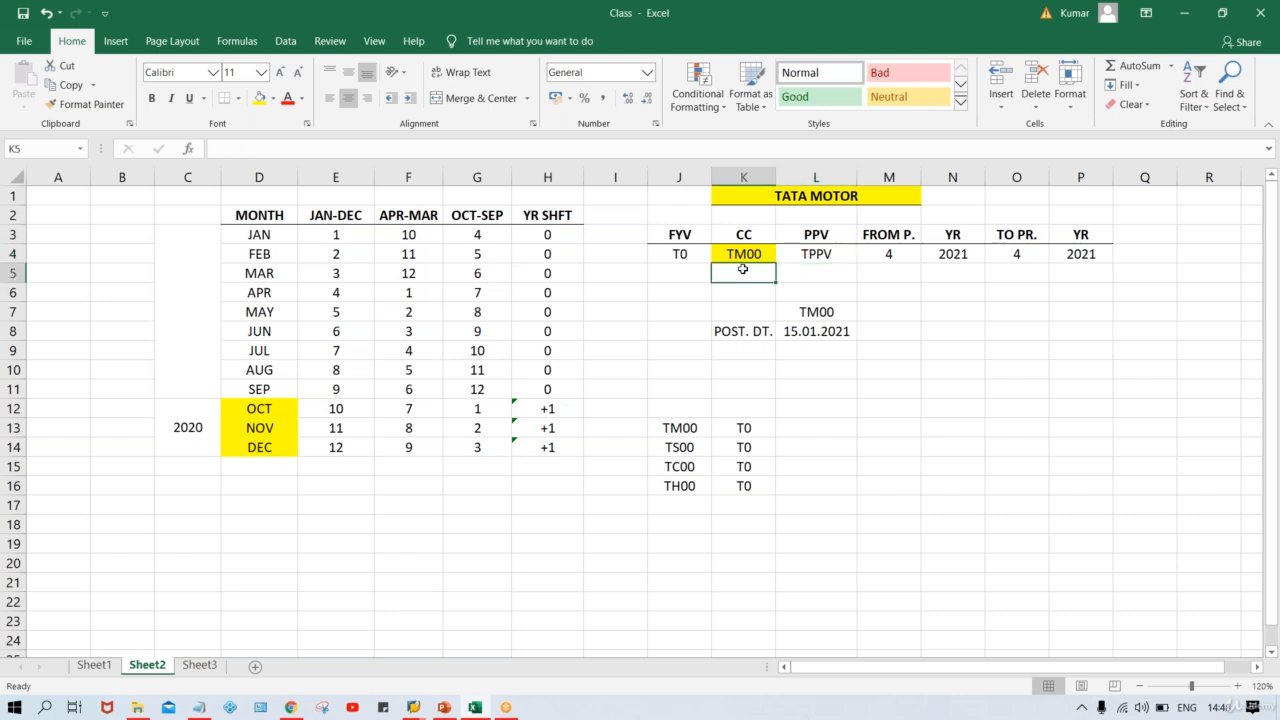
text(TS00)
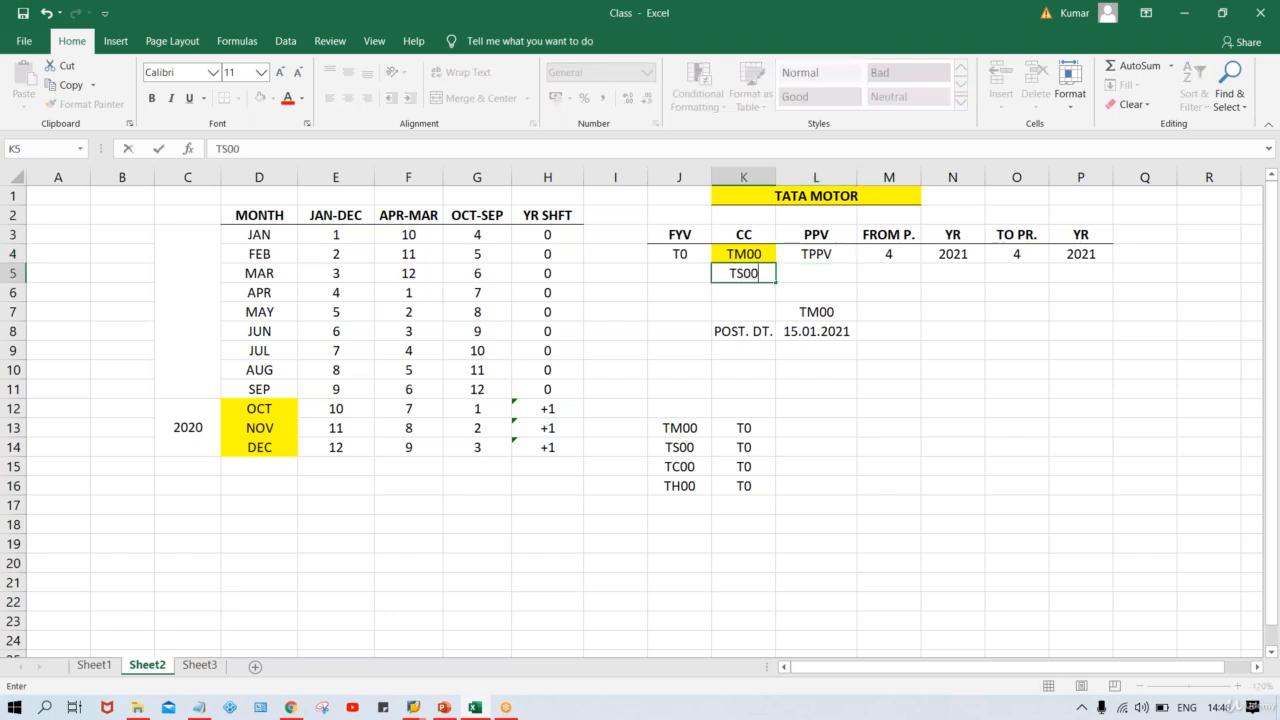
key(Return)
text(TC00)
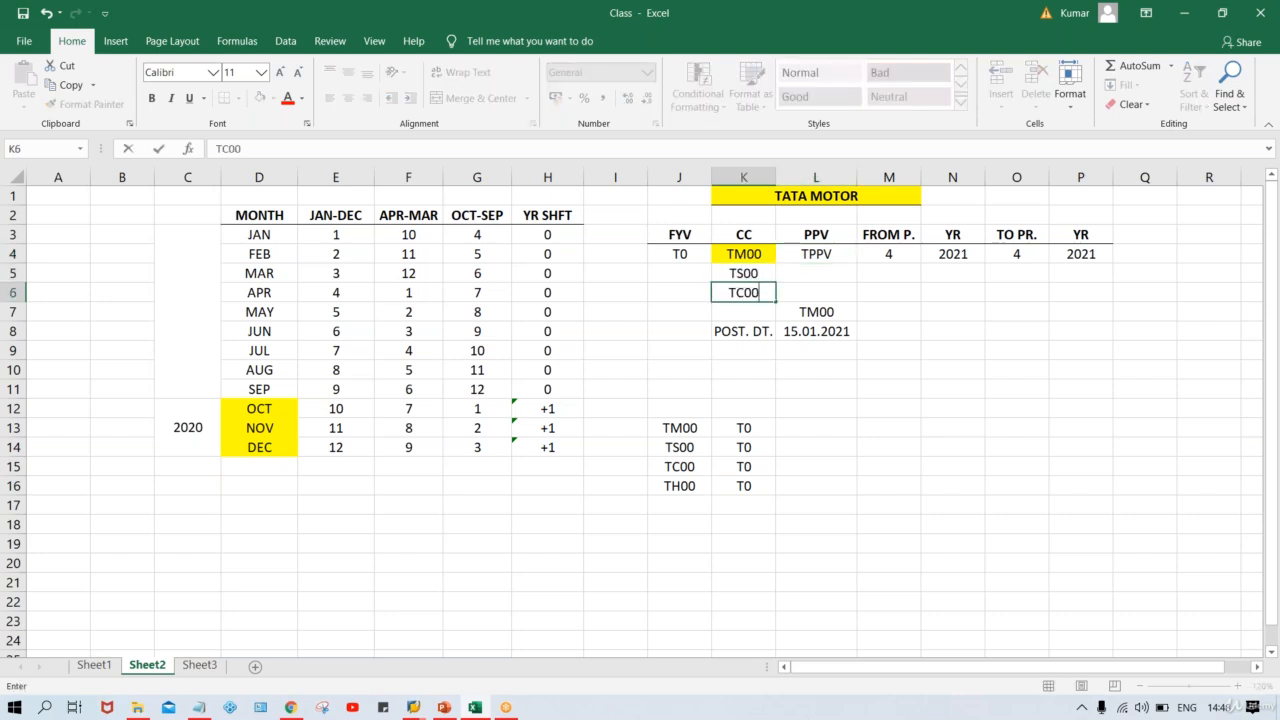
key(Return)
text(TH00)
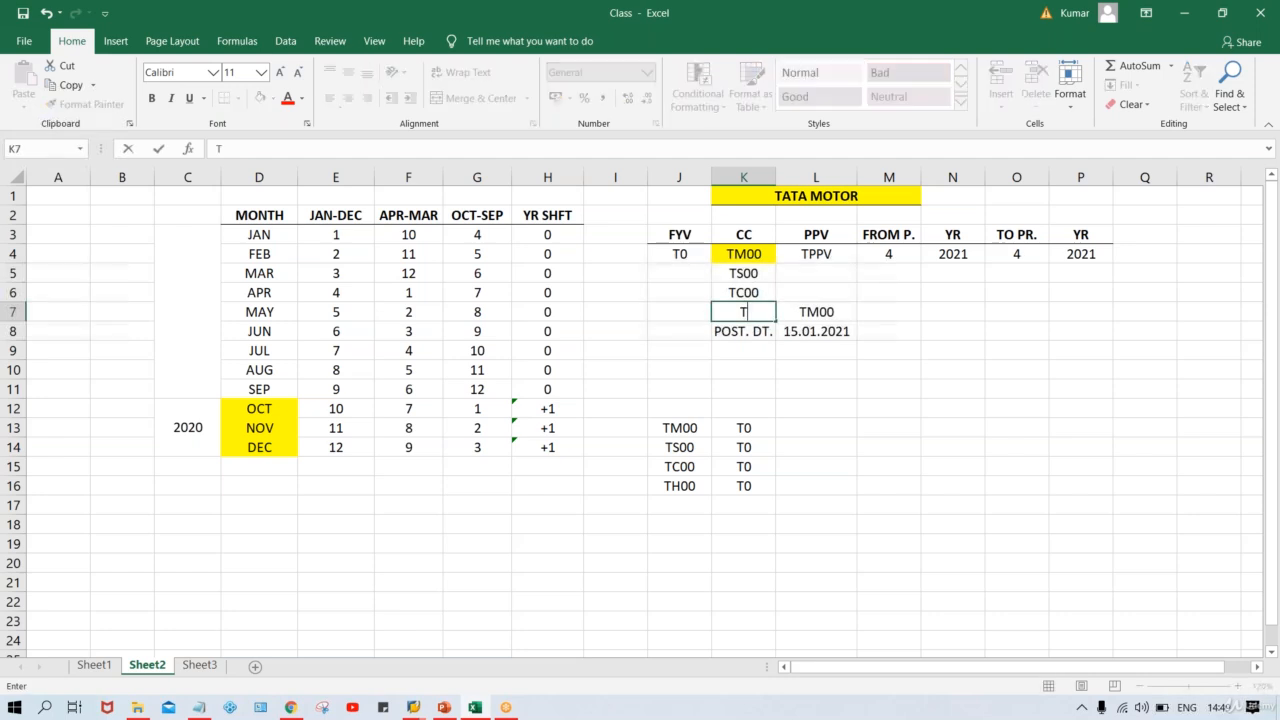
key(Return)
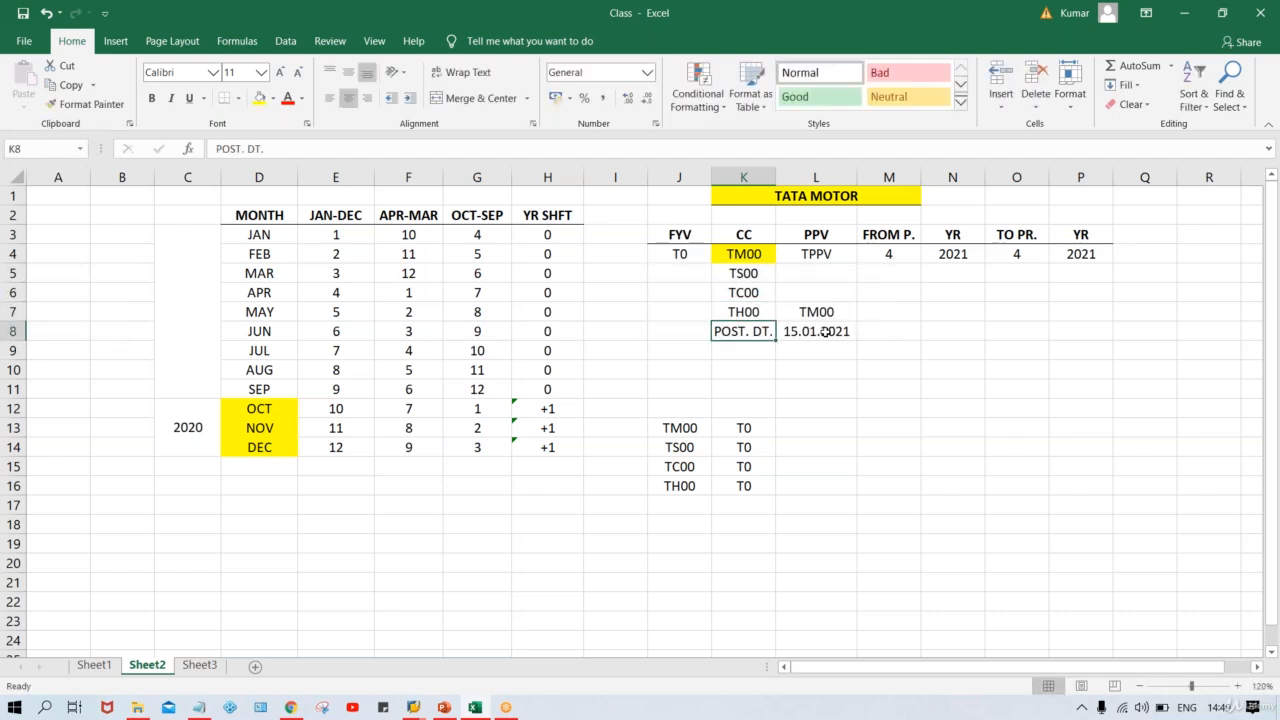
Clear the posting date label and date in K8:L8 and the TM00 entry in L7.
shift+click(793, 335)
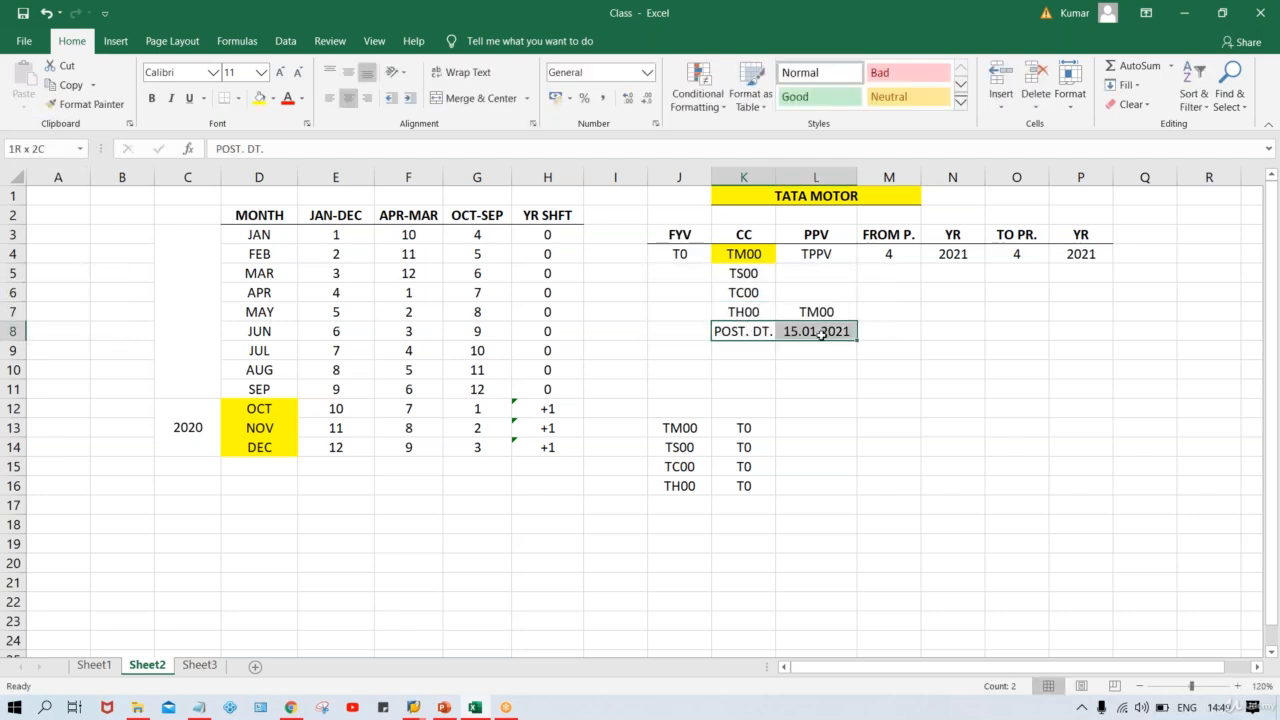
key(Delete)
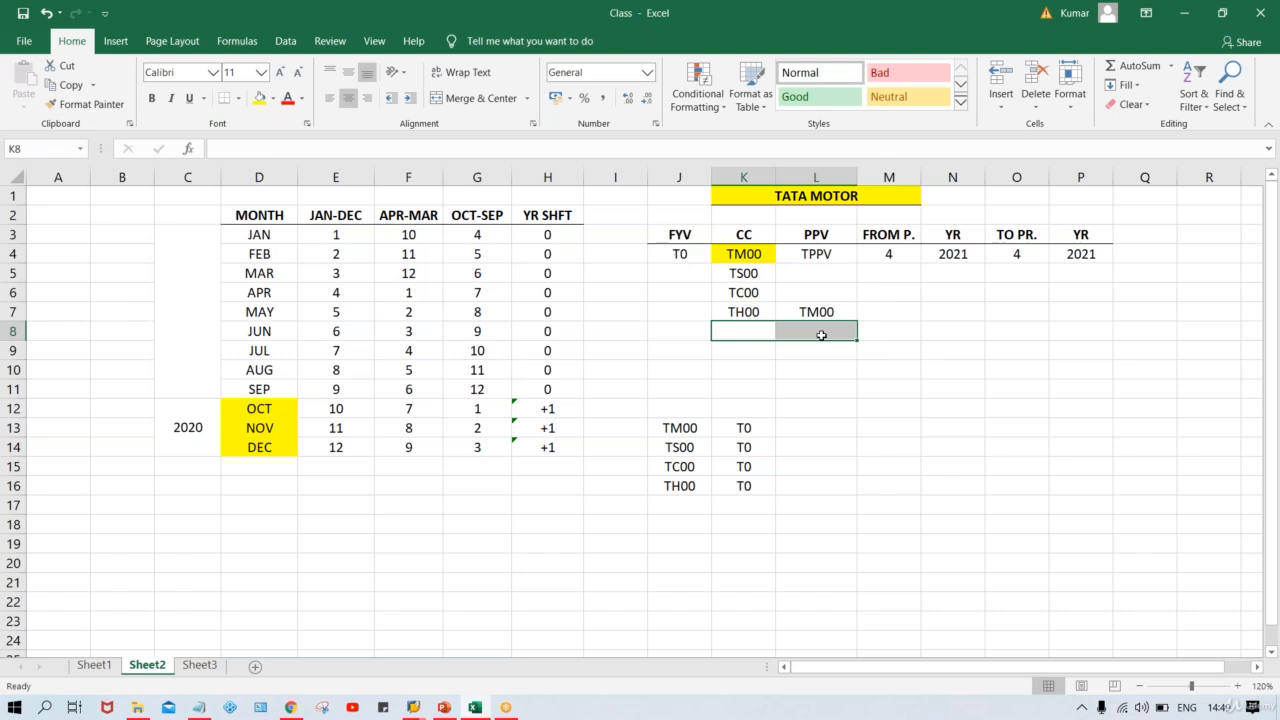
click(823, 314)
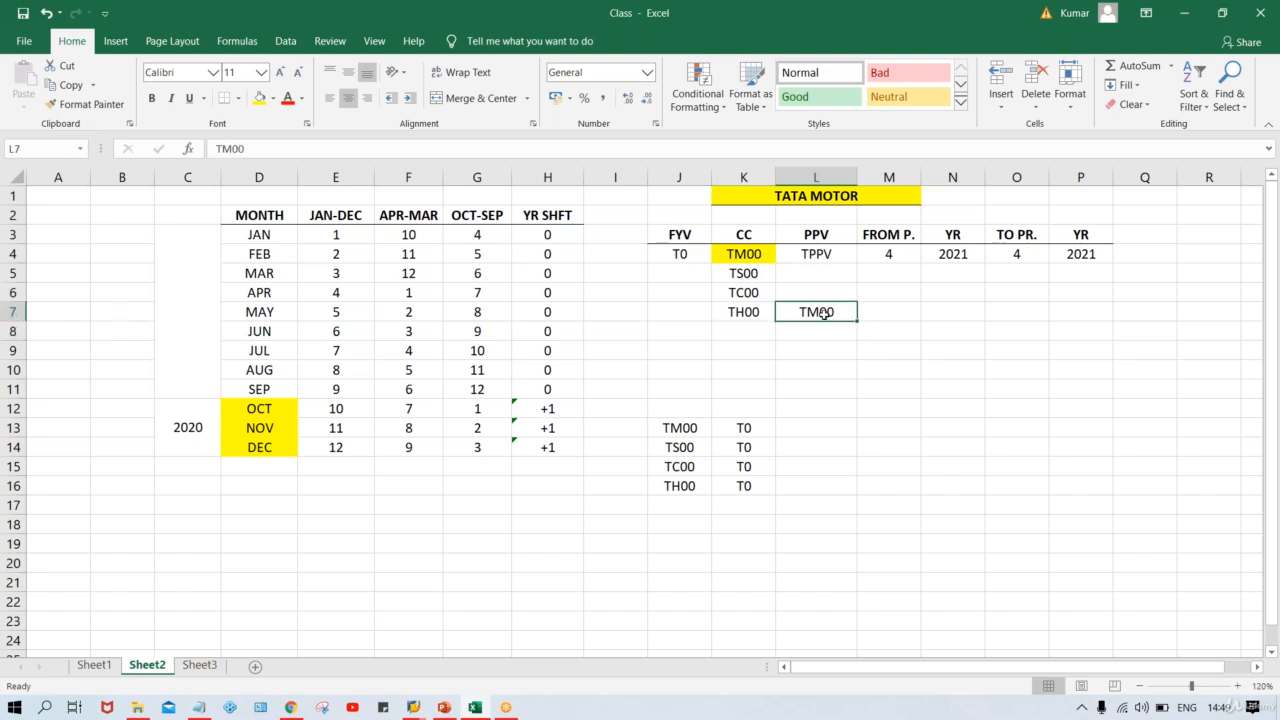
key(Delete)
key(alt+Tab)
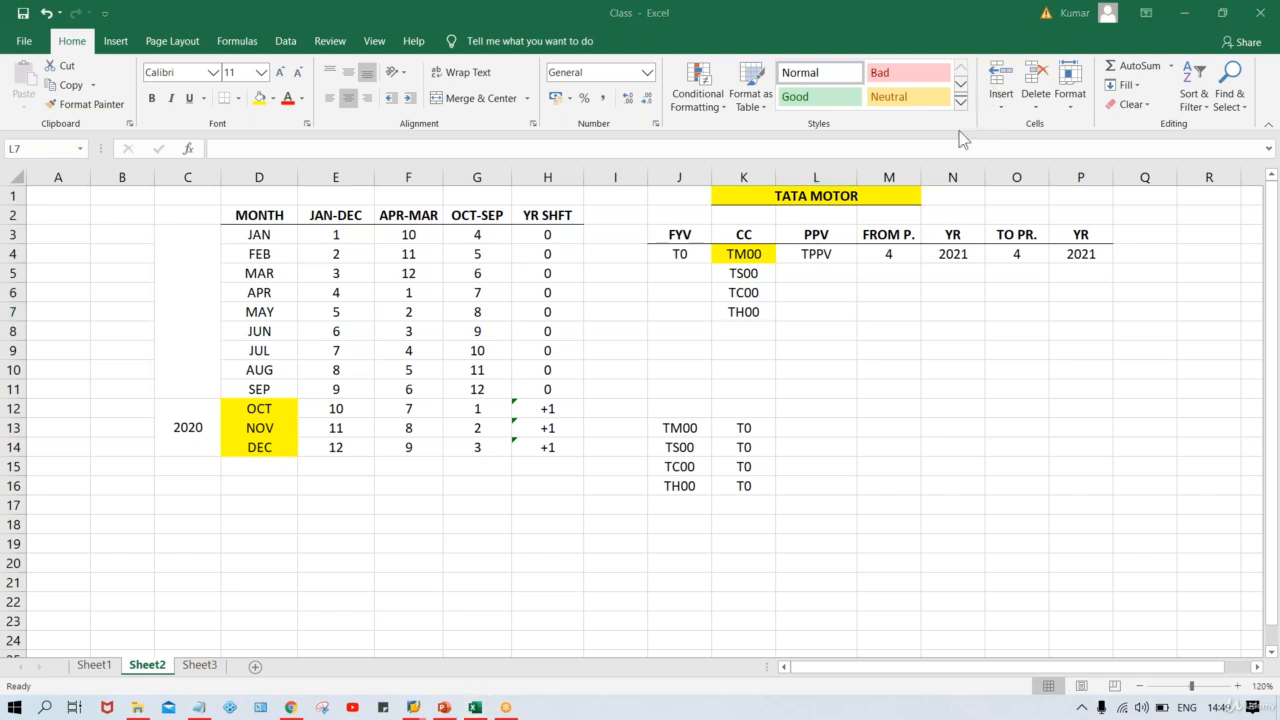
click(895, 258)
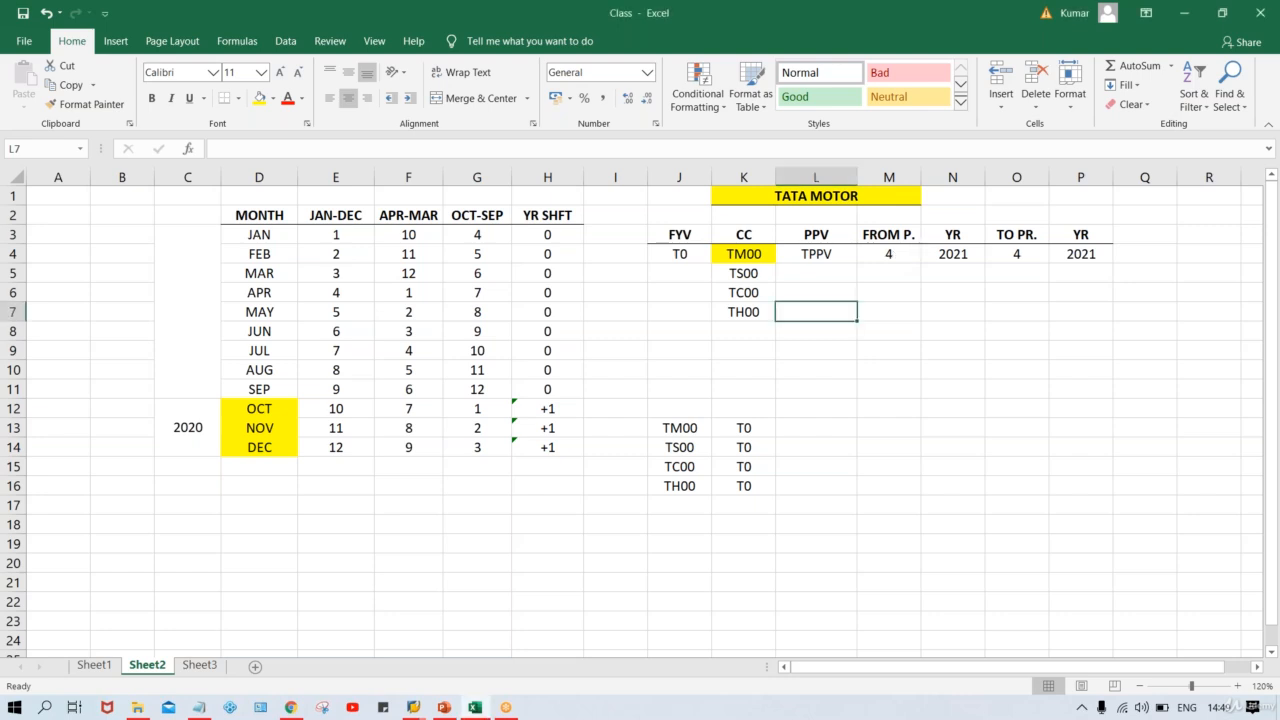
click(895, 258)
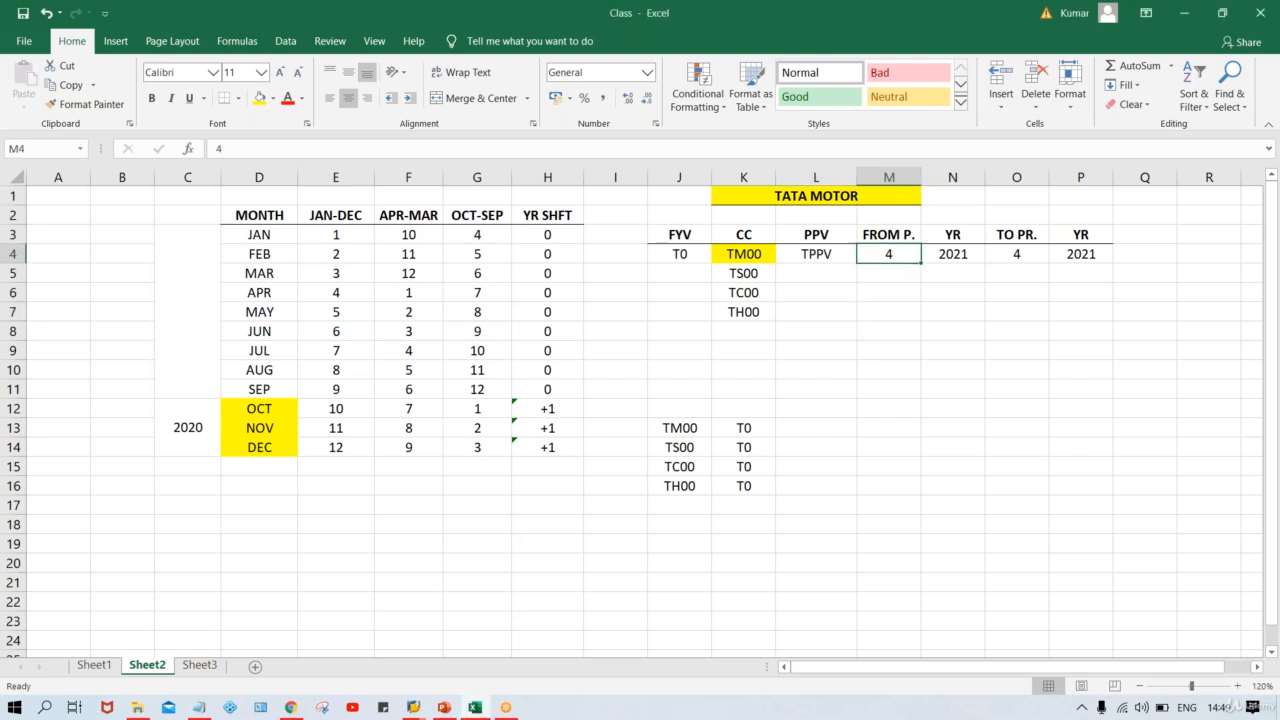
Fill posting period variant TPPV down from L4 to L7 for company codes TS00, TC00 and TH00.
click(1044, 255)
click(815, 258)
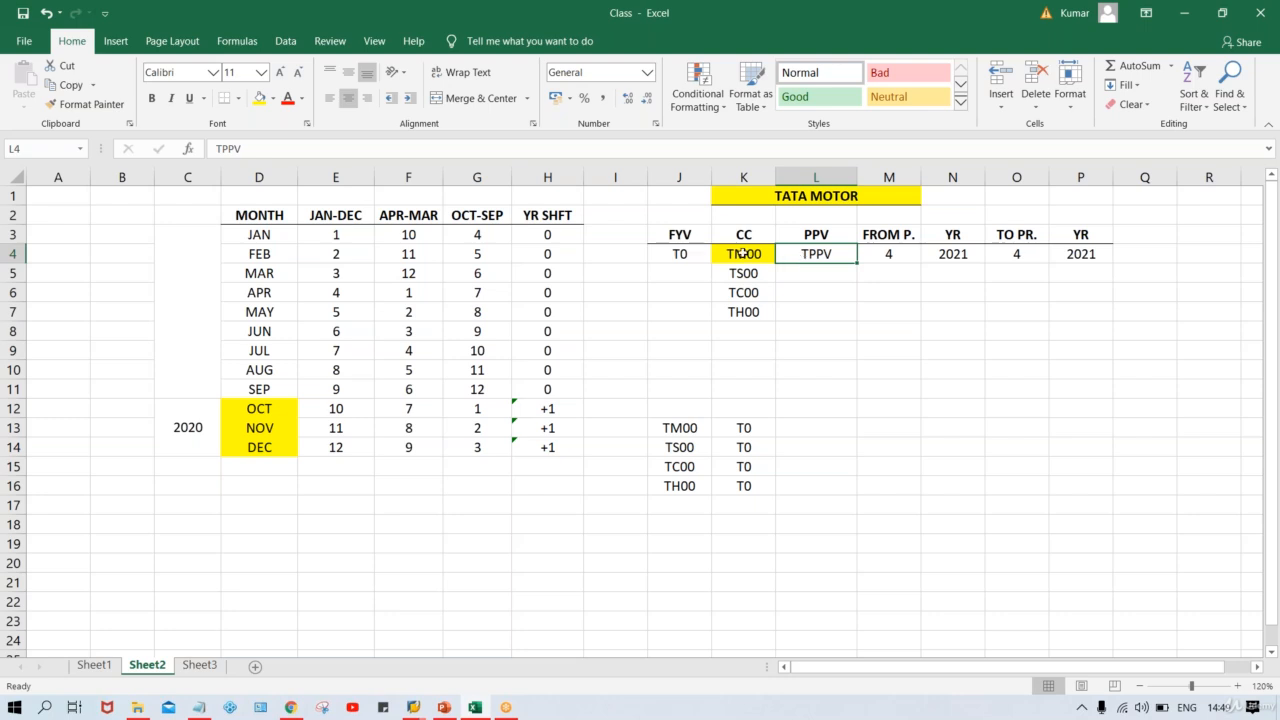
drag(745, 256, 743, 305)
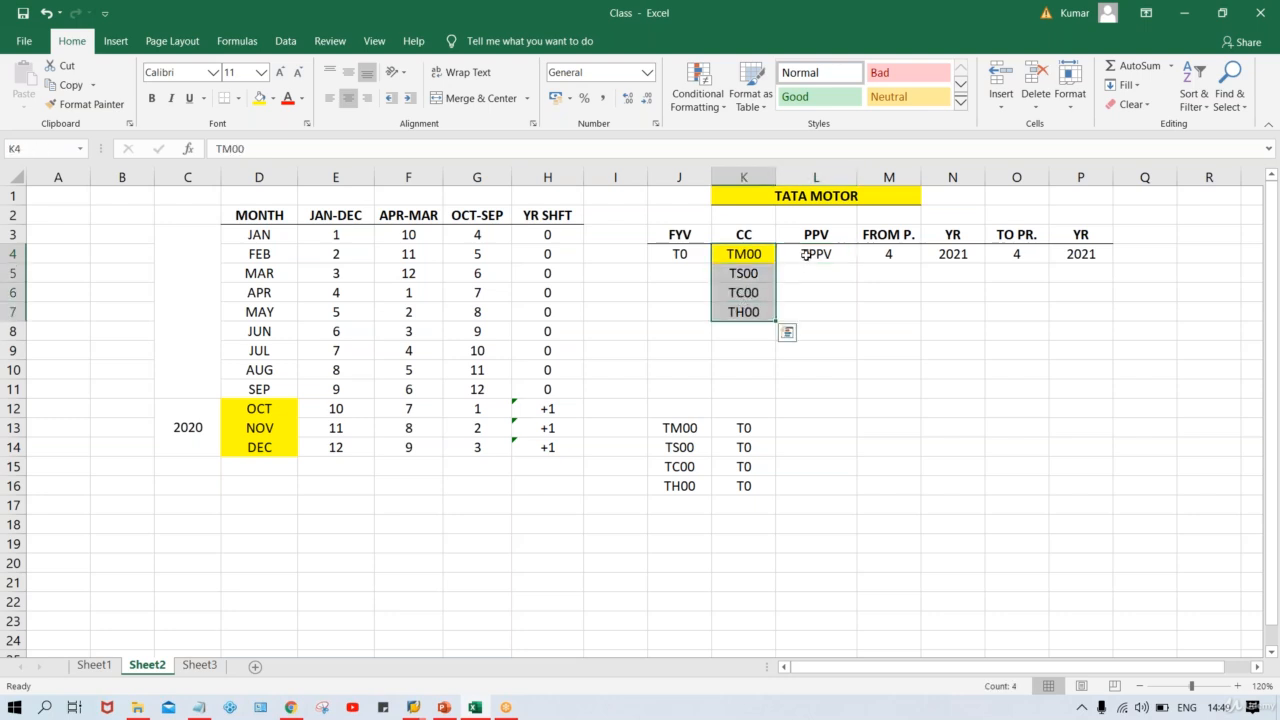
drag(813, 256, 814, 304)
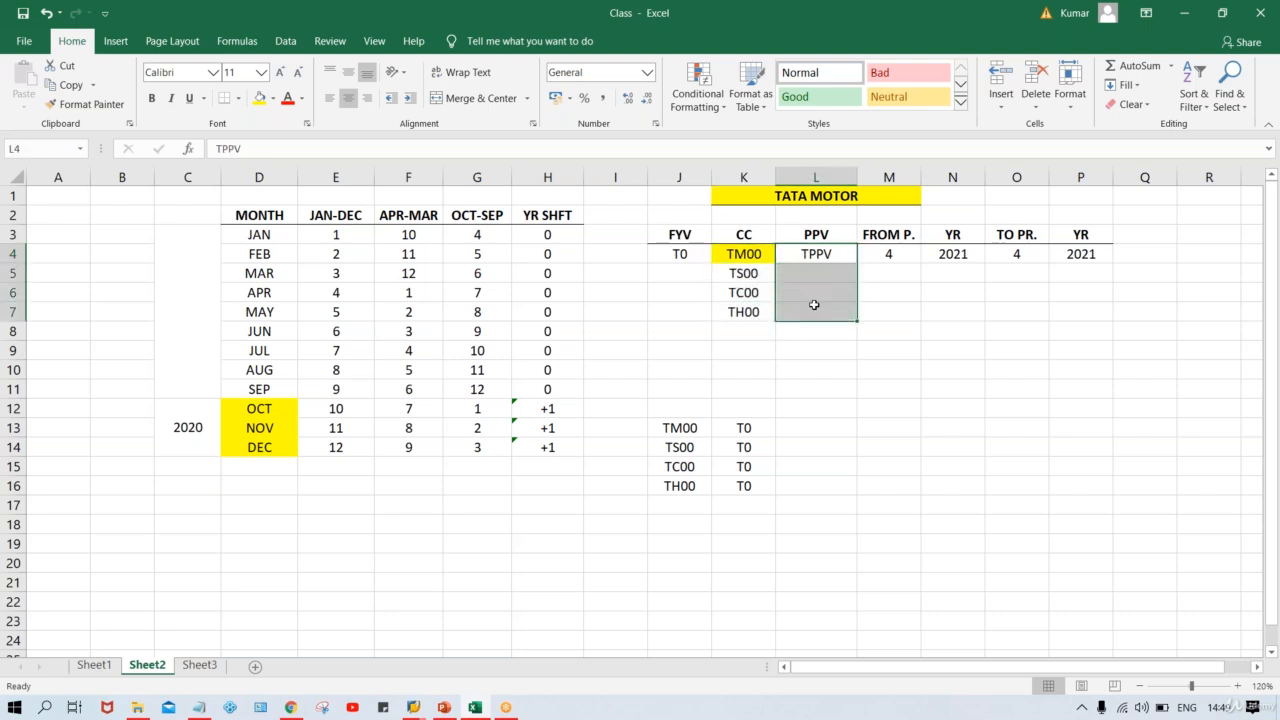
key(ctrl+d)
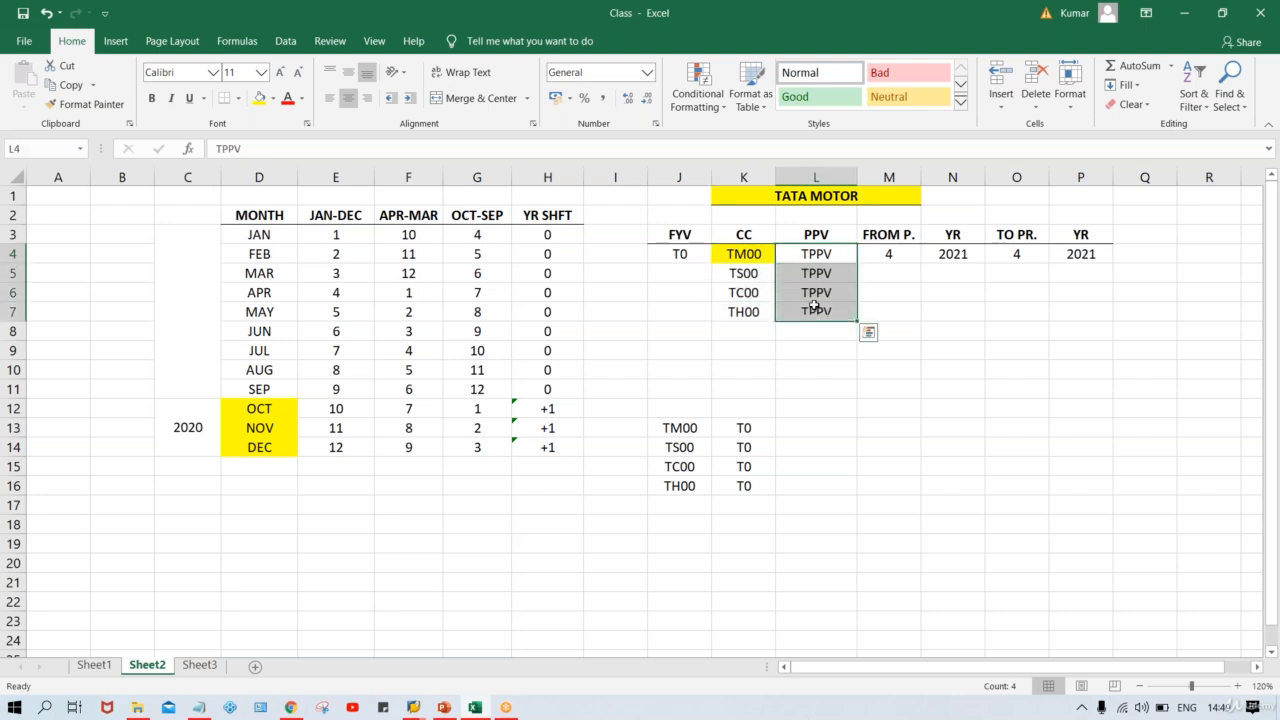
Set the TM00 row's from period to 4 in year 2020 and its to-period year to 2020.
click(901, 254)
text(4)
key(Tab)
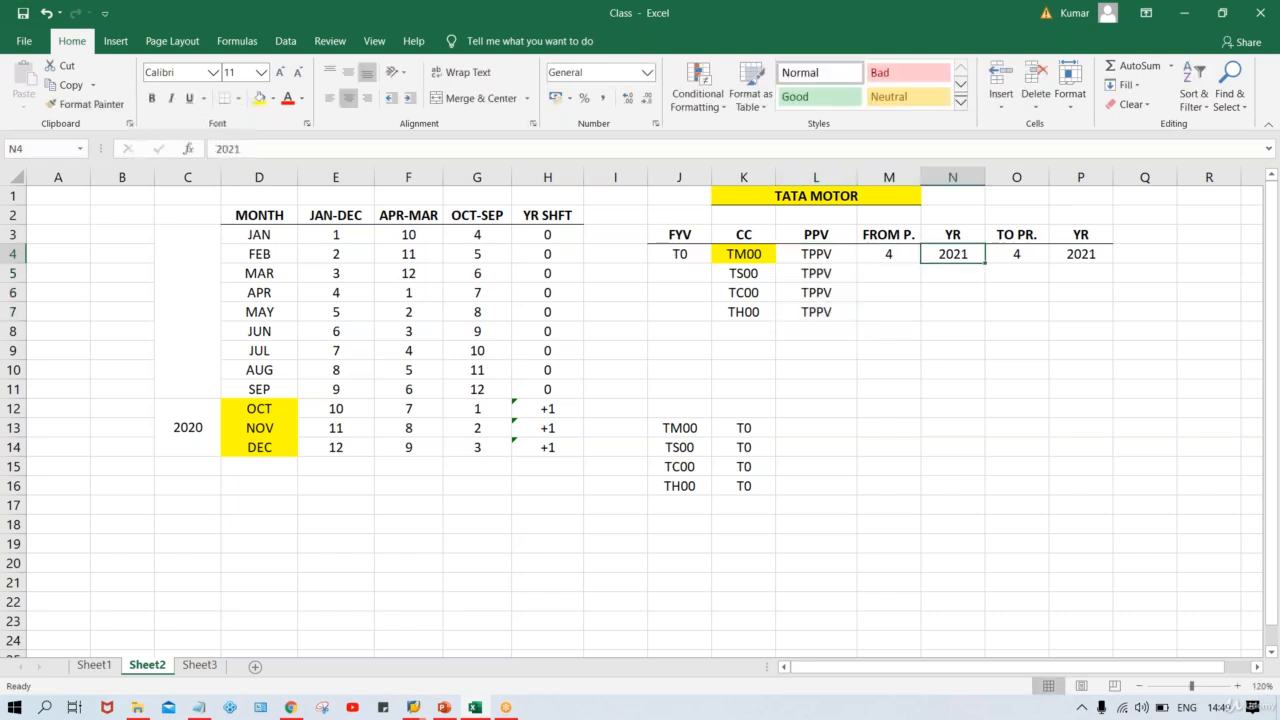
text(2020)
key(Tab)
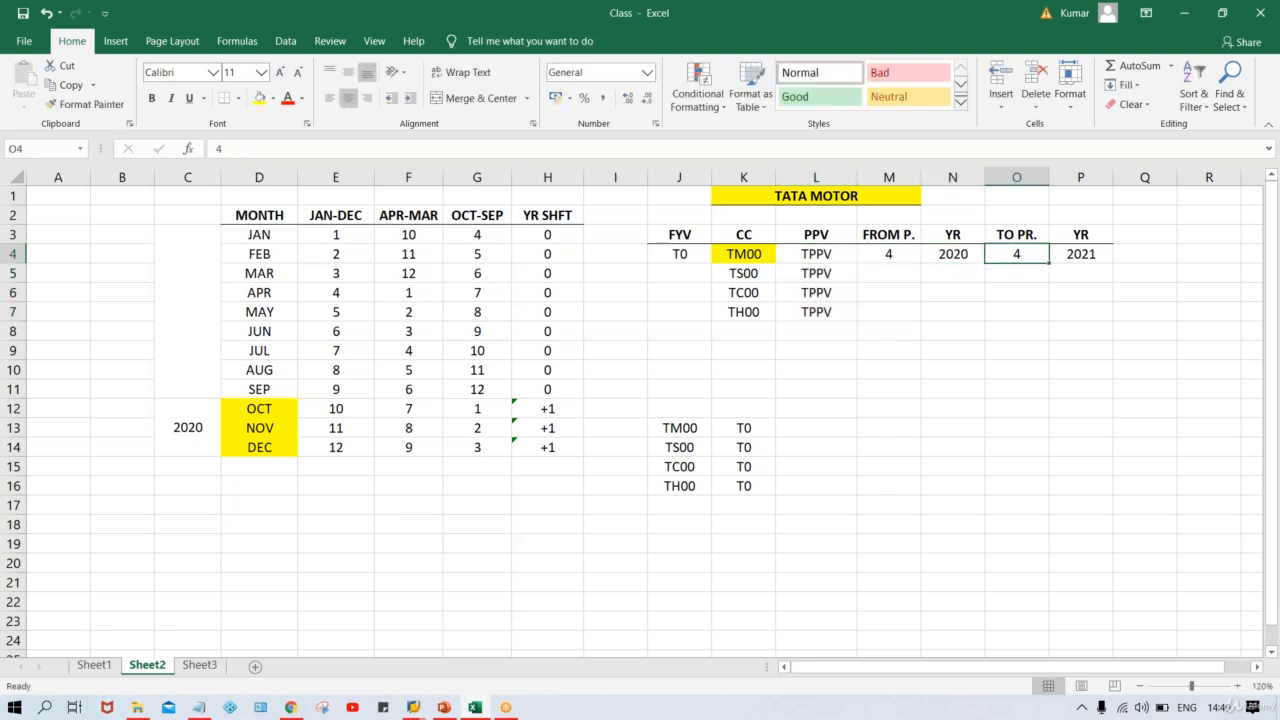
key(Tab)
text(2020)
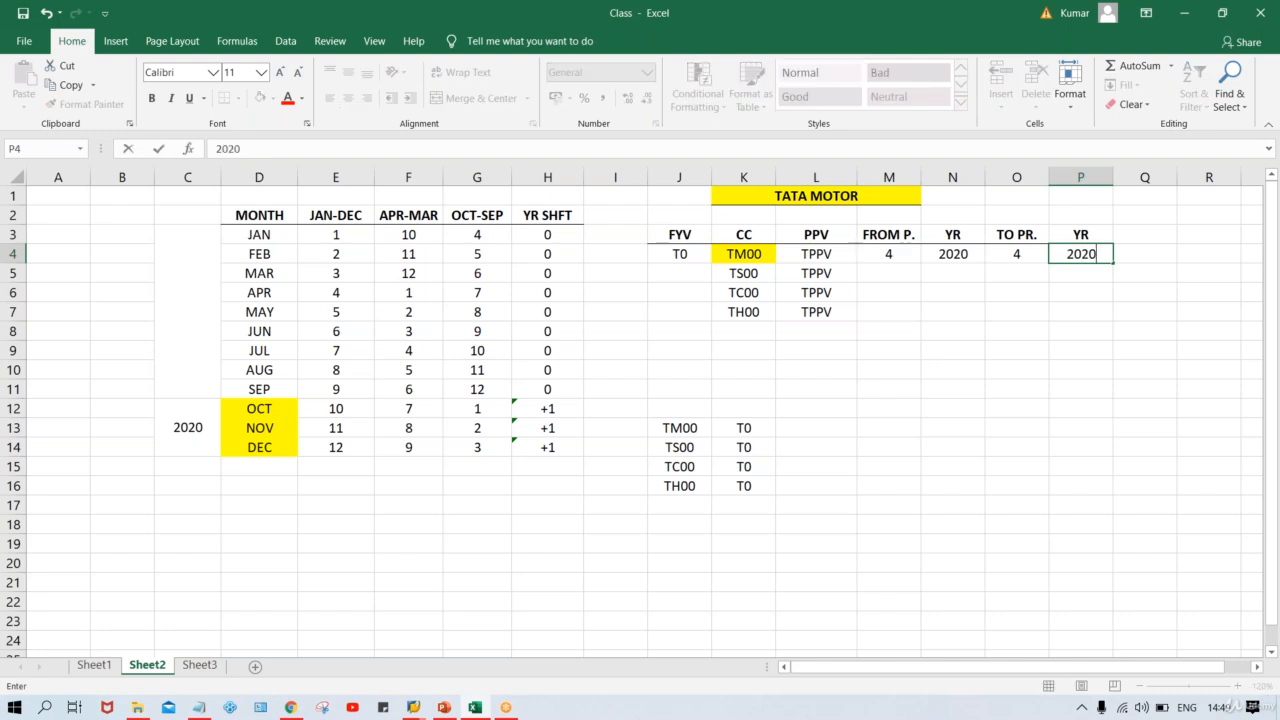
key(Return)
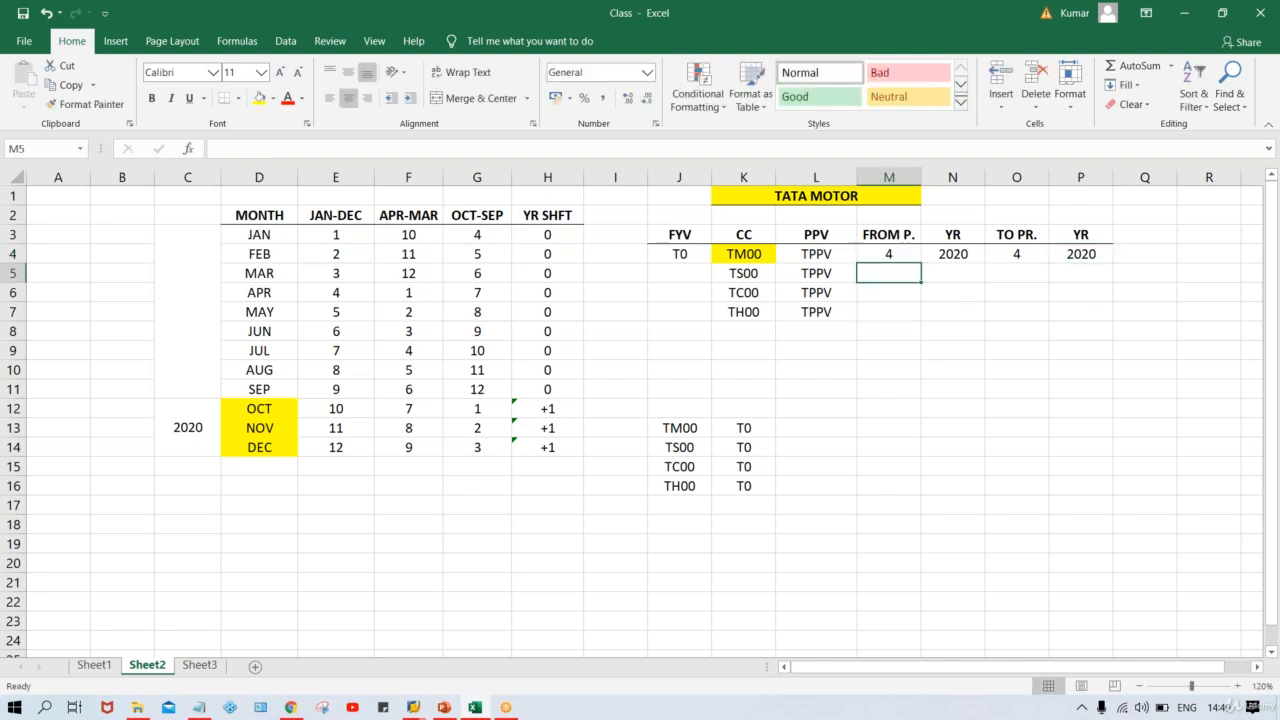
Examine which company codes share the posting period variant and the period range in row 4.
click(876, 254)
click(812, 256)
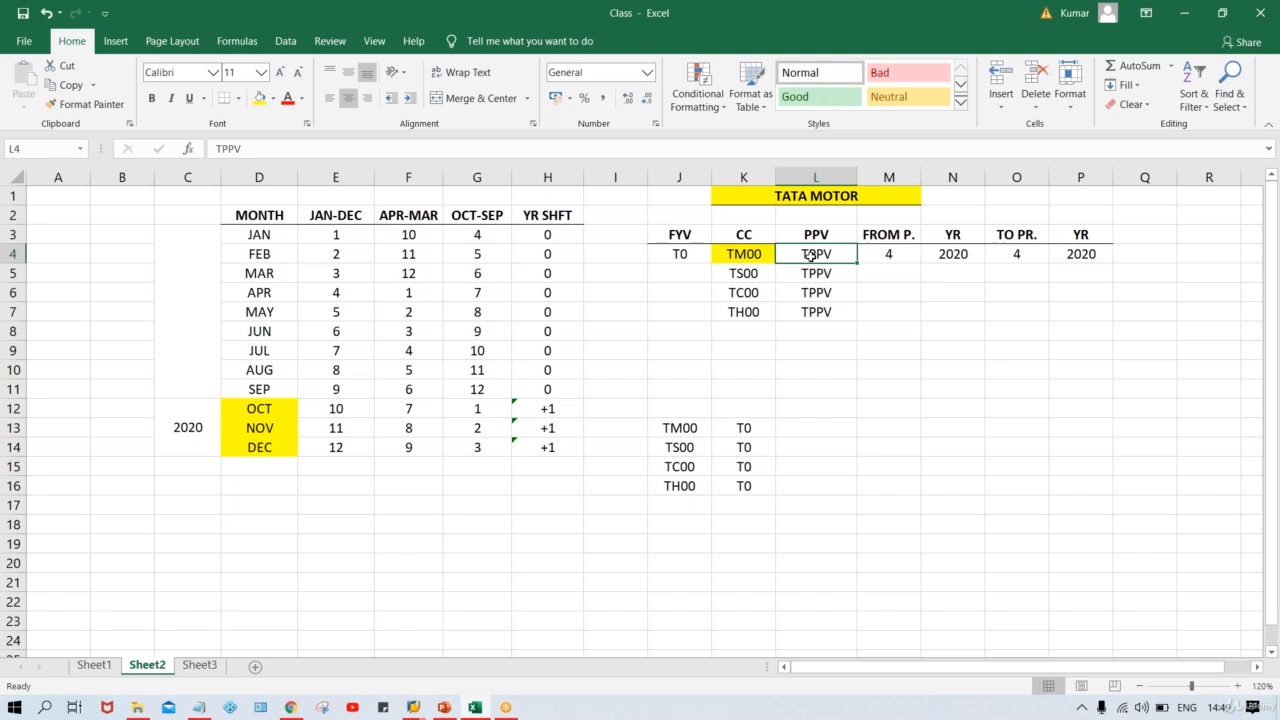
drag(741, 252, 740, 305)
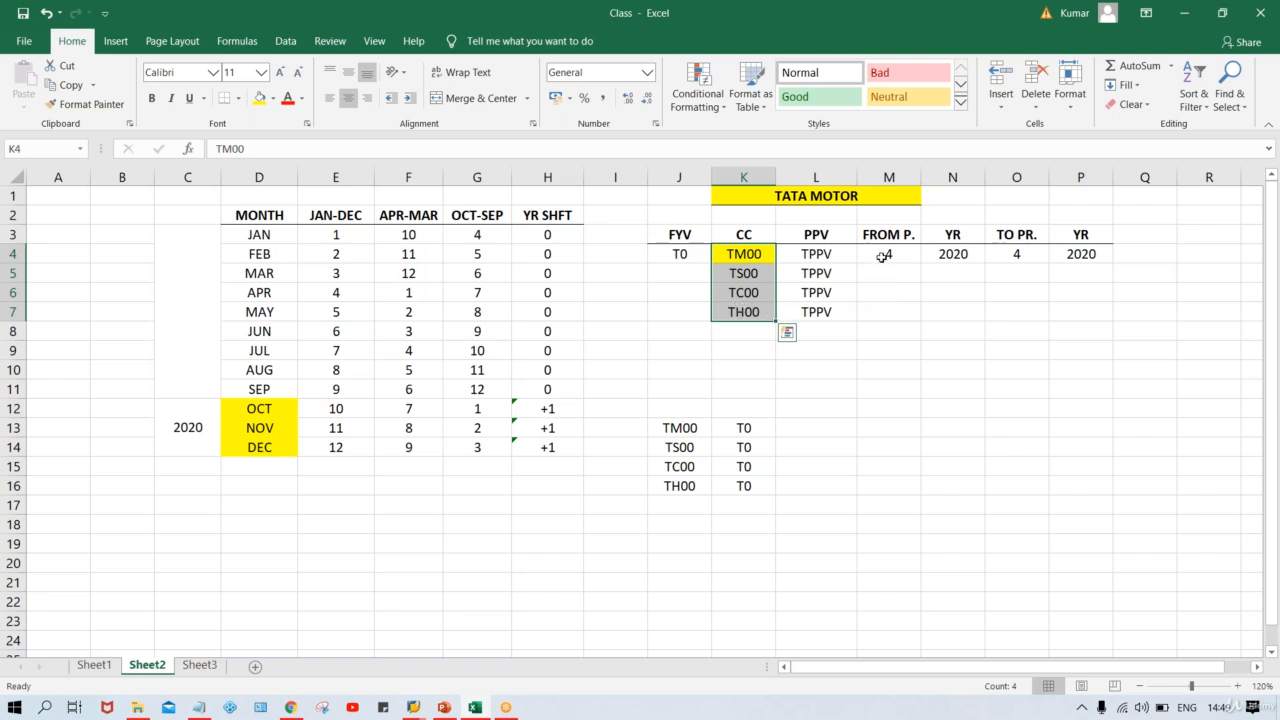
click(884, 256)
click(1021, 259)
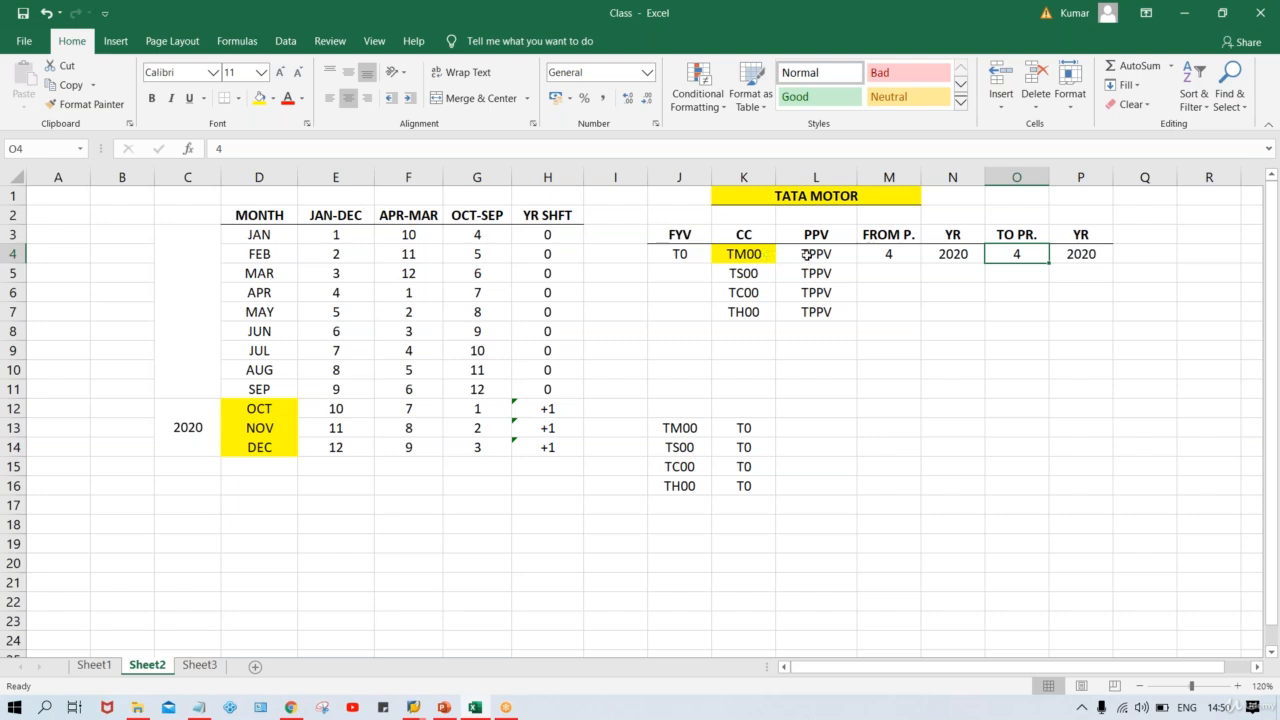
drag(808, 254, 811, 311)
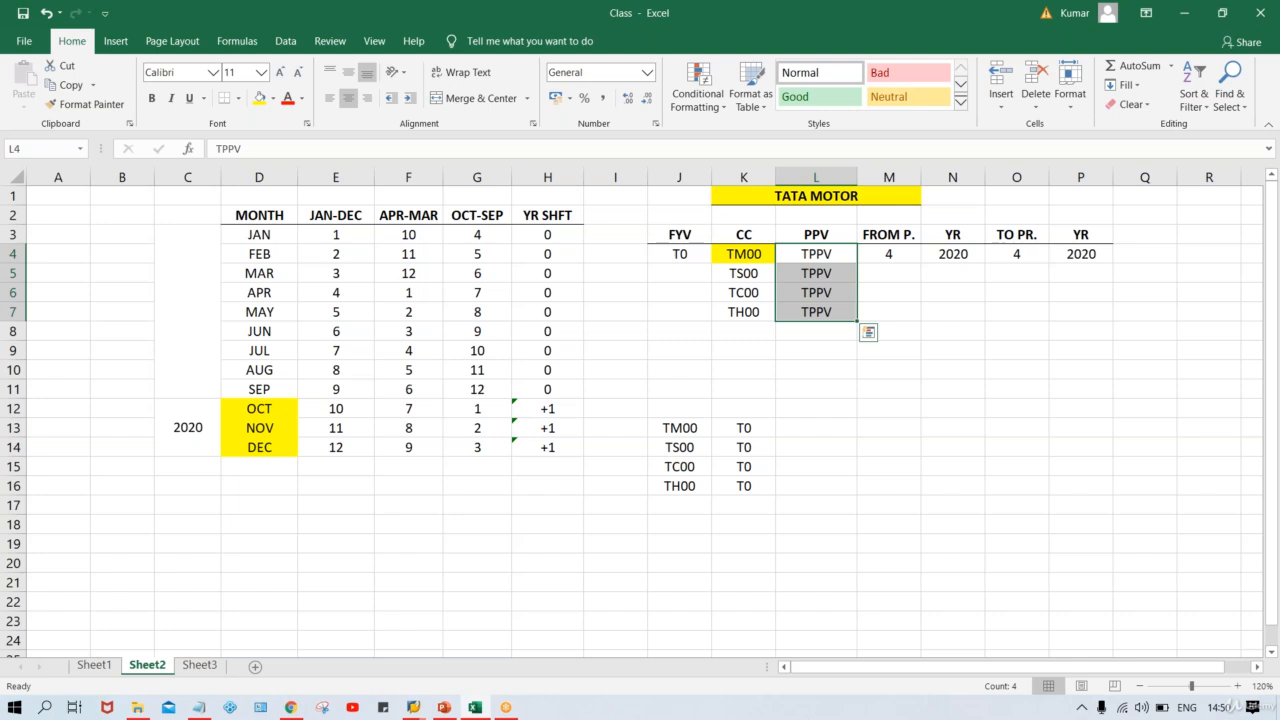
click(822, 257)
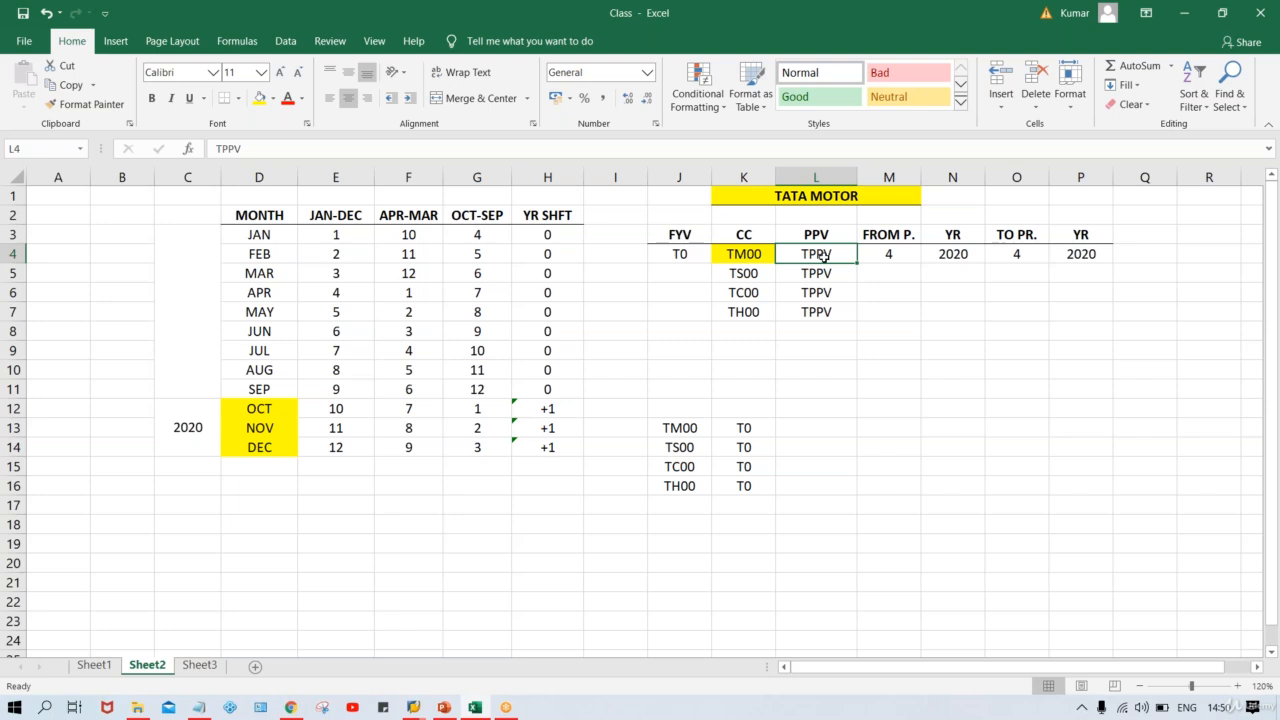
List the step numbers 1, 2 and 3 in cells M9 to M11.
click(894, 347)
text(1)
key(Return)
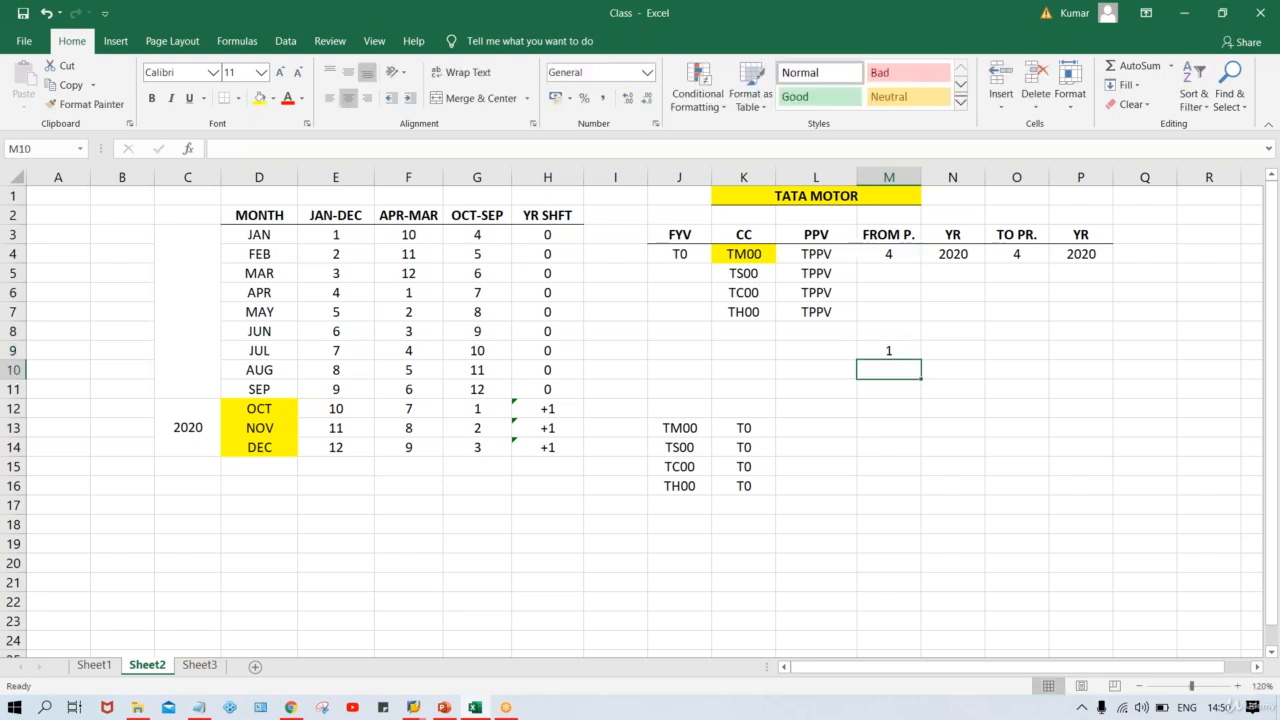
text(2)
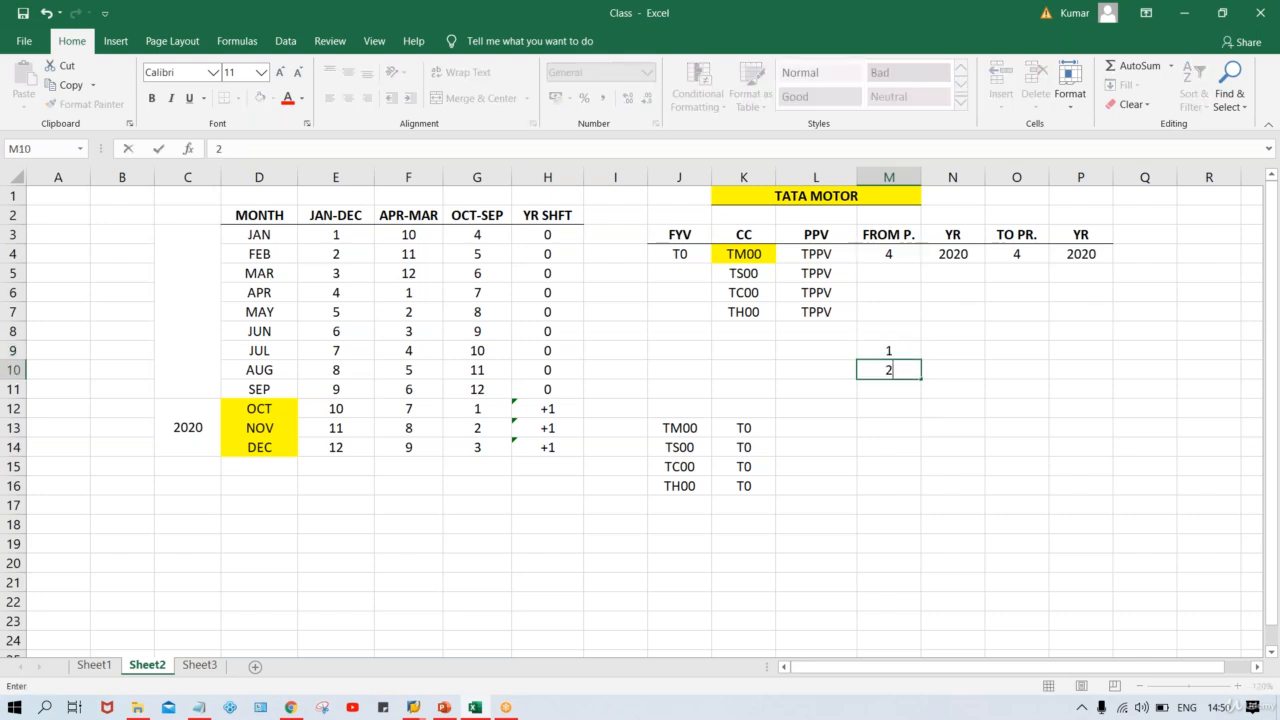
key(Return)
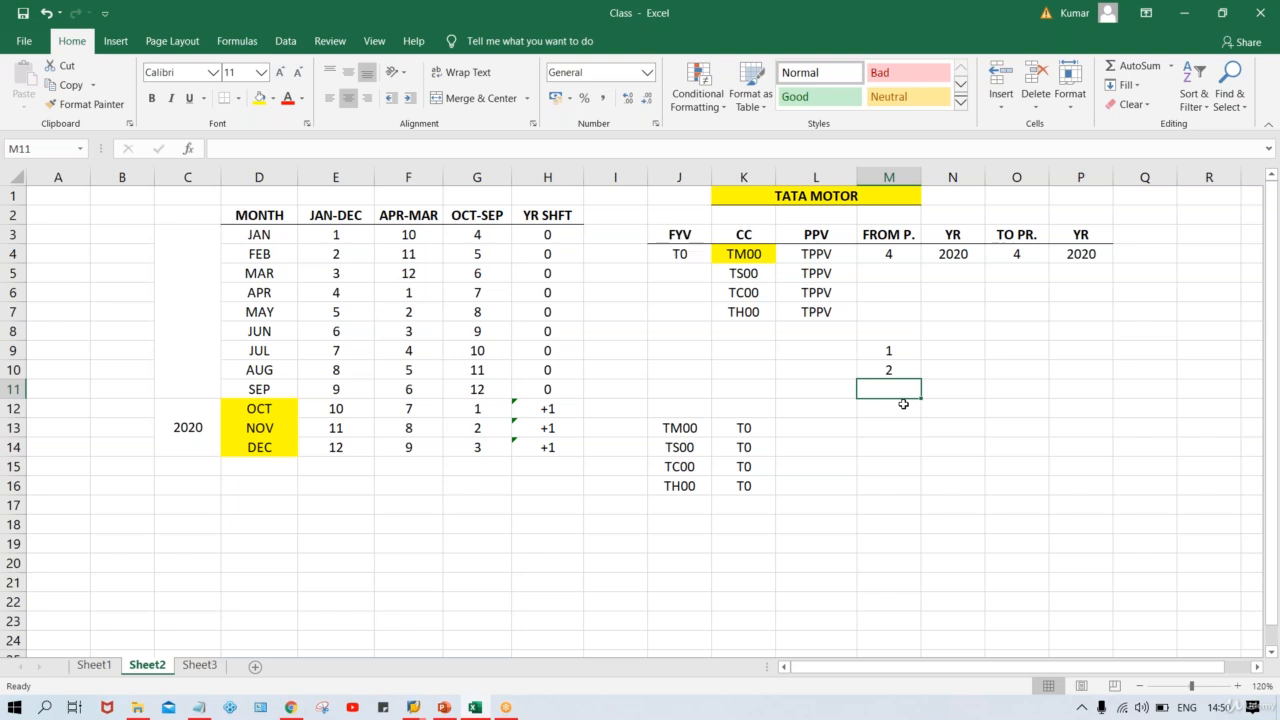
text(3)
key(Return)
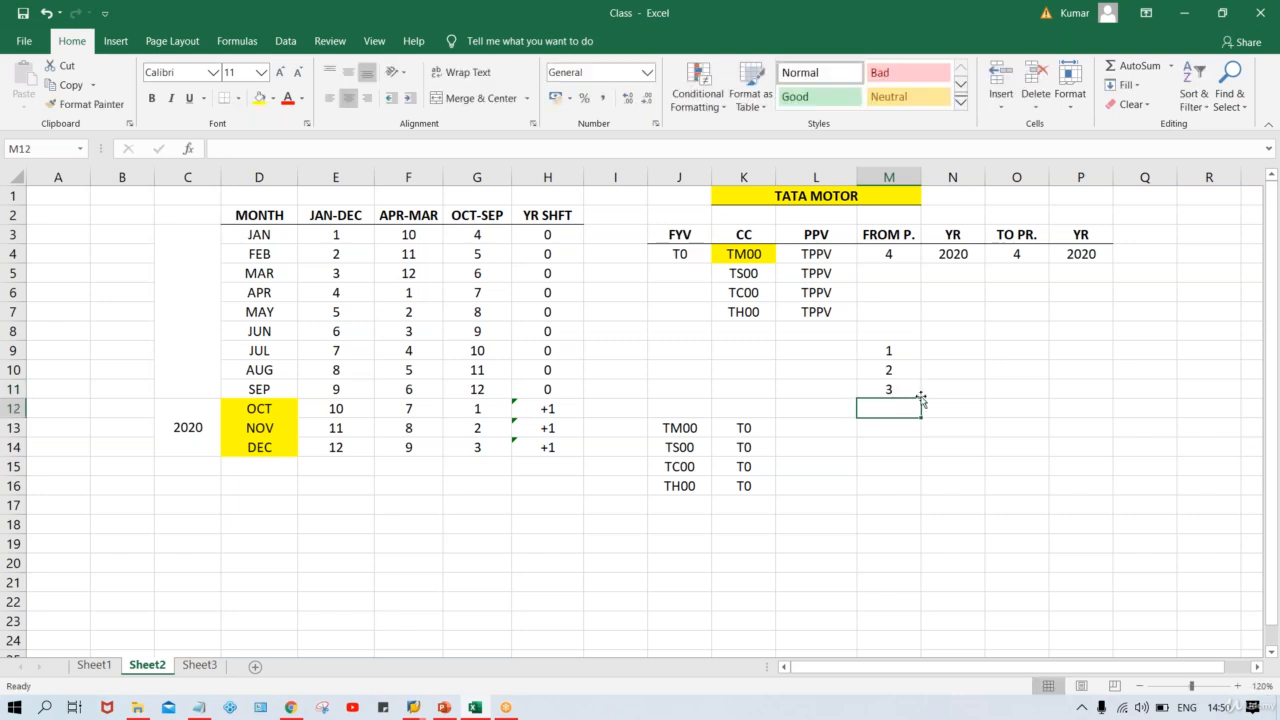
click(825, 255)
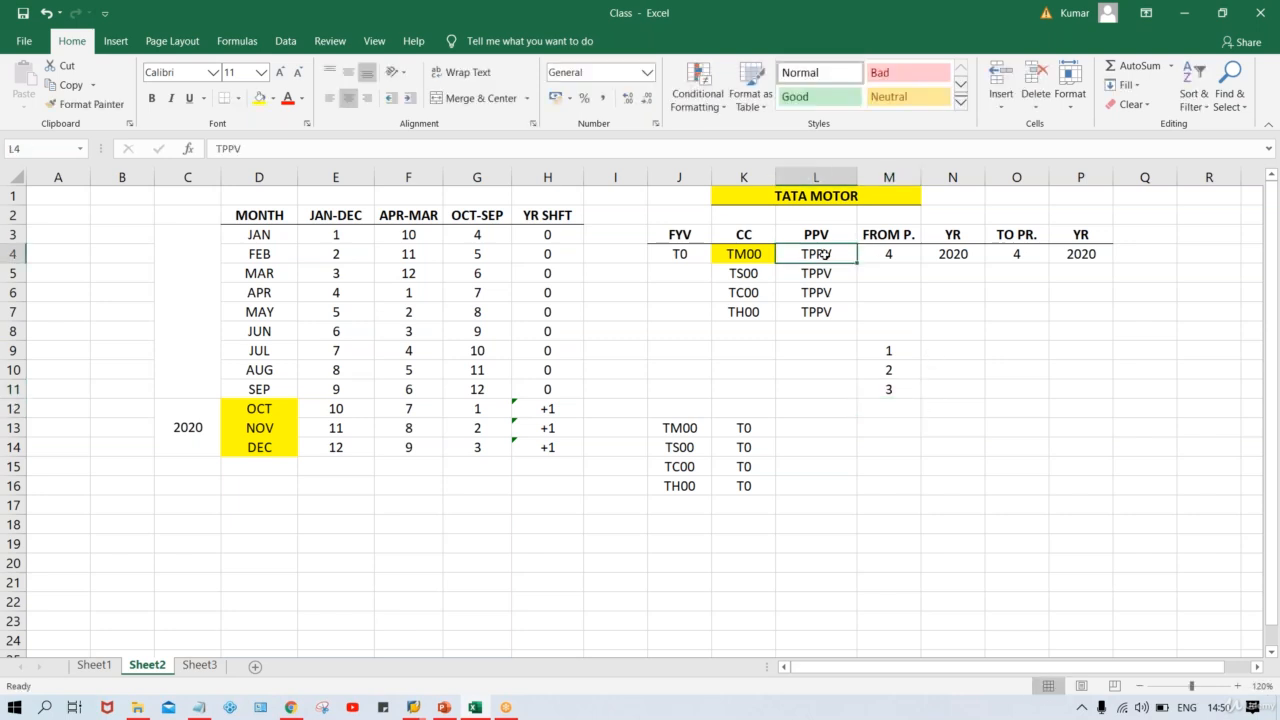
click(888, 394)
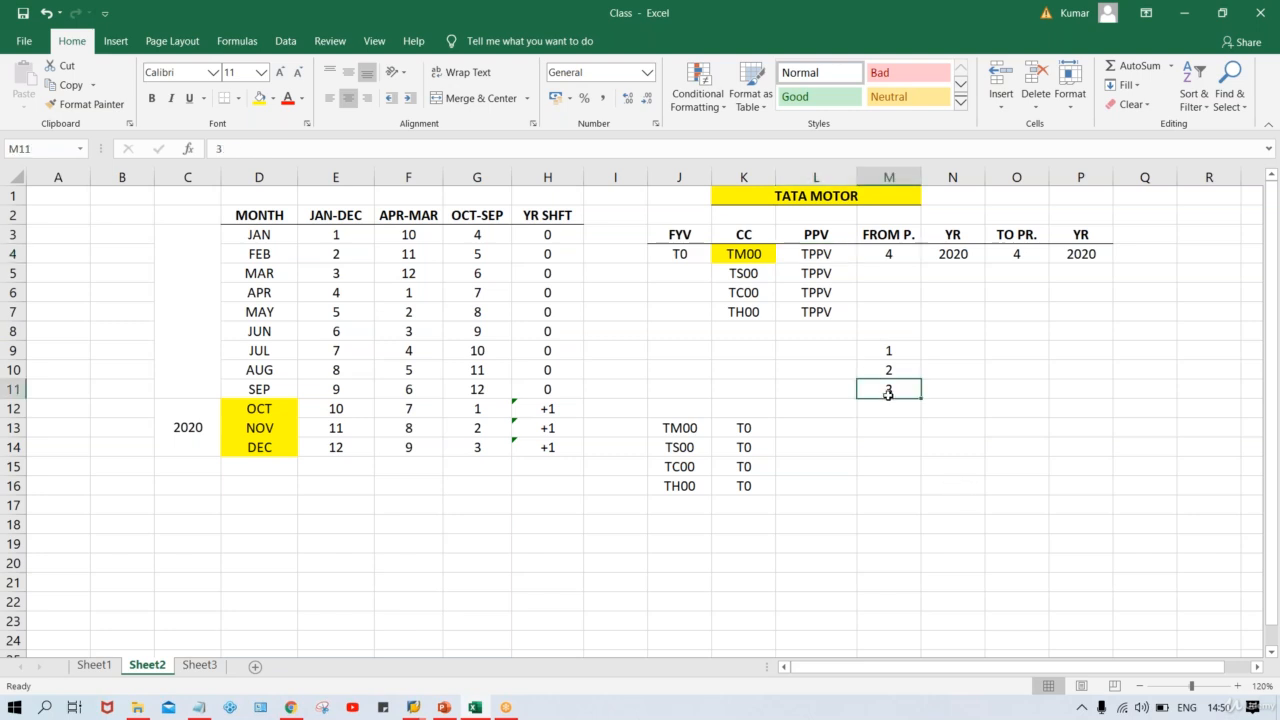
click(748, 255)
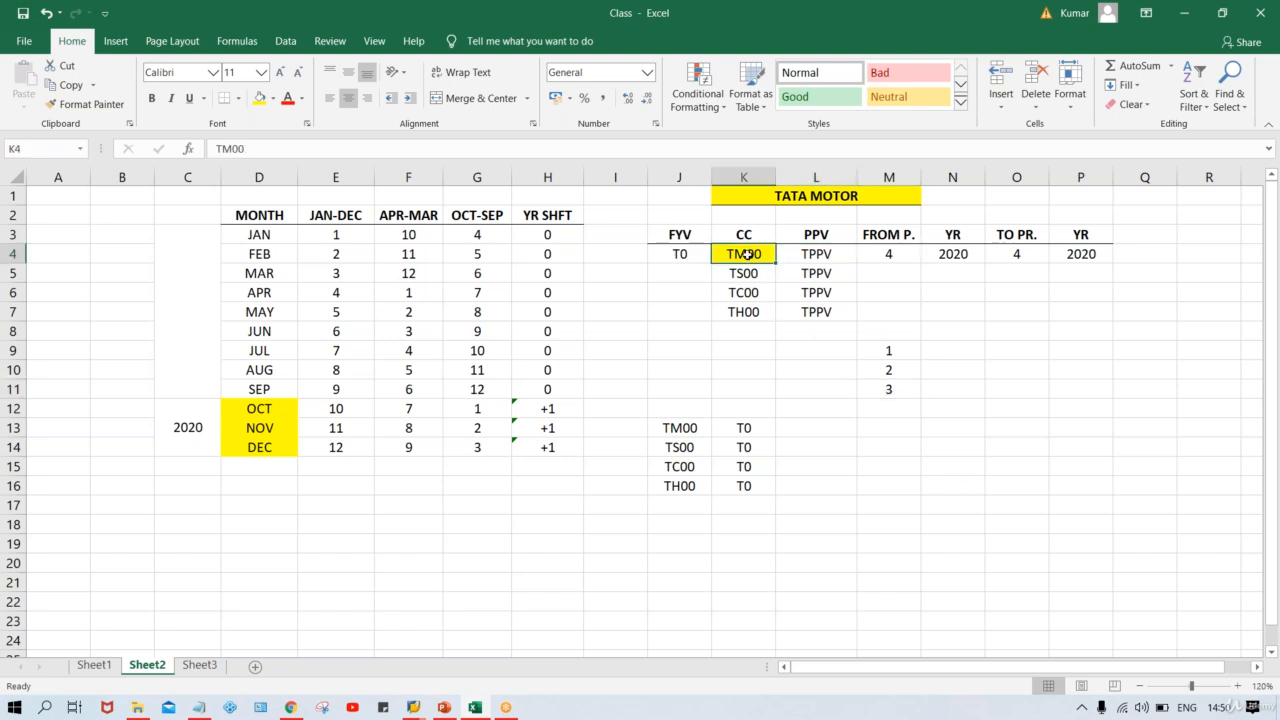
click(892, 390)
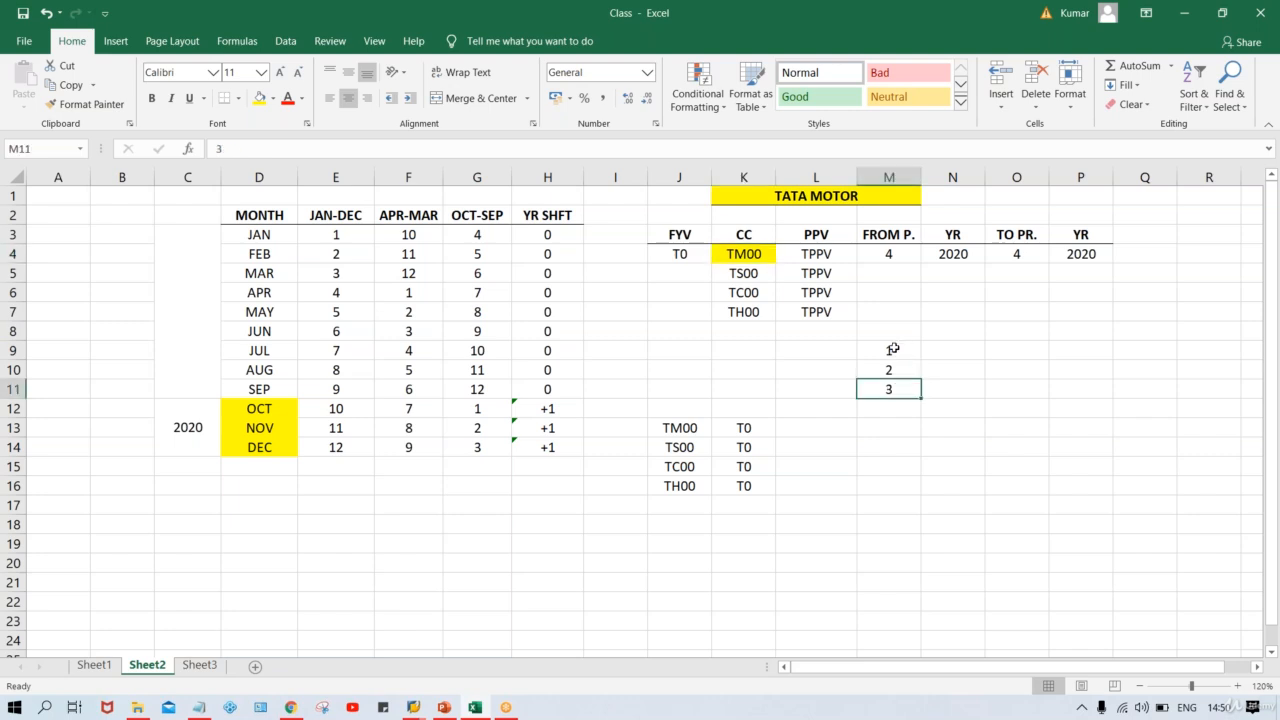
Merge and center cells N9:N10 beside numbers 1 and 2, and enter X in the merged cell.
click(940, 350)
drag(940, 350, 940, 367)
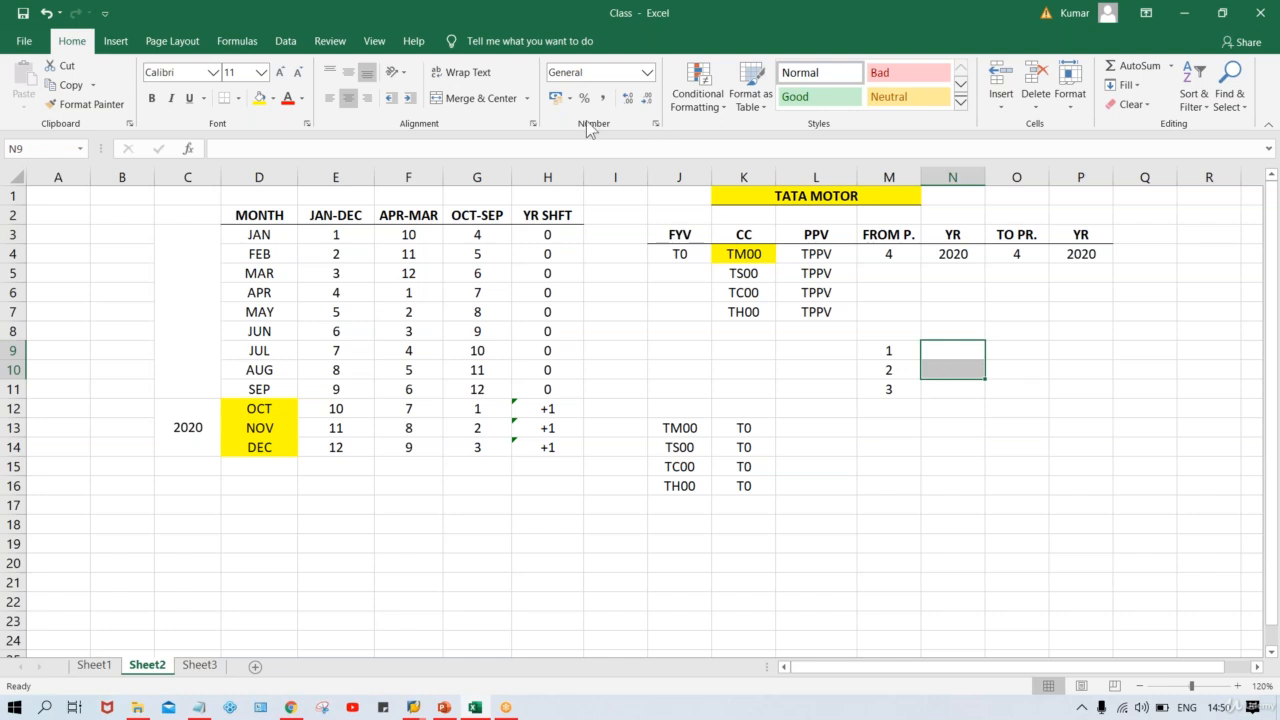
click(488, 101)
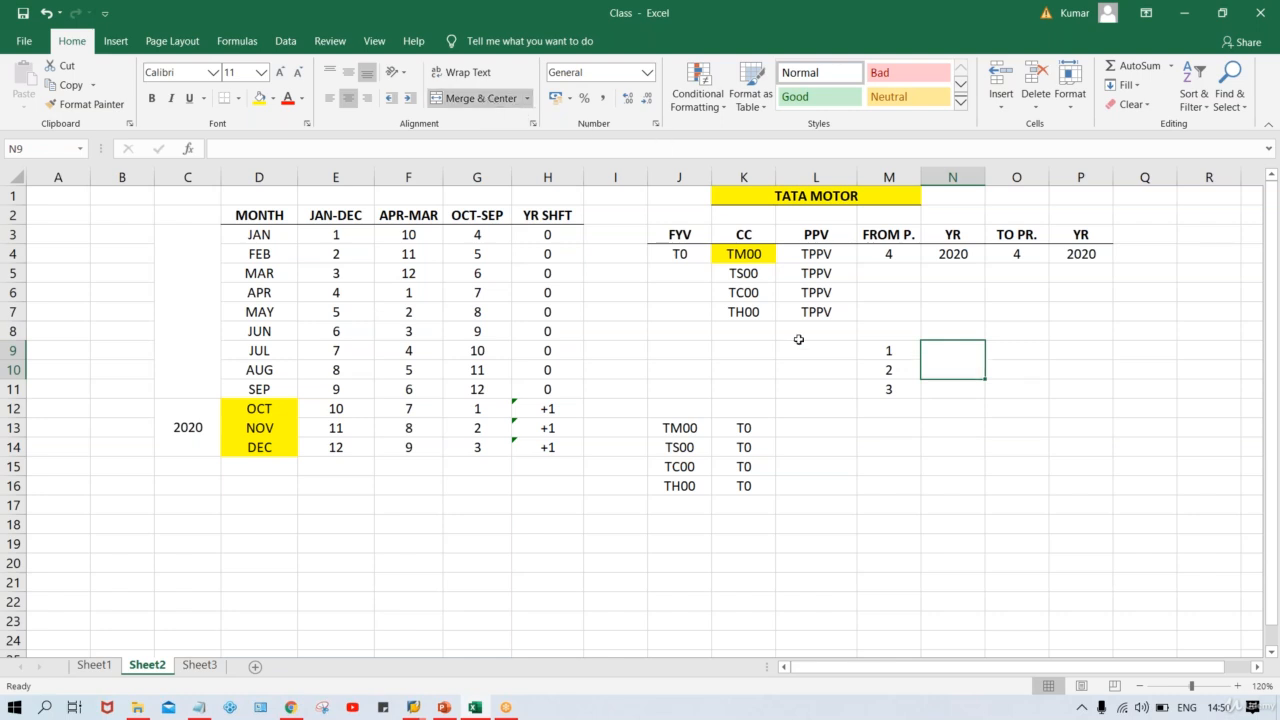
text(X)
key(Return)
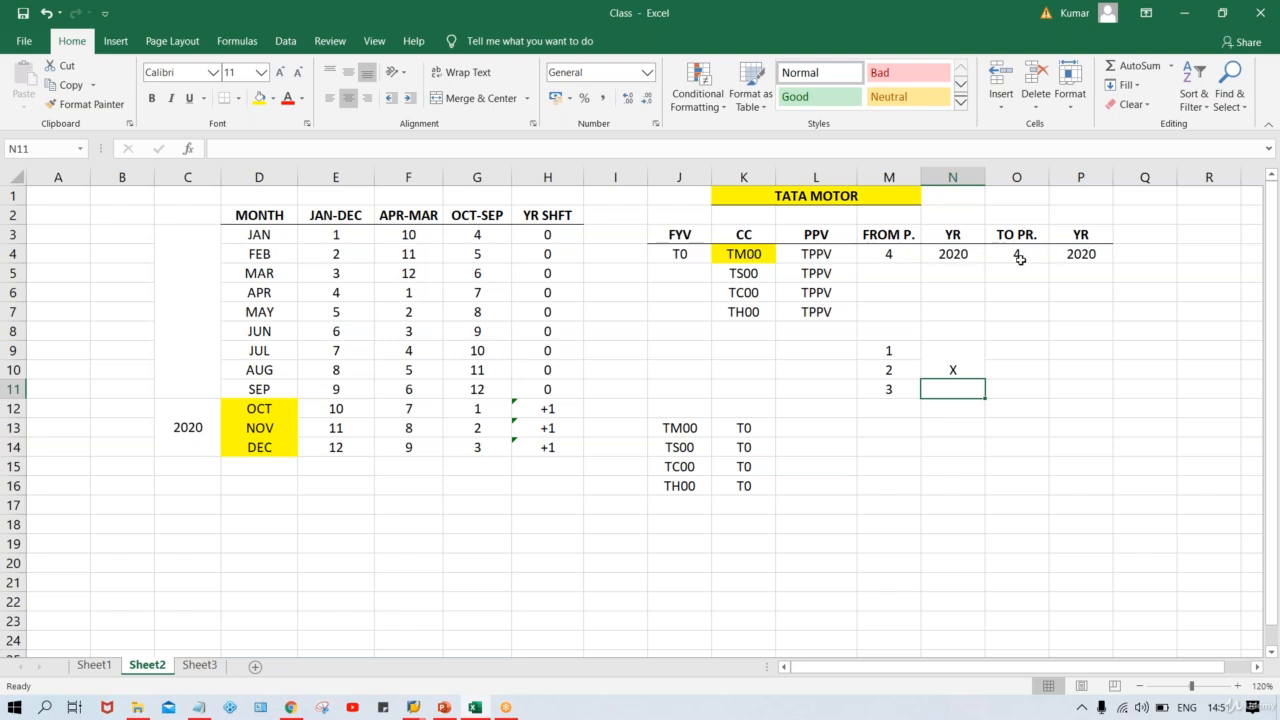
Examine the TPPV entries for TM00 and TS00 and the from and to periods and years in M4:P4.
click(803, 258)
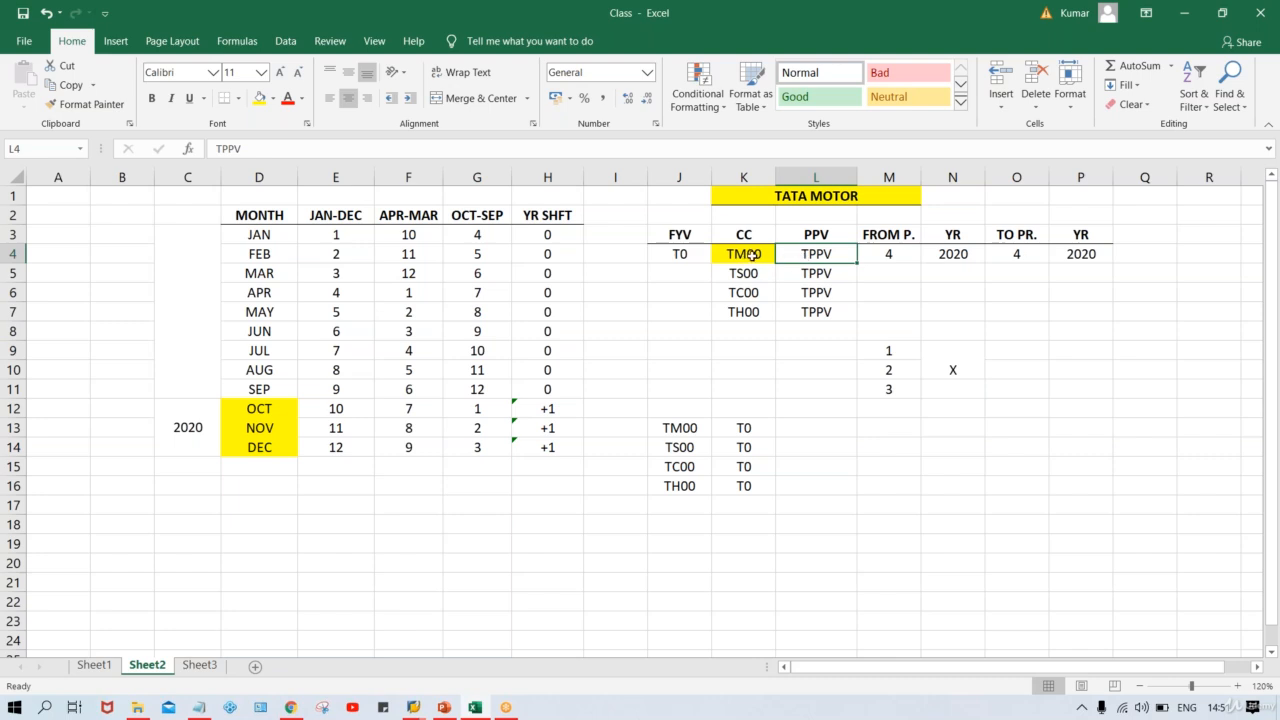
click(888, 253)
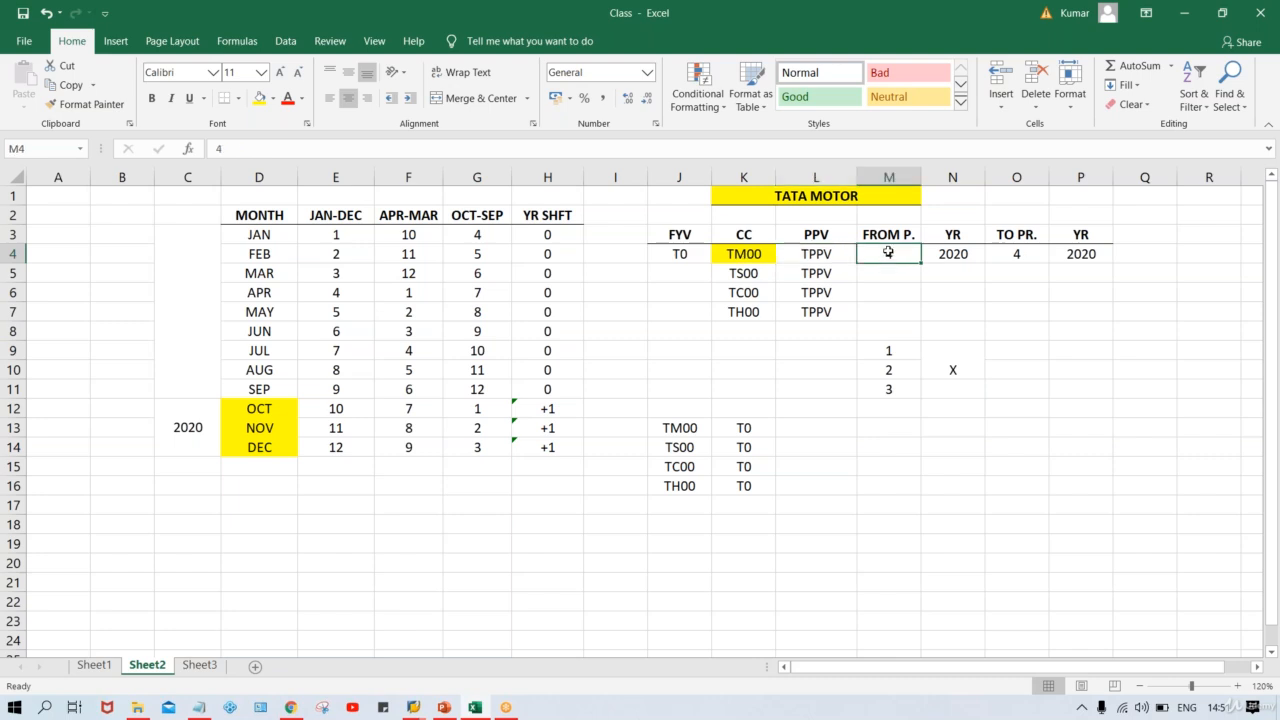
click(1030, 254)
click(908, 257)
click(829, 256)
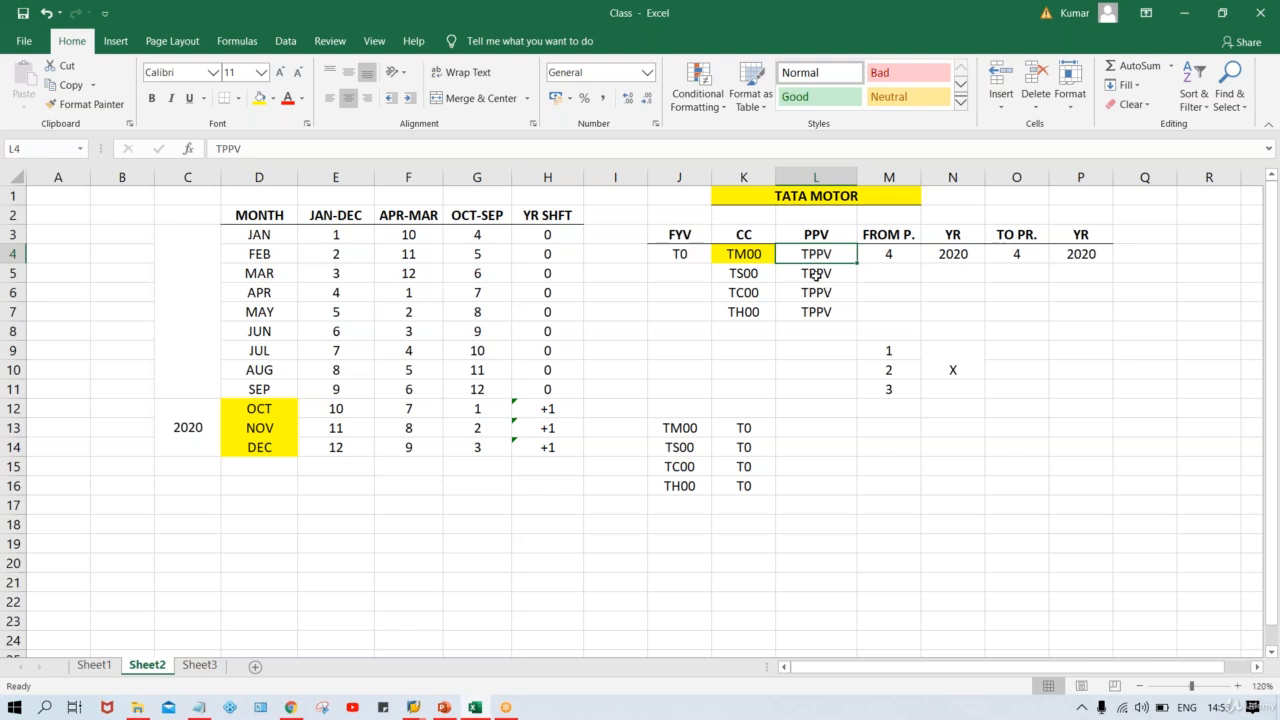
click(826, 281)
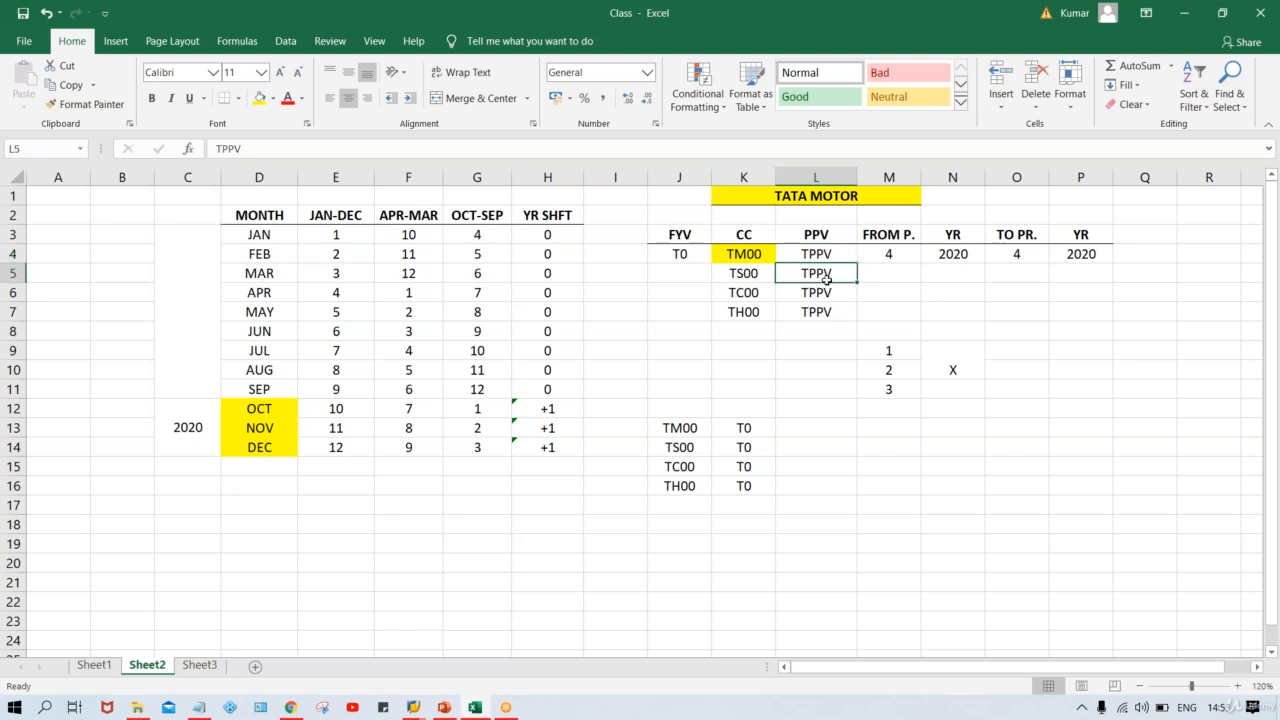
drag(884, 256, 1072, 255)
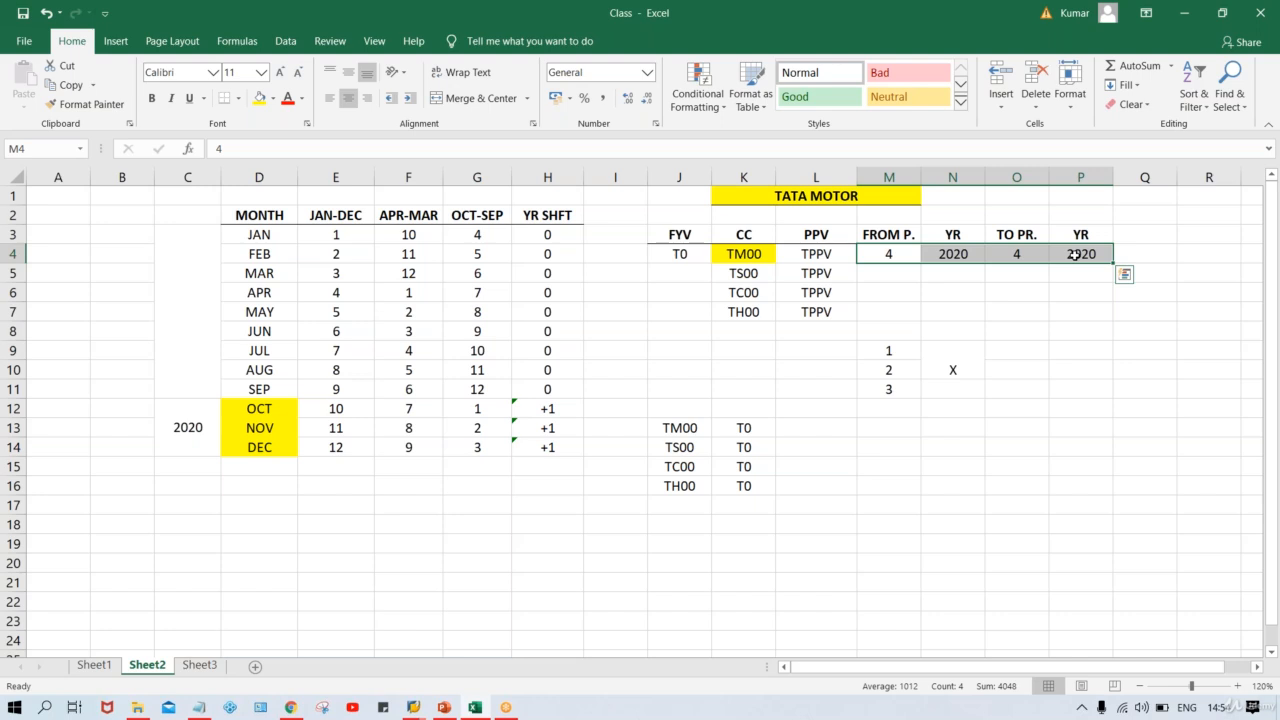
Label the APR-MAR column with variant T0 in F1 and review the company code assignments in J13:K16.
click(411, 198)
text(T0)
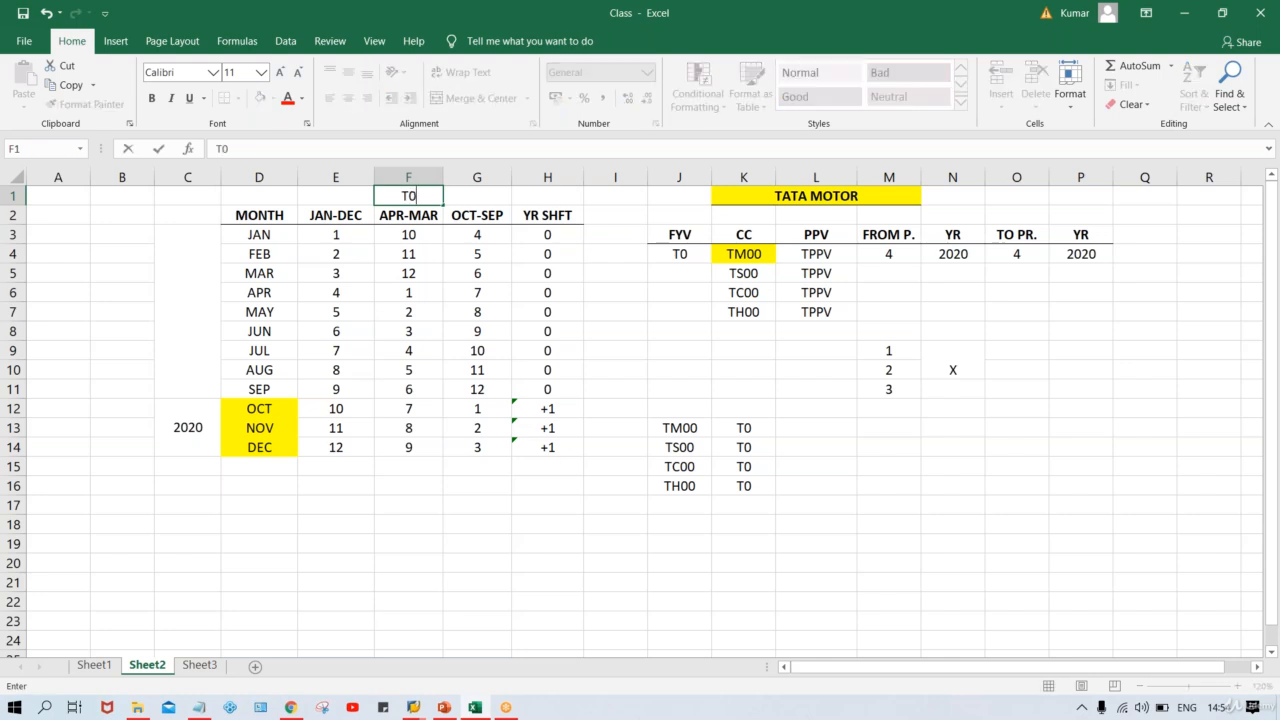
key(Return)
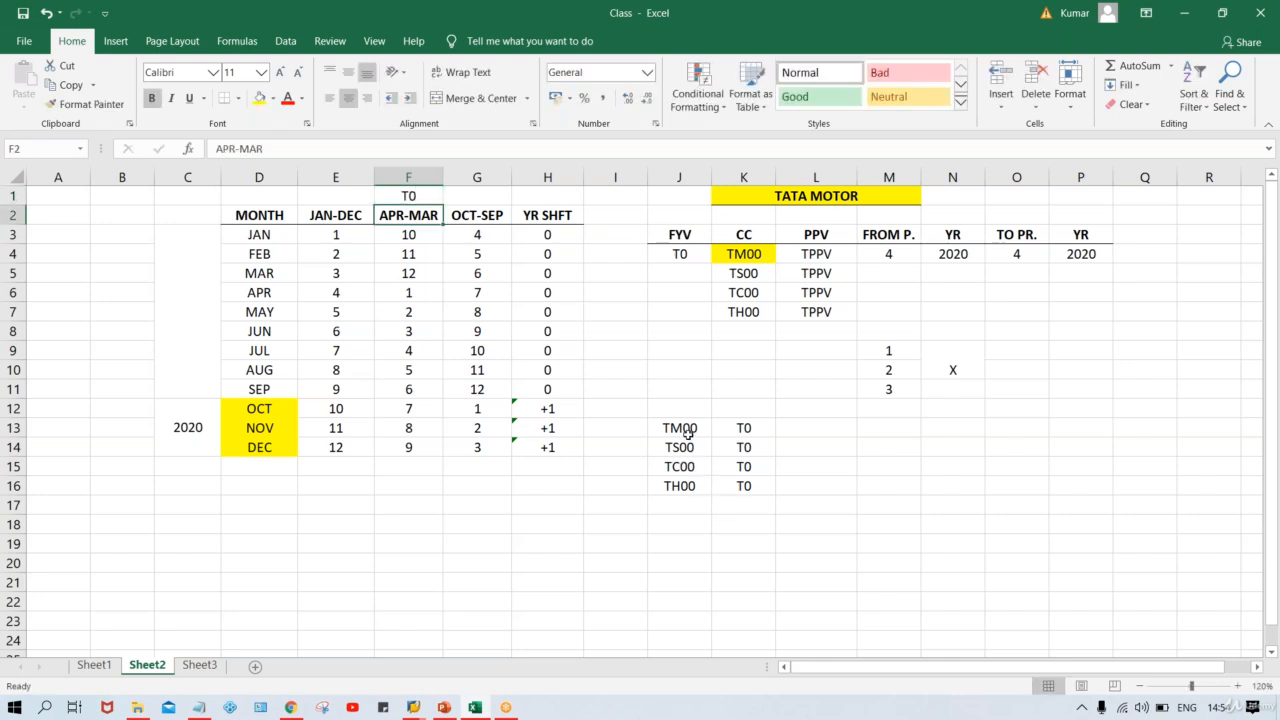
drag(688, 435, 688, 508)
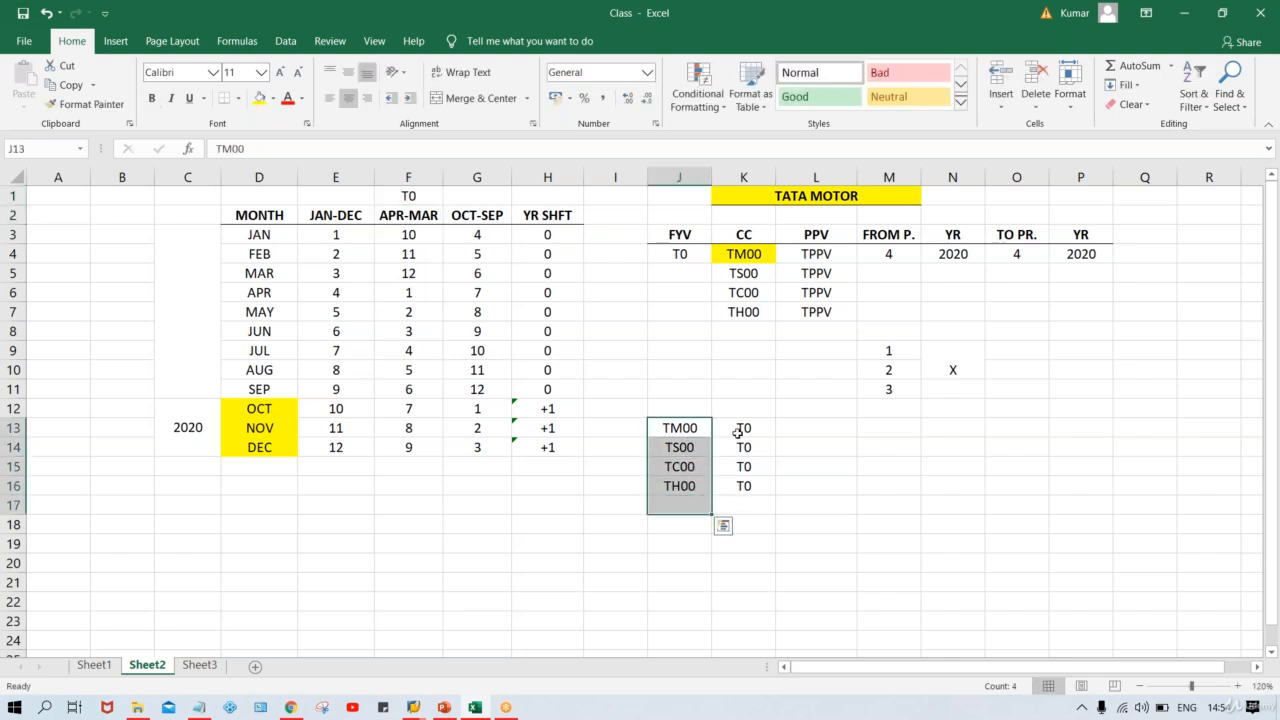
drag(740, 429, 739, 497)
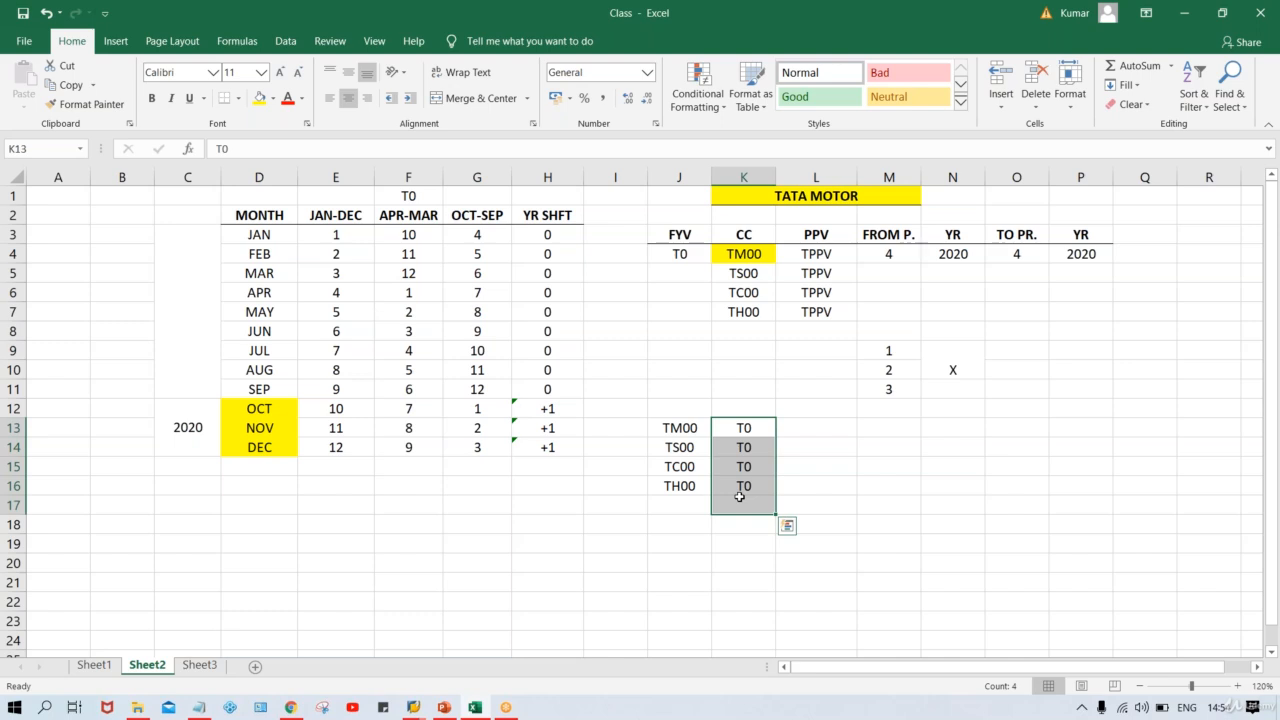